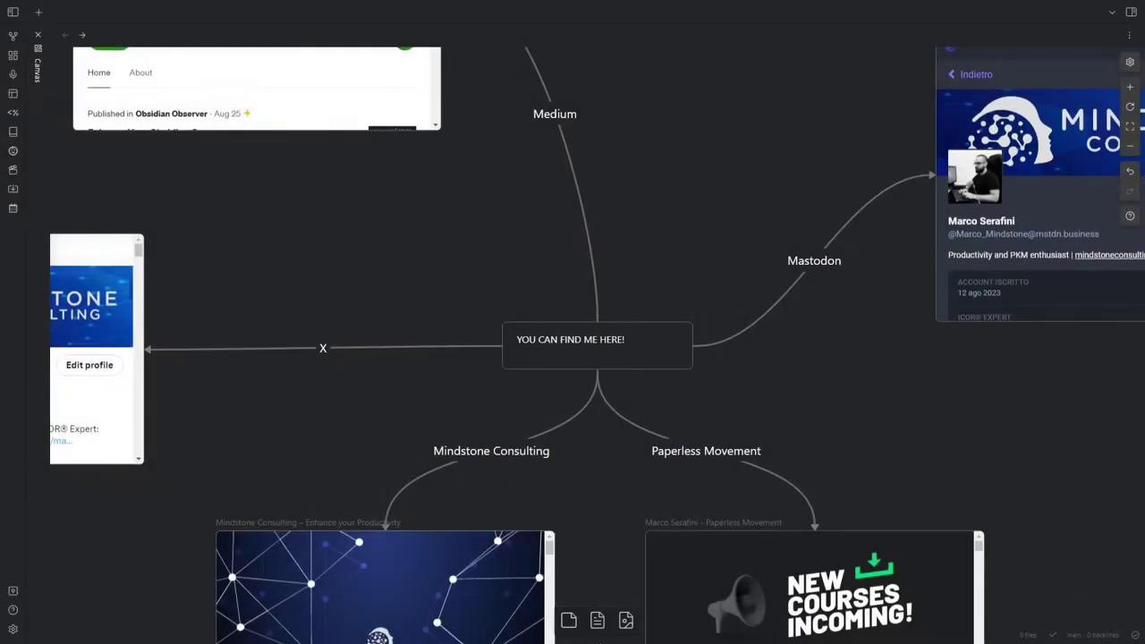
Zoom out of the link-map canvas to see the cards from Medium to the video card.
{"action": "scroll", "coordinate": [597, 344], "scroll_direction": "down", "scroll_amount": 3}
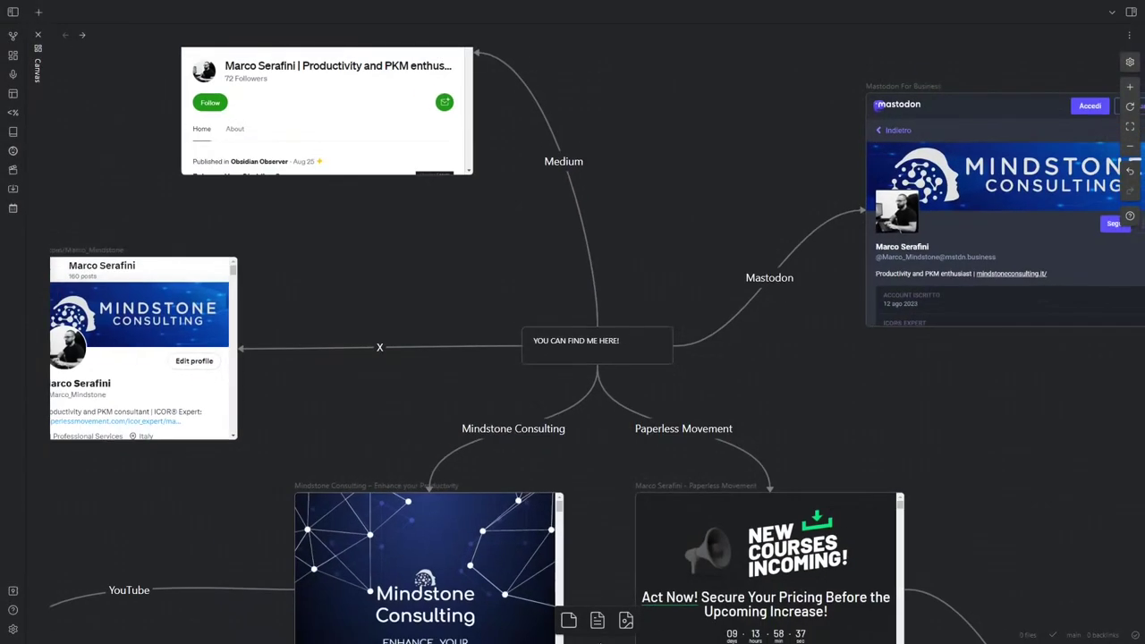
{"action": "scroll", "coordinate": [597, 344], "scroll_direction": "down", "scroll_amount": 3}
{"action": "scroll", "coordinate": [597, 344], "scroll_direction": "down", "scroll_amount": 5}
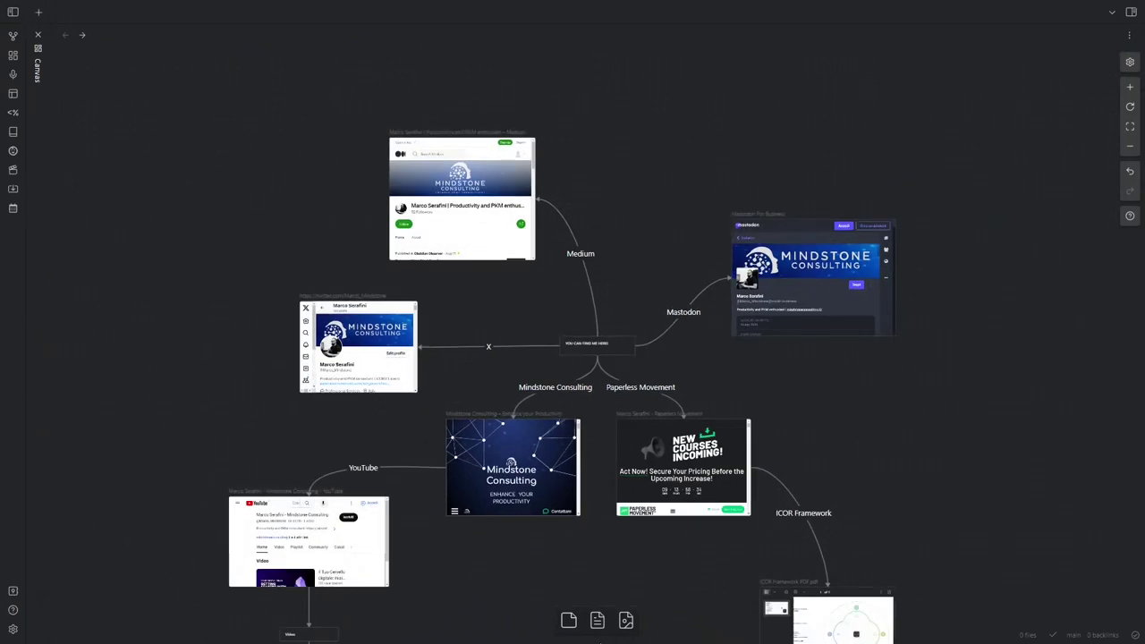
{"action": "scroll", "coordinate": [597, 344], "scroll_direction": "down", "scroll_amount": 2}
{"action": "scroll", "coordinate": [598, 345], "scroll_direction": "down", "scroll_amount": 2}
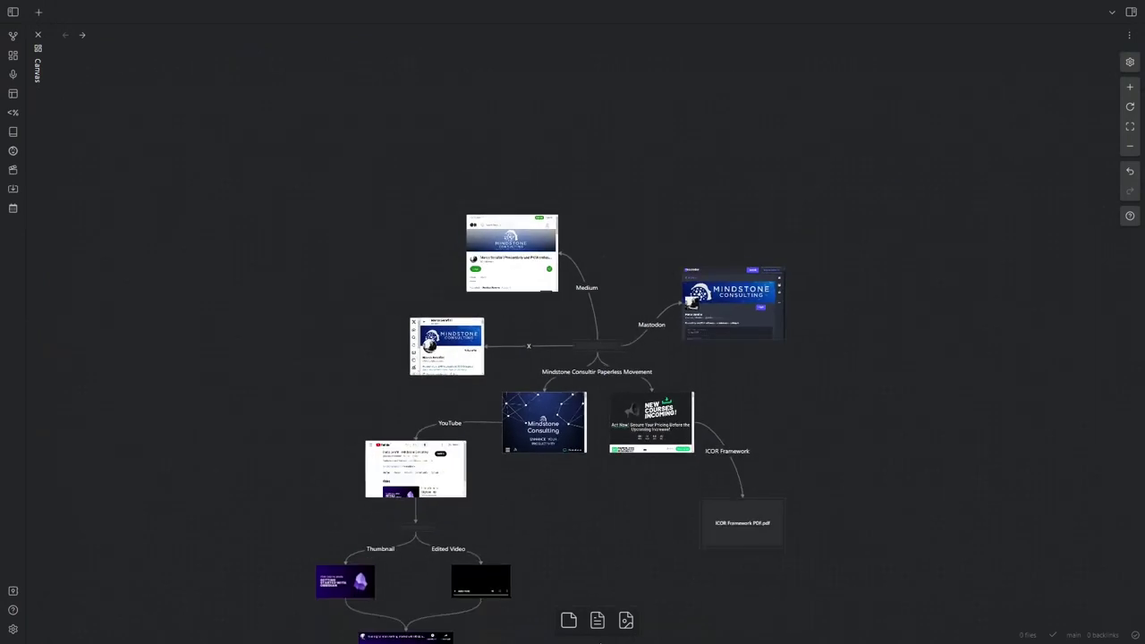
{"action": "scroll", "coordinate": [598, 344], "scroll_direction": "down", "scroll_amount": 2}
{"action": "scroll", "coordinate": [597, 344], "scroll_direction": "down", "scroll_amount": 6}
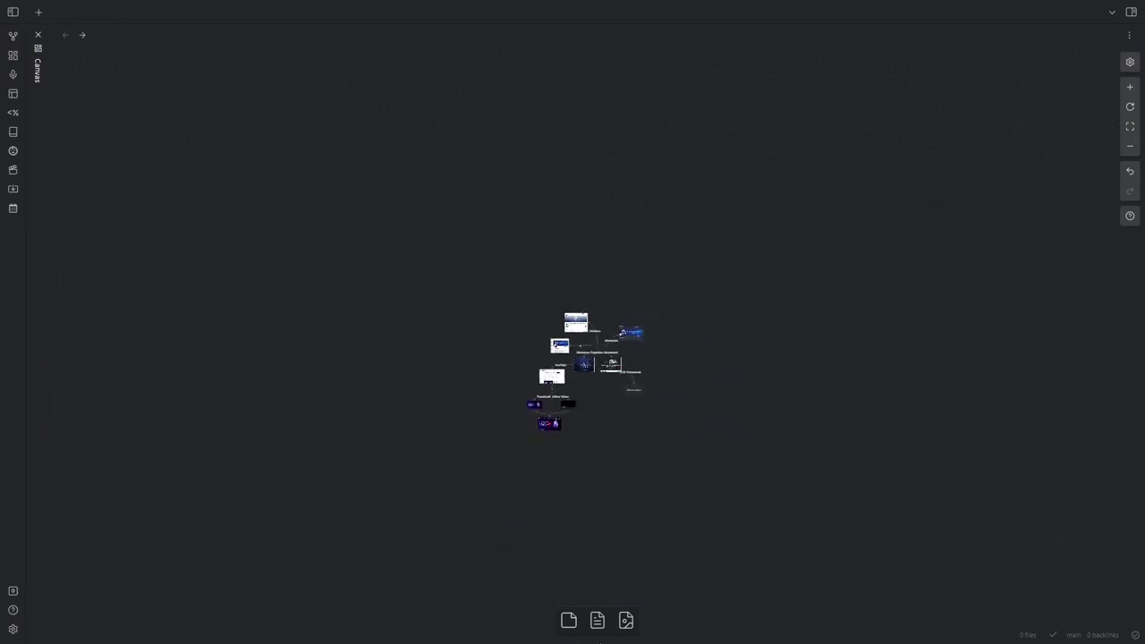
Fit all canvas cards into view, then view the Canvas core plugin's options in Settings.
{"action": "key", "text": "shift+1"}
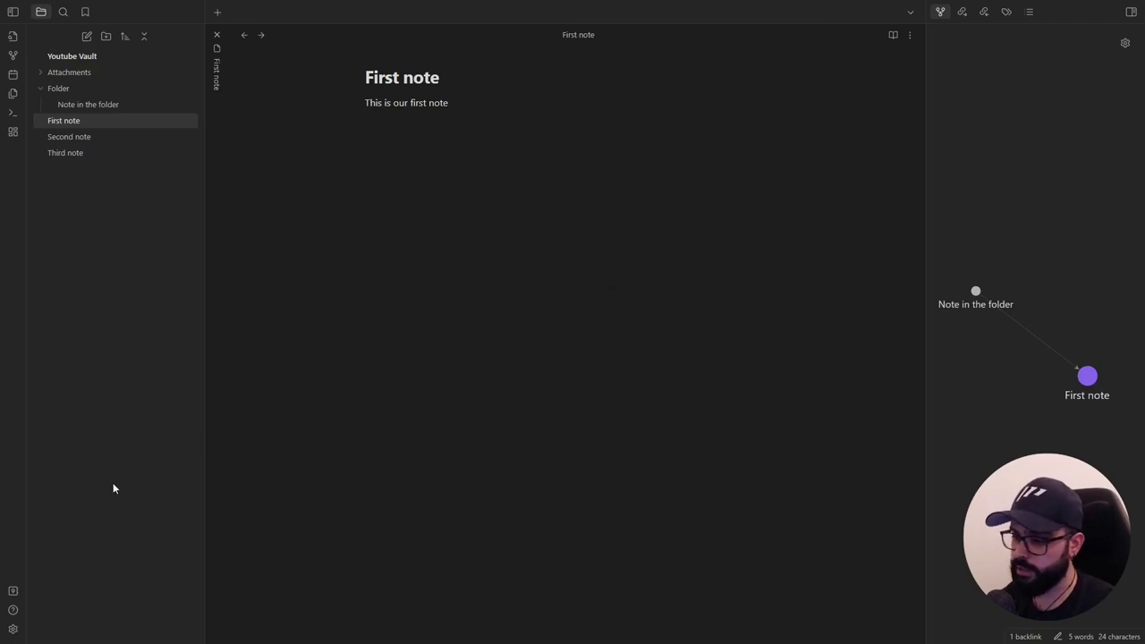
{"action": "left_click", "coordinate": [13, 629]}
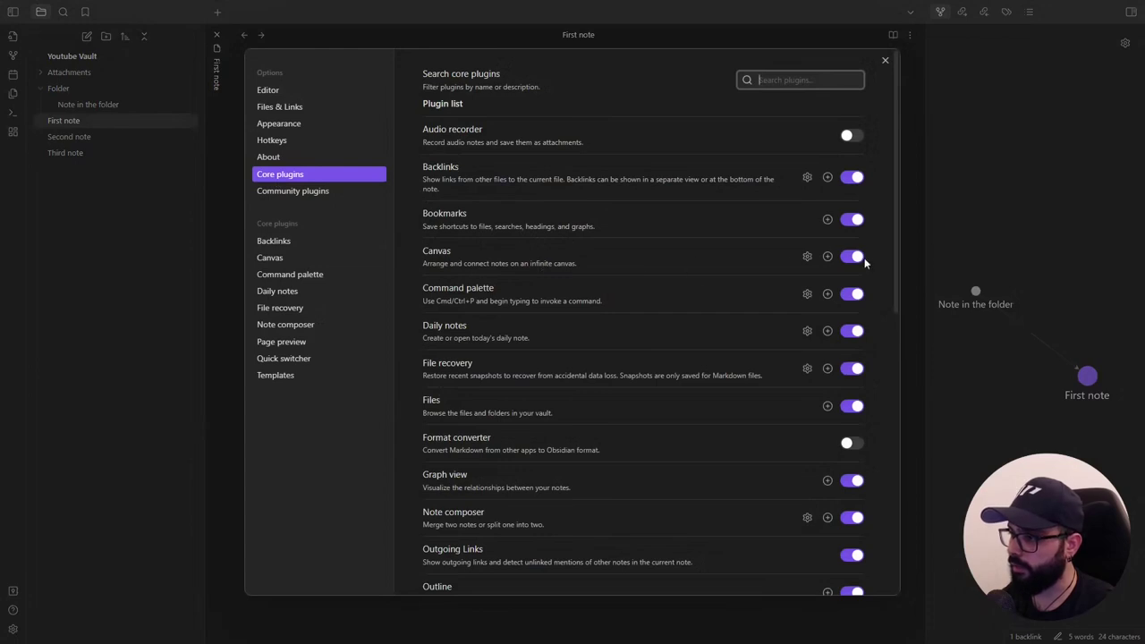
{"action": "left_click", "coordinate": [807, 257]}
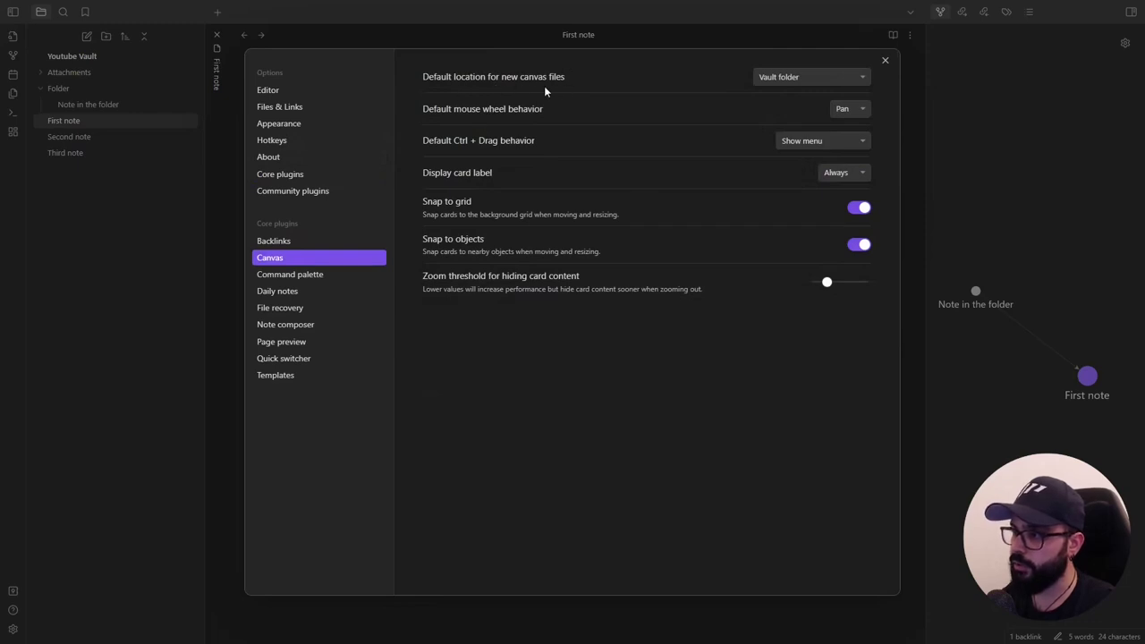
Create a new vault folder named Canvas.
{"action": "left_click", "coordinate": [885, 61]}
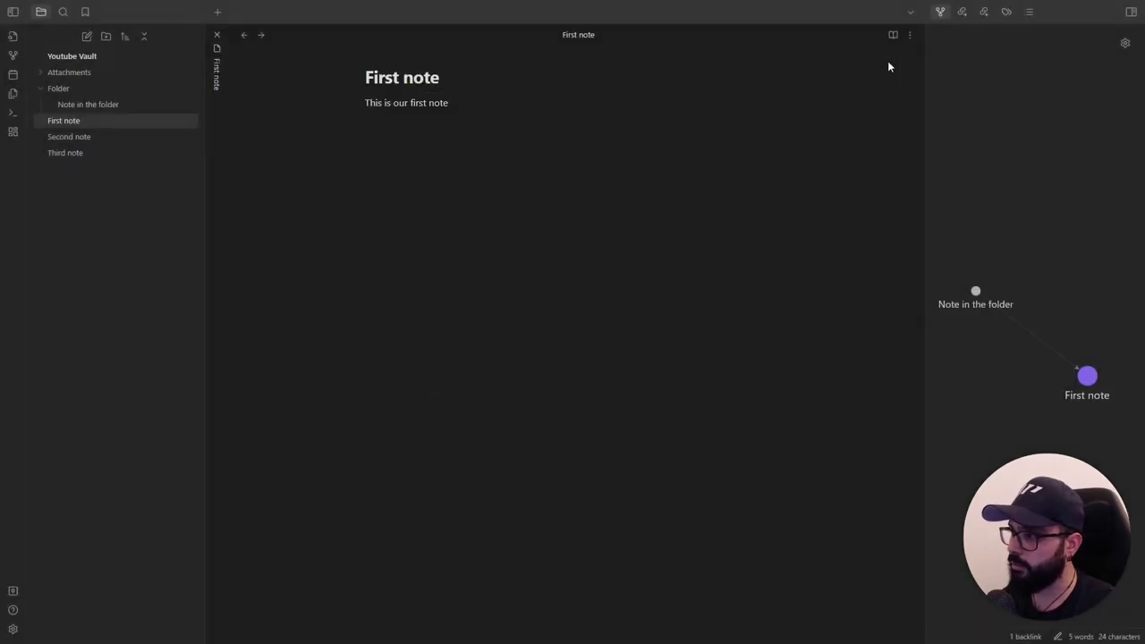
{"action": "left_click", "coordinate": [106, 37]}
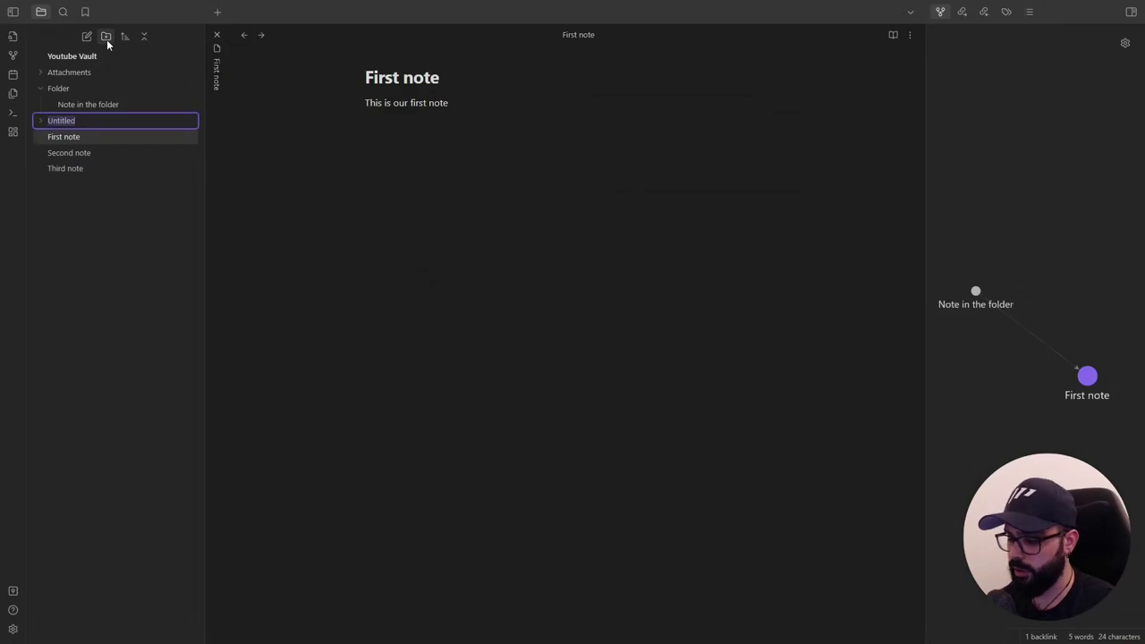
{"action": "type", "text": "Canvas"}
{"action": "key", "text": "Return"}
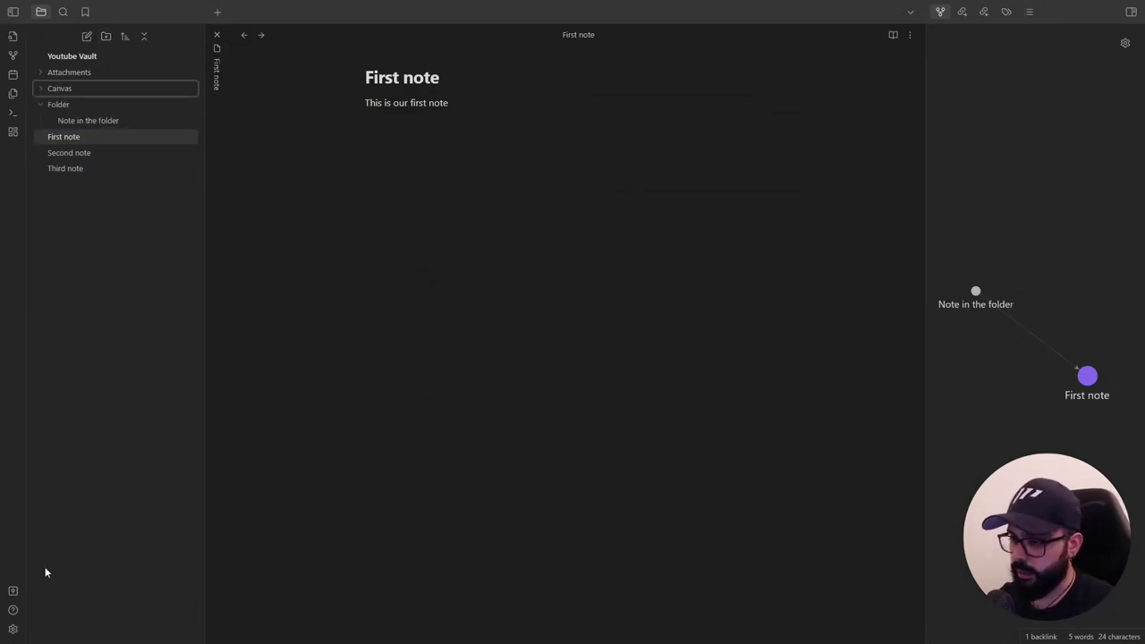
Set new canvas files to save in the specified folder 'Canvas'.
{"action": "left_click", "coordinate": [13, 629]}
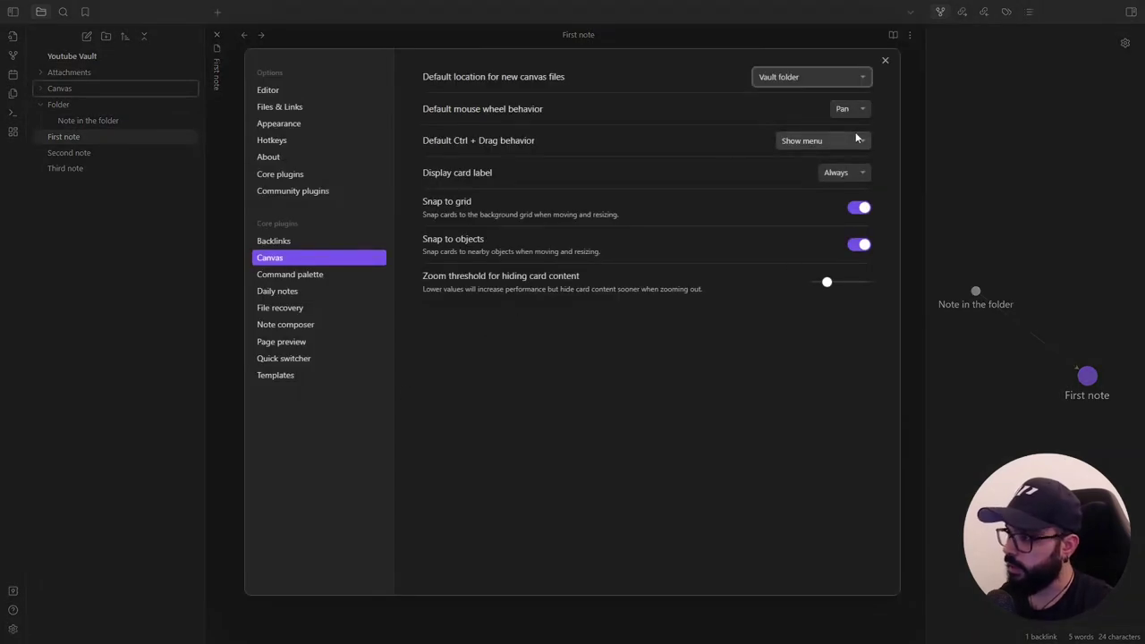
{"action": "left_click", "coordinate": [811, 79]}
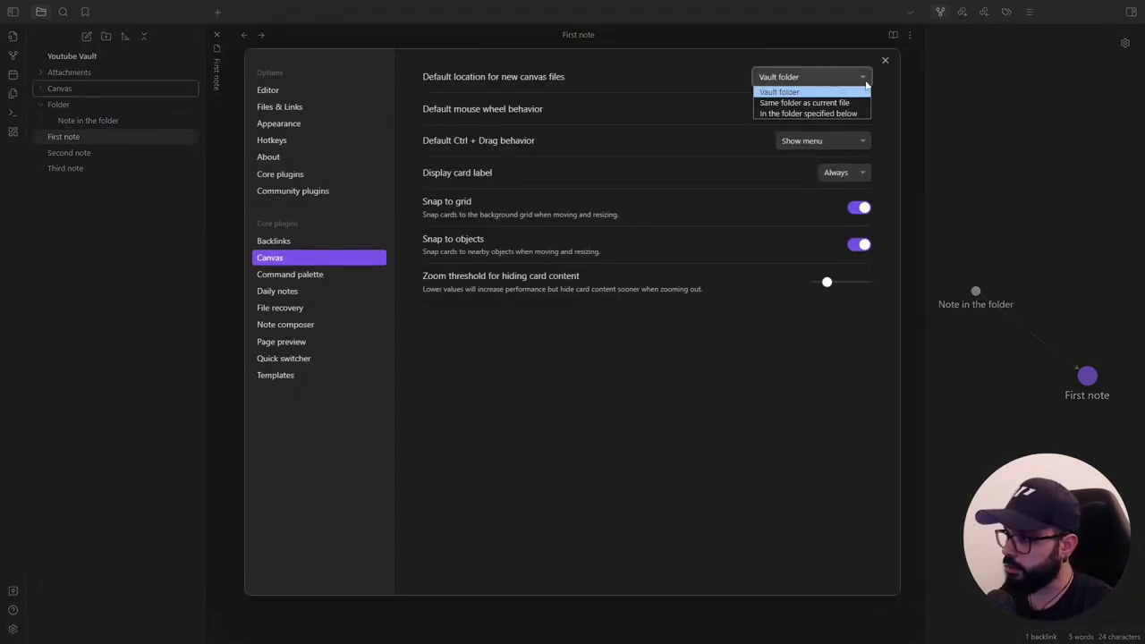
{"action": "left_click", "coordinate": [818, 113]}
{"action": "left_click", "coordinate": [818, 111]}
{"action": "type", "text": "Canvas"}
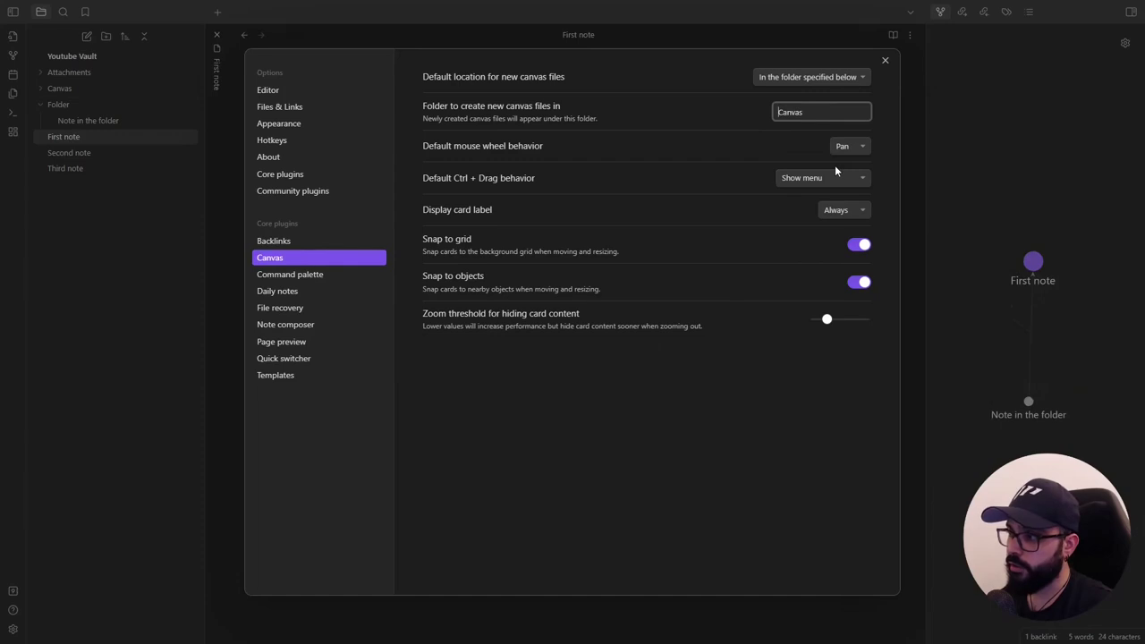
Close Settings and check the file and folder context menus without choosing anything.
{"action": "left_click", "coordinate": [883, 63]}
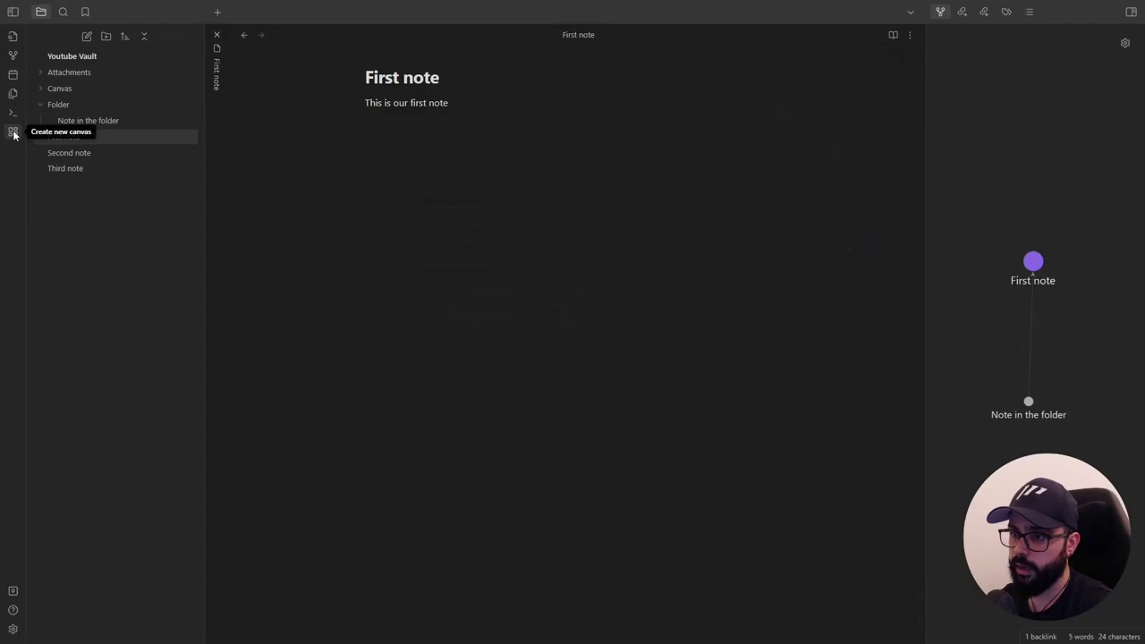
{"action": "right_click", "coordinate": [77, 138]}
{"action": "right_click", "coordinate": [65, 103]}
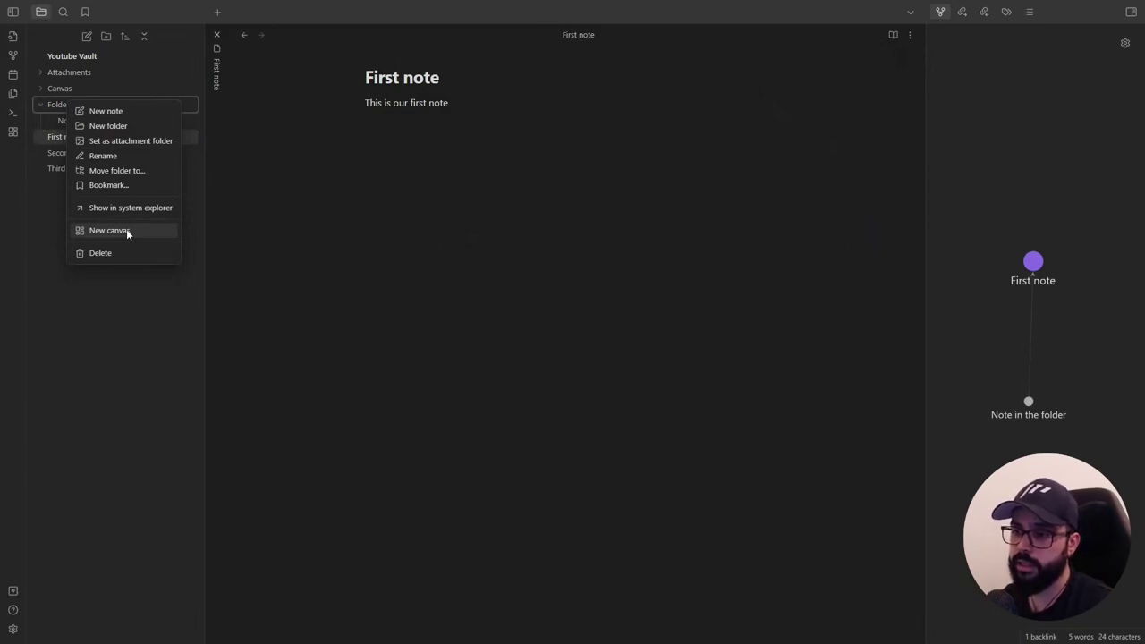
{"action": "left_click", "coordinate": [182, 295]}
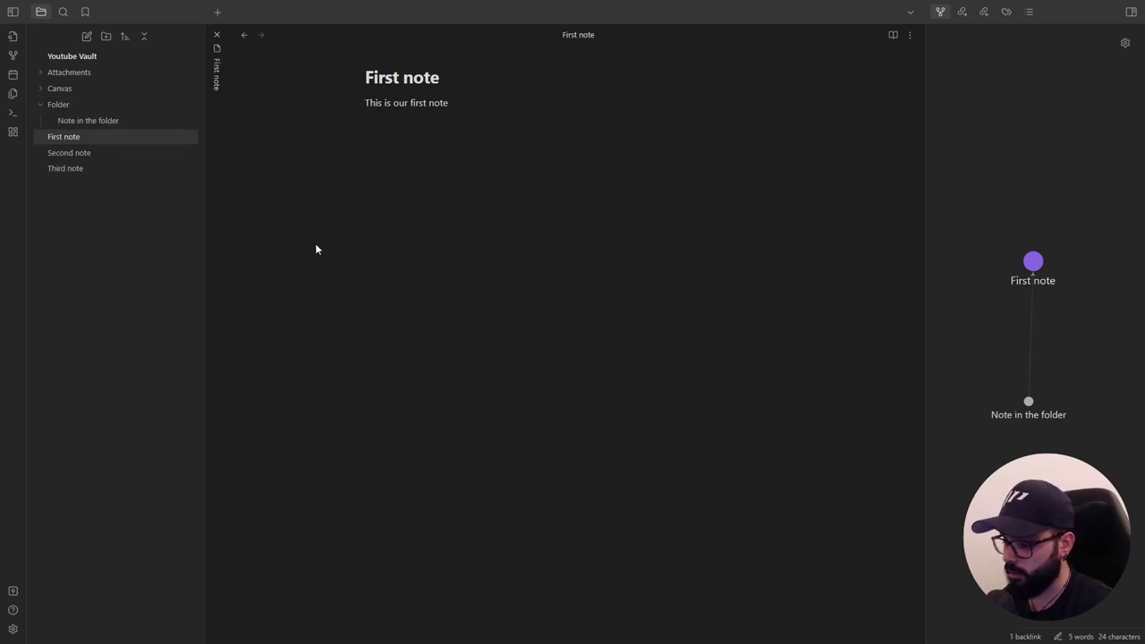
Create a new canvas using the 'Canvas: Create new canvas' command.
{"action": "key", "text": "ctrl+p"}
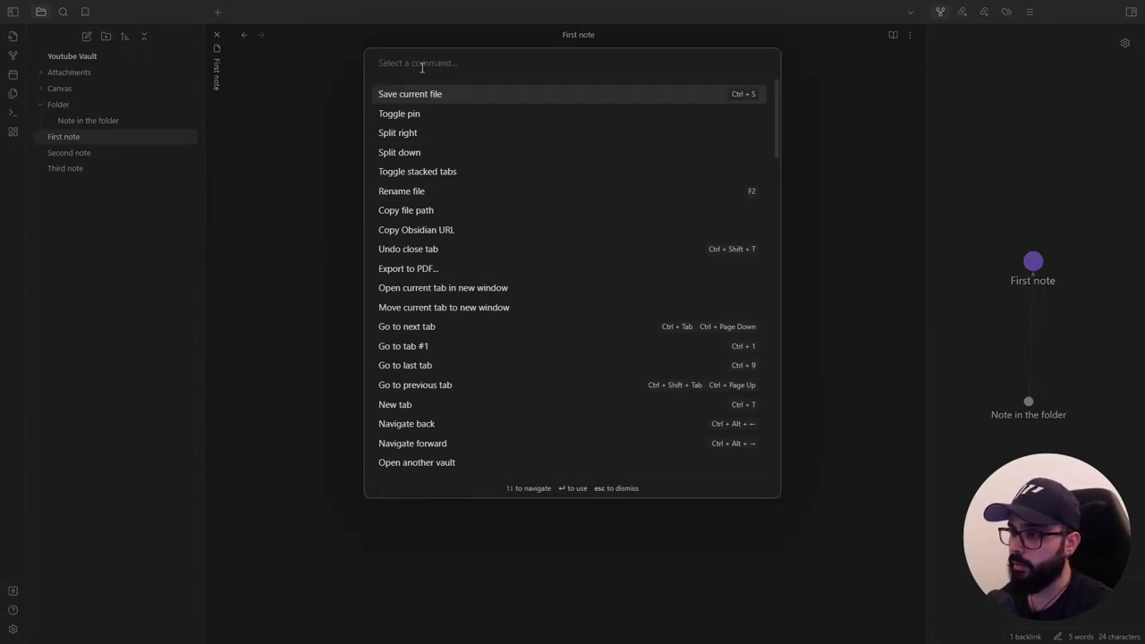
{"action": "type", "text": "canva"}
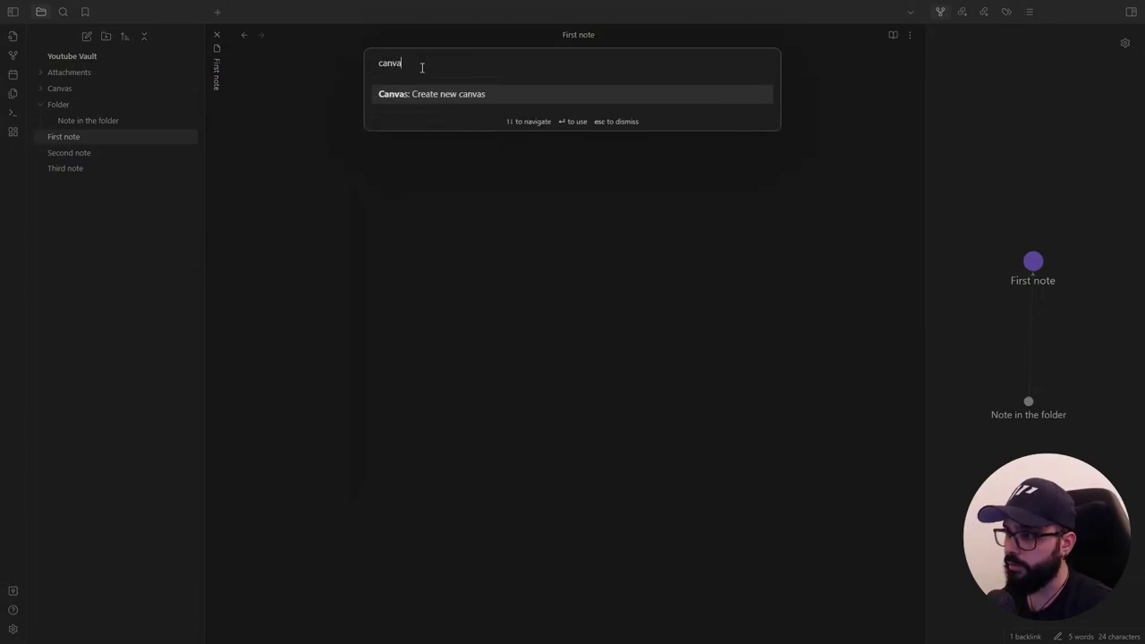
{"action": "left_click", "coordinate": [433, 98]}
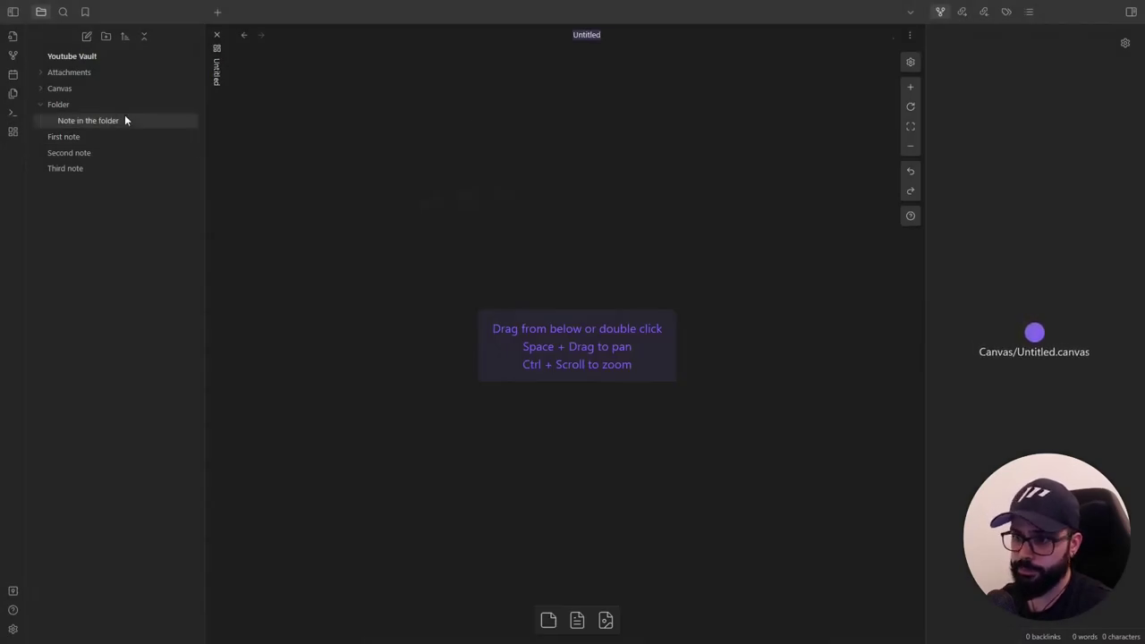
Expand the Canvas folder, narrow both side panels, and review the canvas Help shortcuts.
{"action": "left_click", "coordinate": [57, 88]}
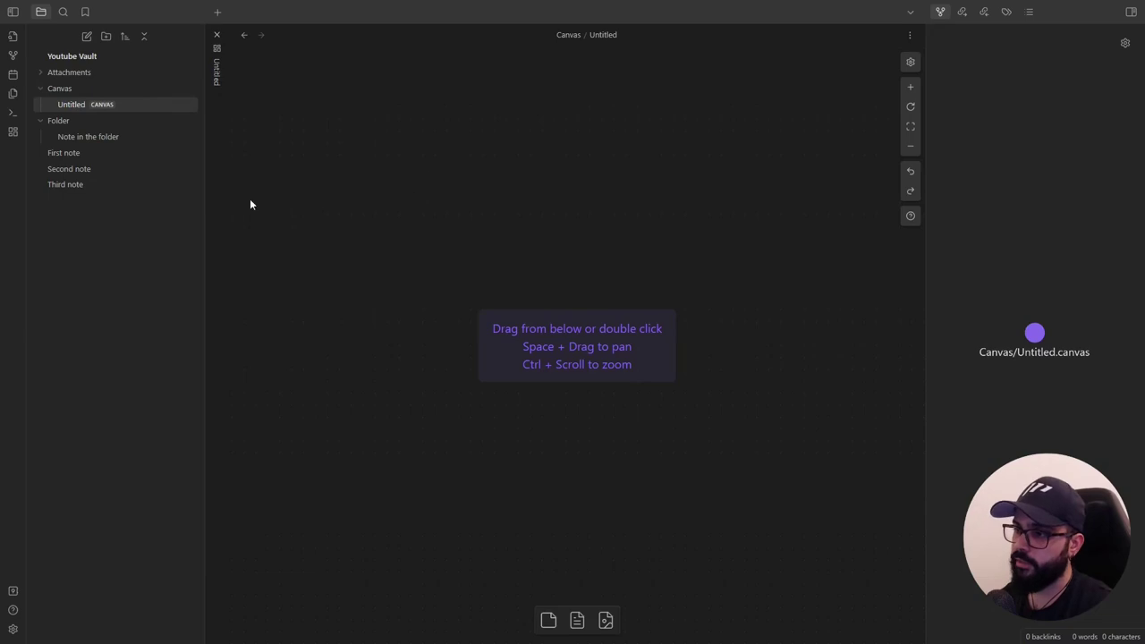
{"action": "left_click_drag", "start_coordinate": [206, 183], "coordinate": [158, 181]}
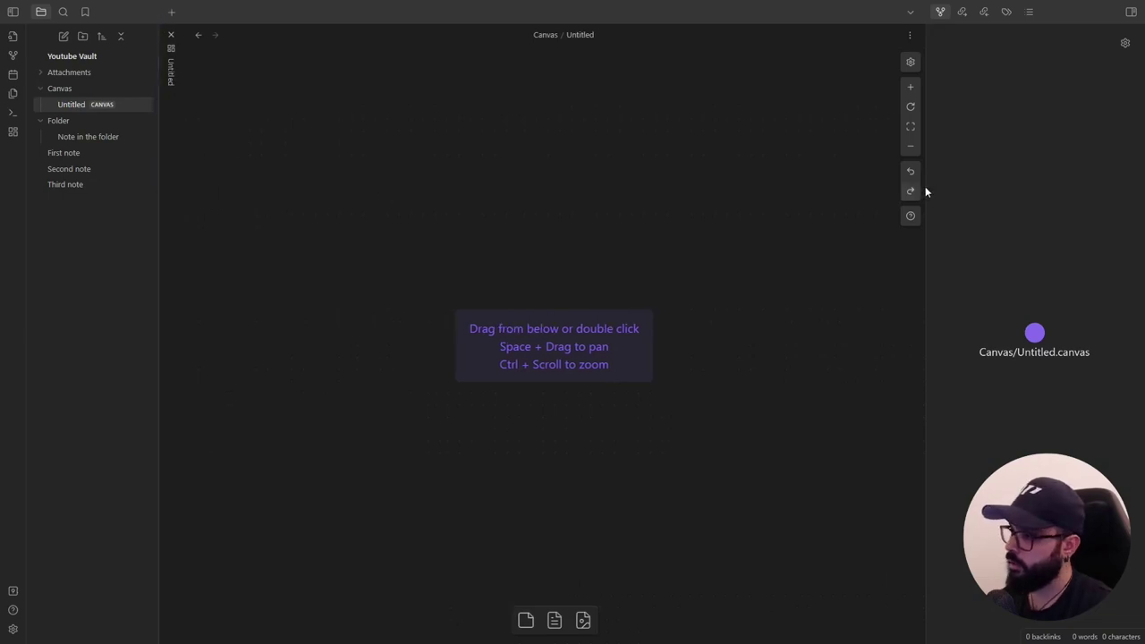
{"action": "left_click_drag", "start_coordinate": [932, 187], "coordinate": [1001, 184]}
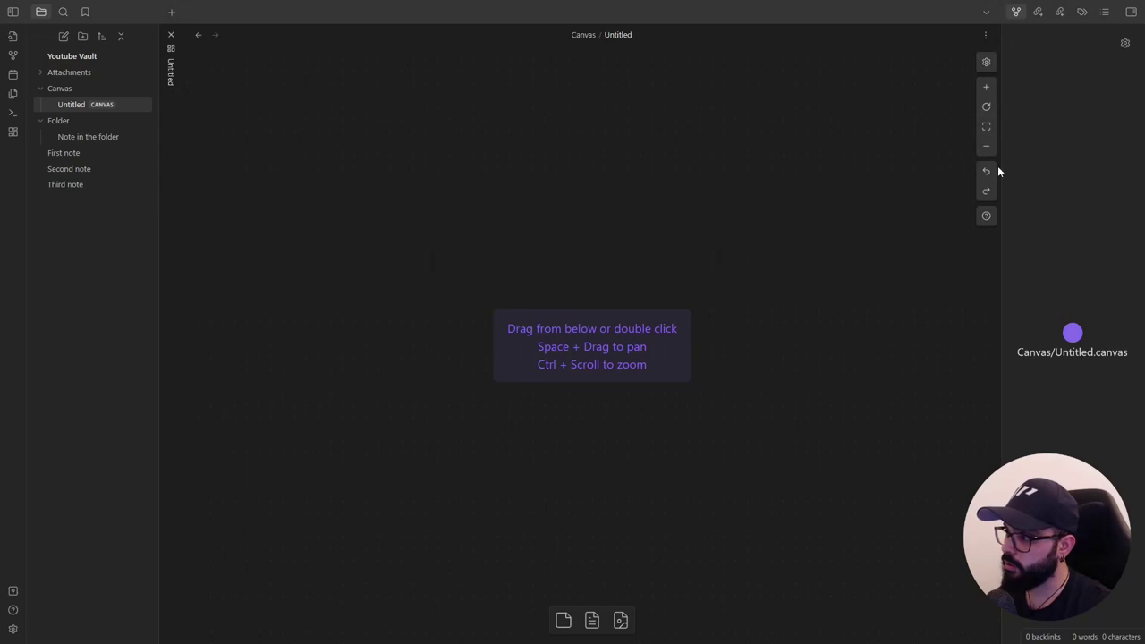
{"action": "left_click", "coordinate": [986, 216]}
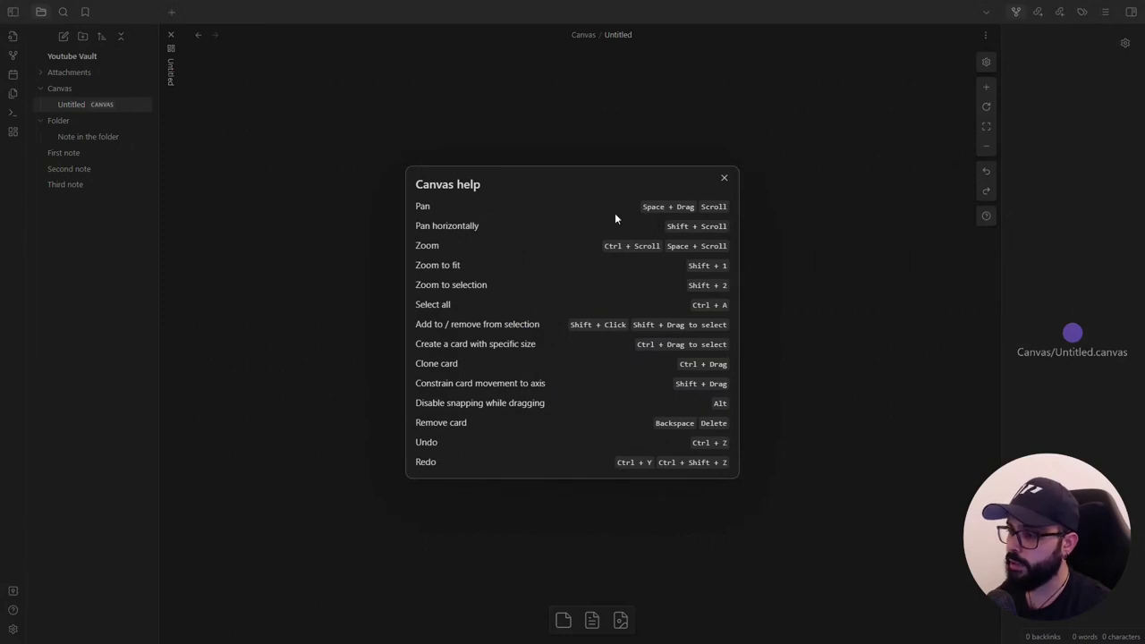
{"action": "left_click", "coordinate": [724, 178]}
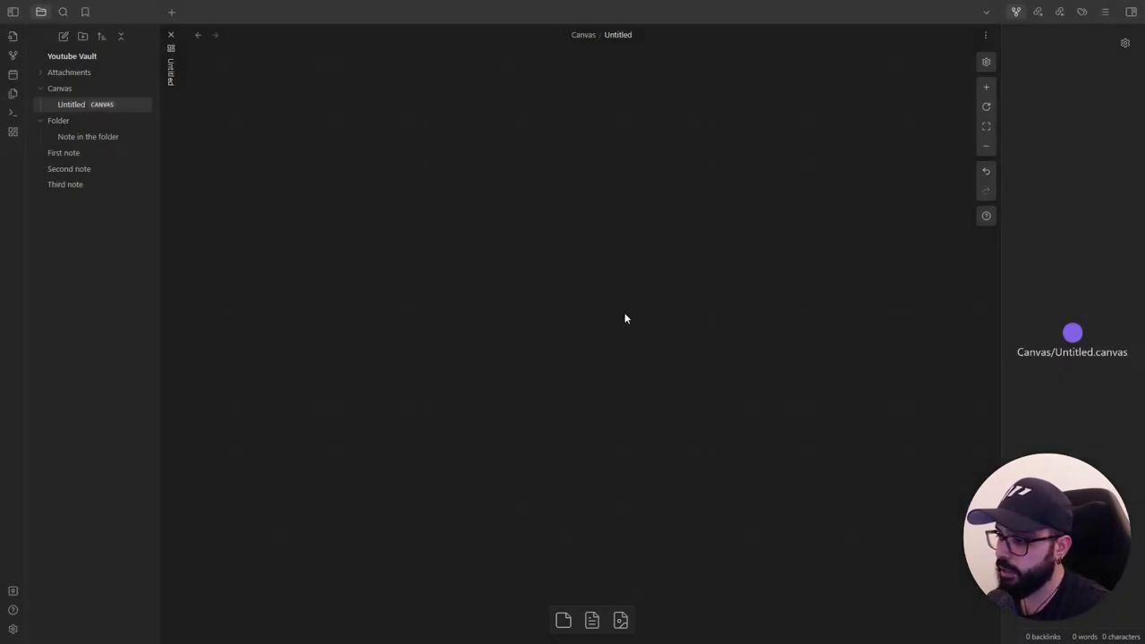
Add text cards 'Card 1' at the canvas centre and 'Card 2' above it.
{"action": "double_click", "coordinate": [574, 305]}
{"action": "type", "text": "Card 1"}
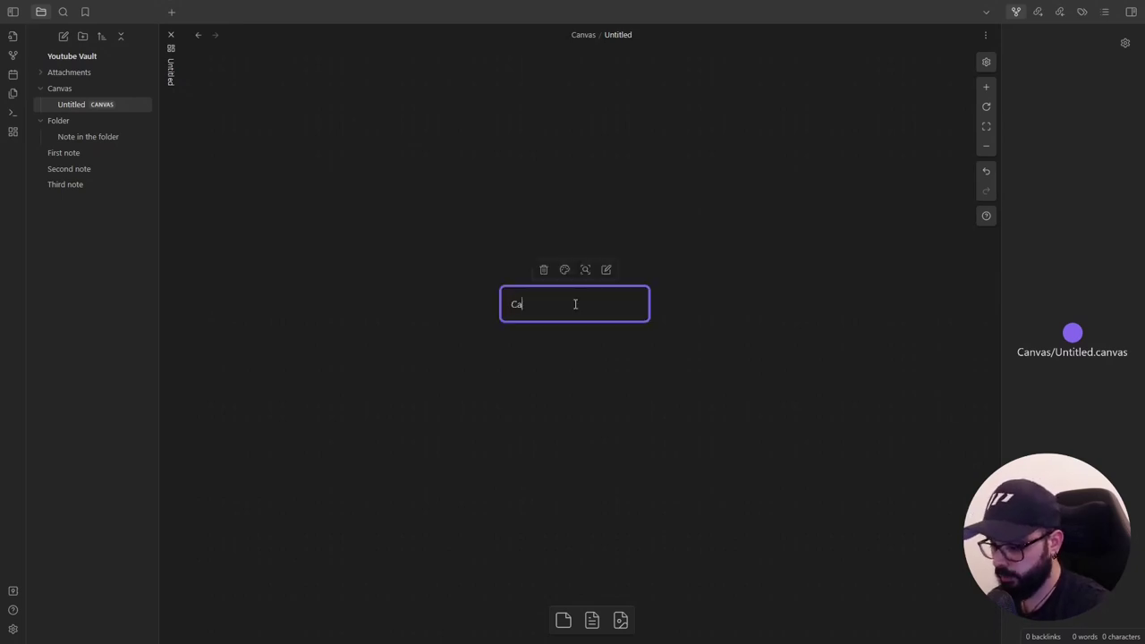
{"action": "left_click", "coordinate": [652, 248]}
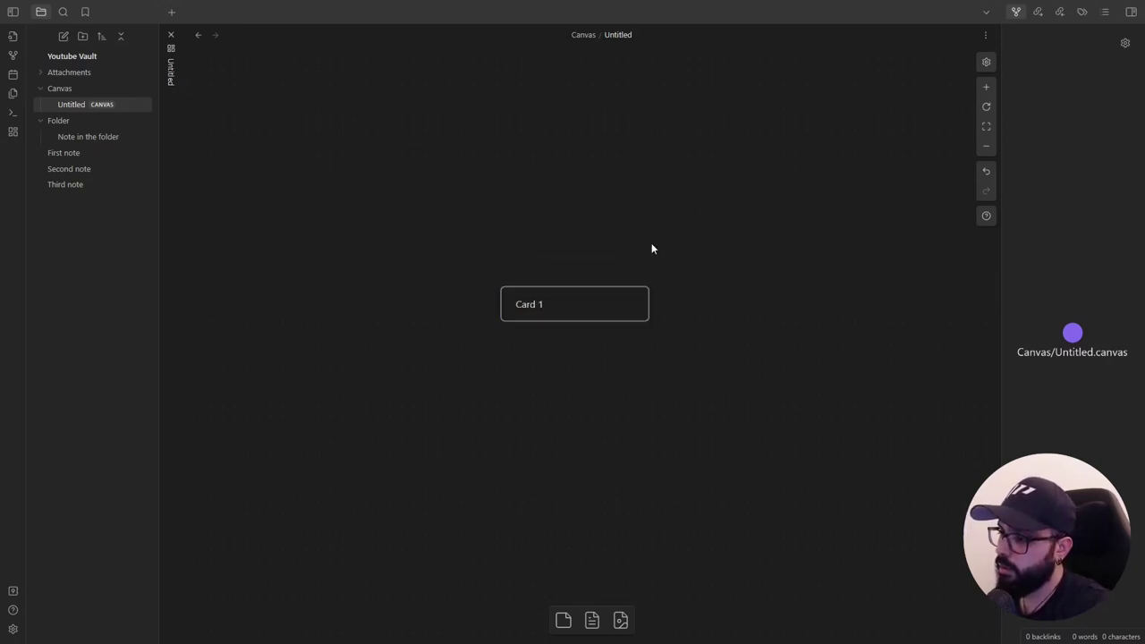
{"action": "right_click", "coordinate": [577, 208]}
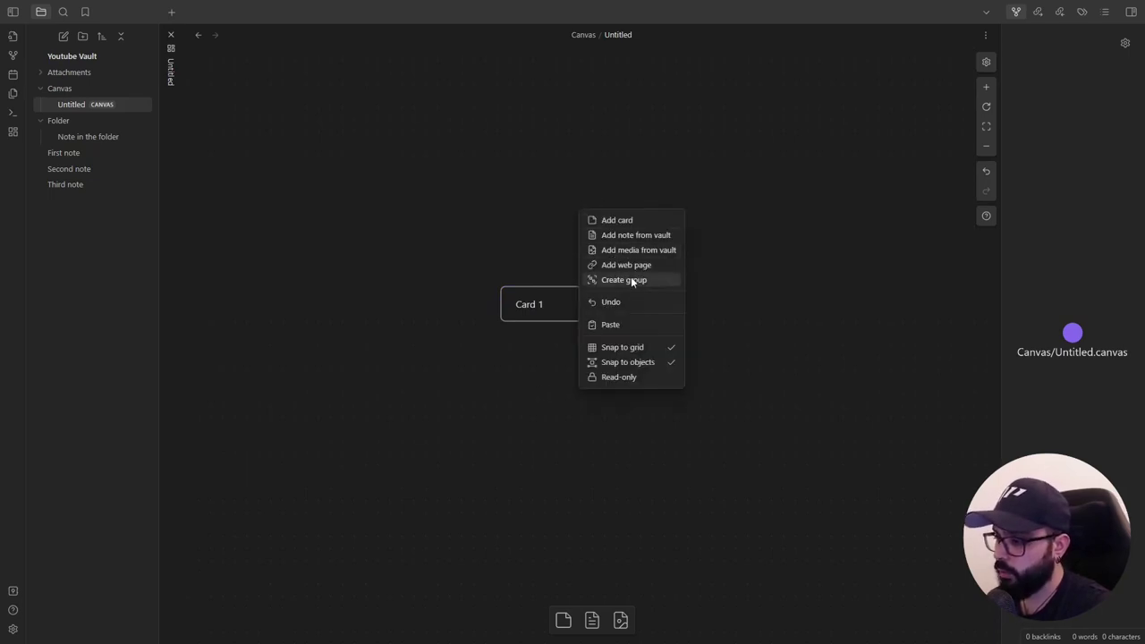
{"action": "left_click", "coordinate": [634, 220]}
{"action": "type", "text": "Card 2"}
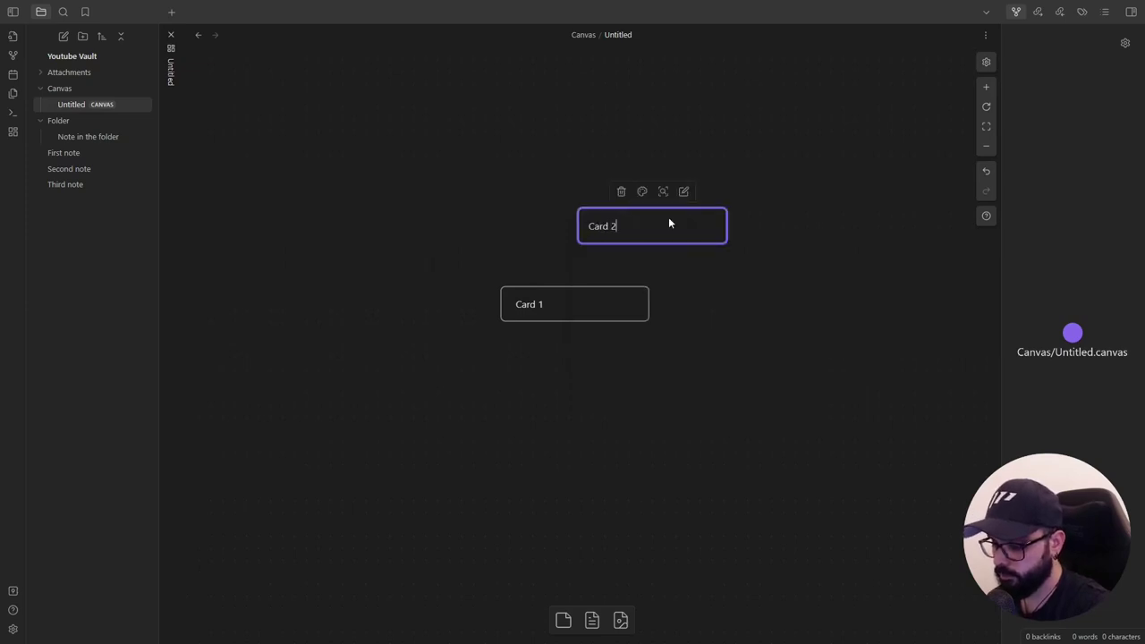
{"action": "left_click", "coordinate": [710, 164]}
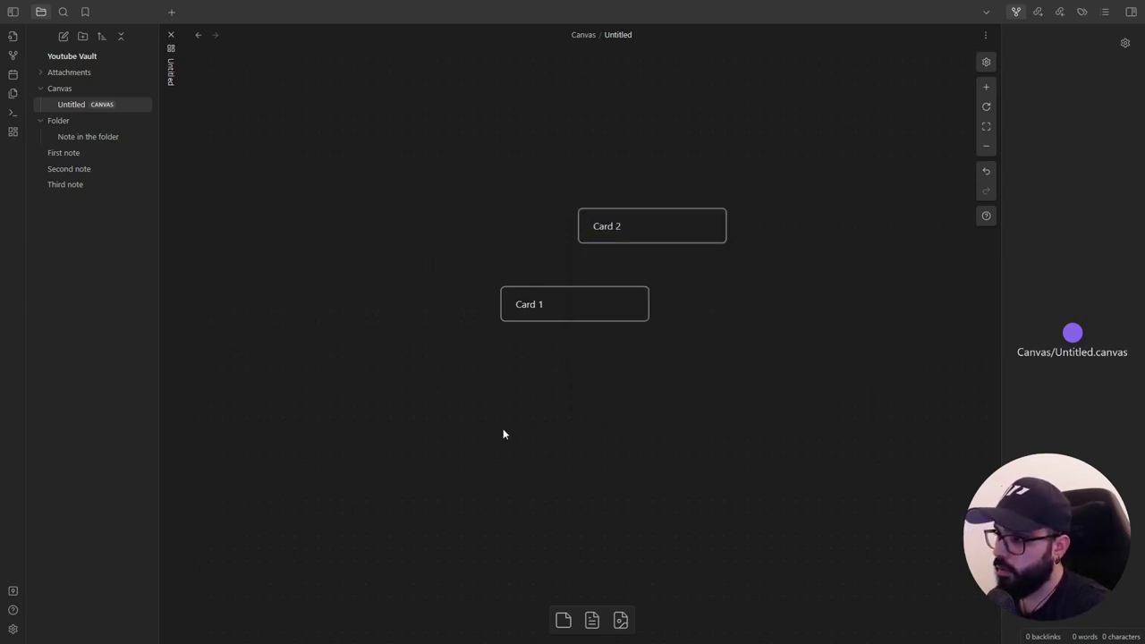
Add text cards 'Card 3' and 'Card 4' from the bottom toolbar.
{"action": "left_click", "coordinate": [563, 619]}
{"action": "type", "text": "Card 3"}
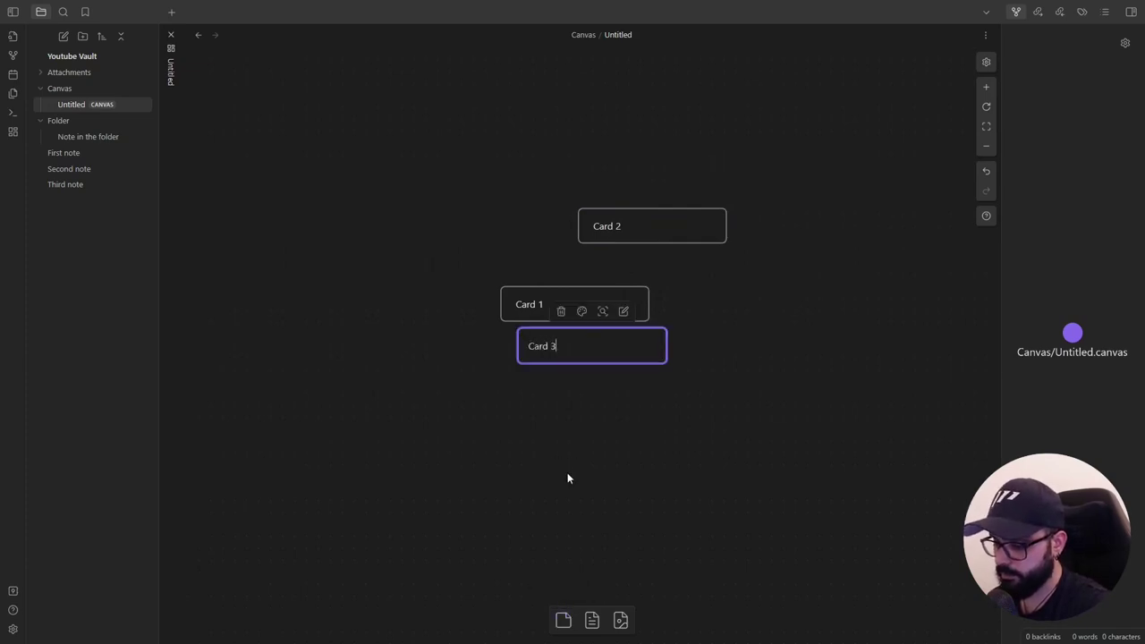
{"action": "left_click", "coordinate": [556, 515]}
{"action": "left_click_drag", "start_coordinate": [564, 619], "coordinate": [452, 435]}
{"action": "type", "text": "Card 4"}
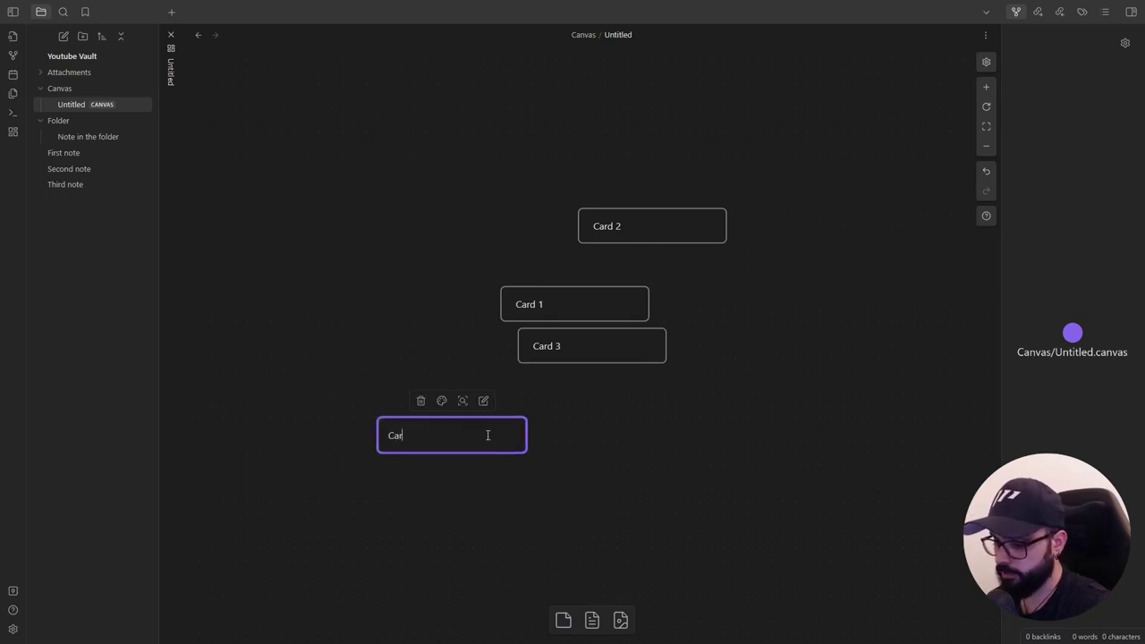
{"action": "left_click", "coordinate": [562, 455]}
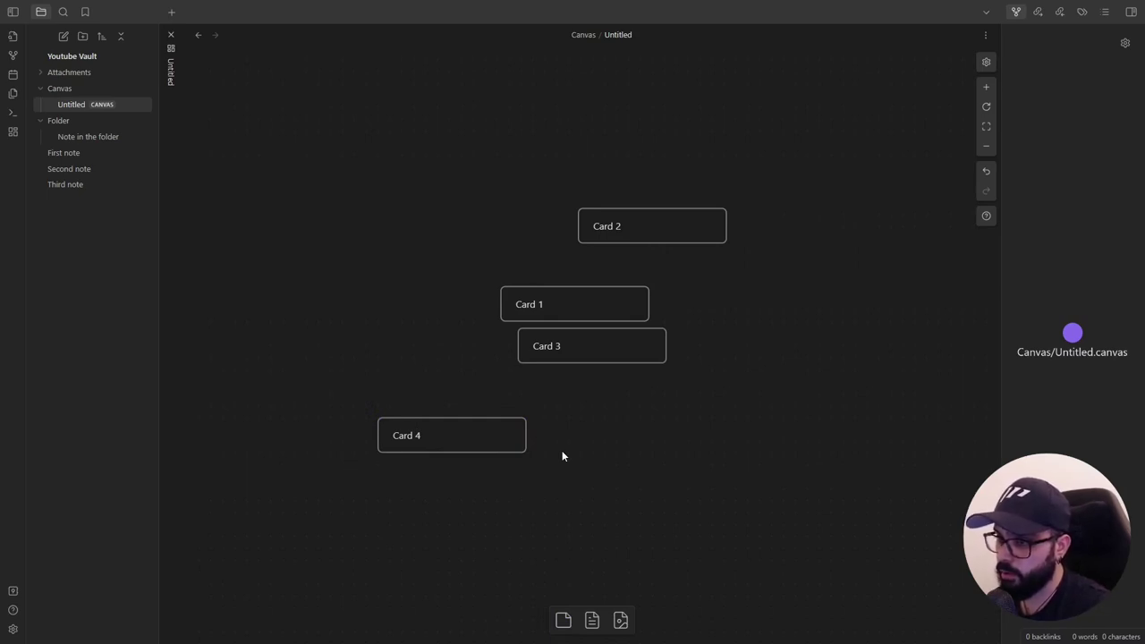
Paste First note's line 'This is our first note' as a card left of Card 2.
{"action": "left_click", "coordinate": [74, 152]}
{"action": "triple_click", "coordinate": [396, 102]}
{"action": "key", "text": "ctrl+c"}
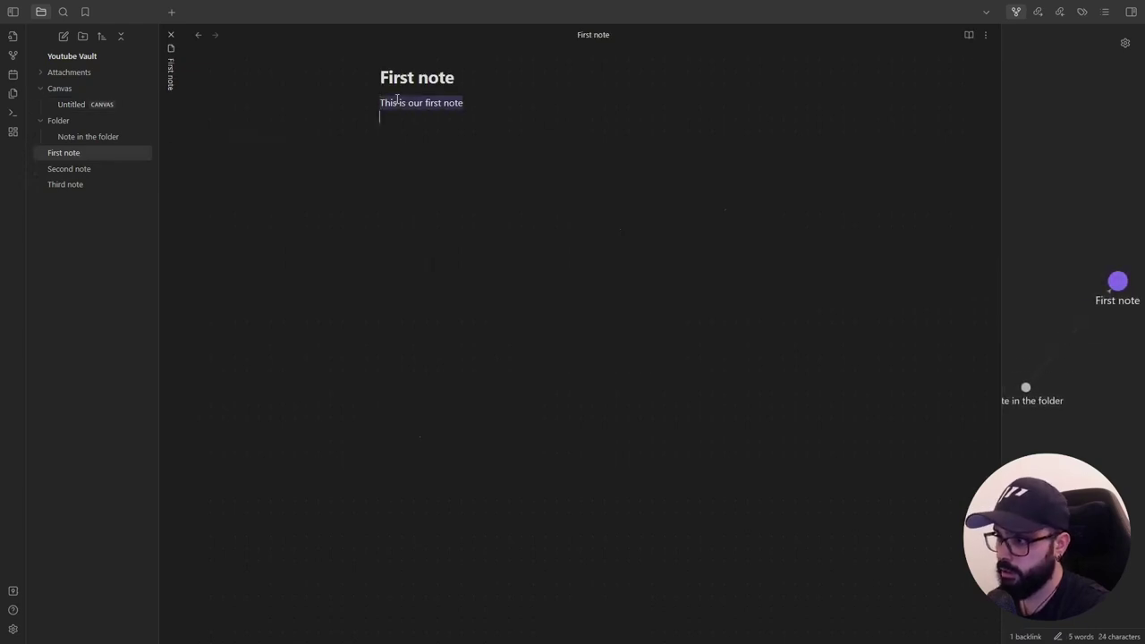
{"action": "left_click", "coordinate": [98, 105]}
{"action": "key", "text": "ctrl+v"}
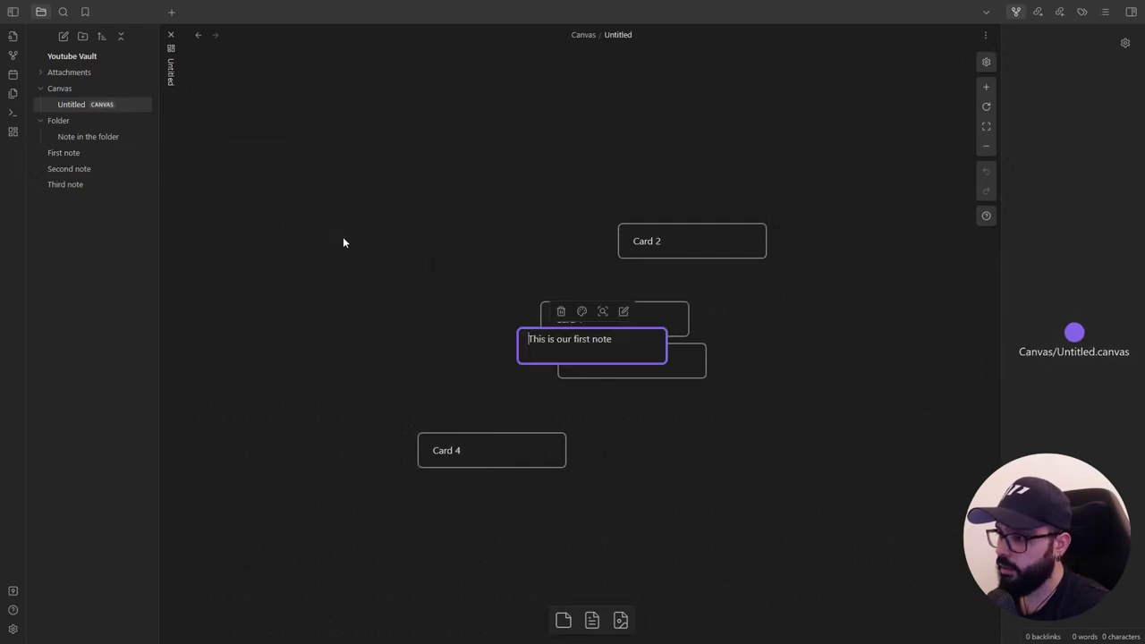
{"action": "left_click_drag", "start_coordinate": [524, 348], "coordinate": [397, 242]}
Connect that card by arrow to a new card labelled 'Card 5'.
{"action": "left_click_drag", "start_coordinate": [540, 240], "coordinate": [673, 133]}
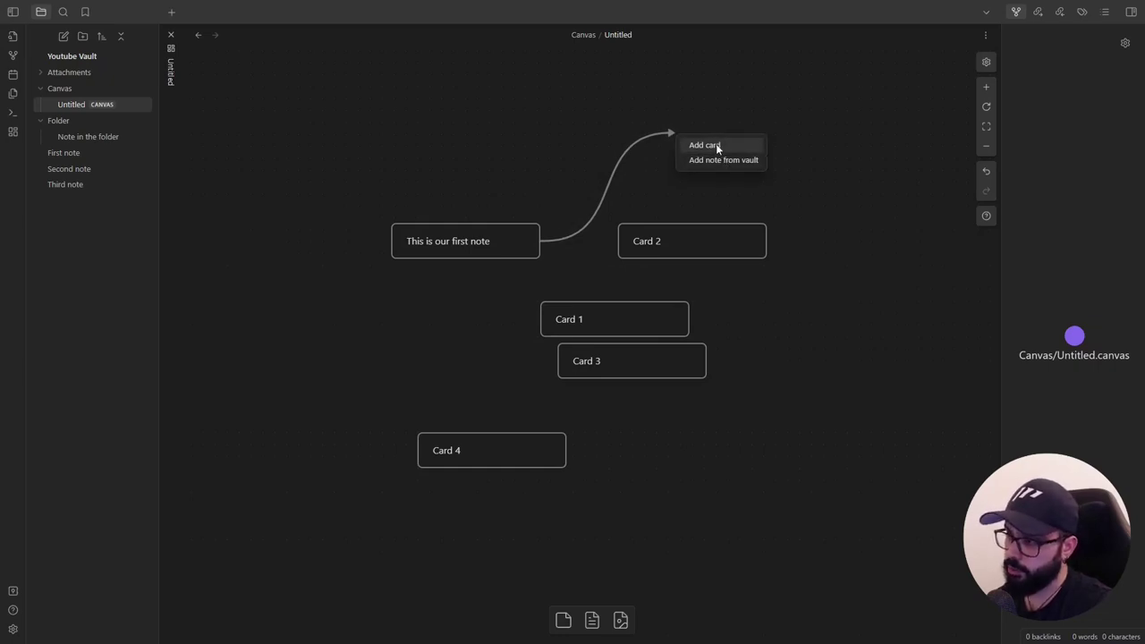
{"action": "left_click", "coordinate": [716, 143]}
{"action": "type", "text": "Card 5"}
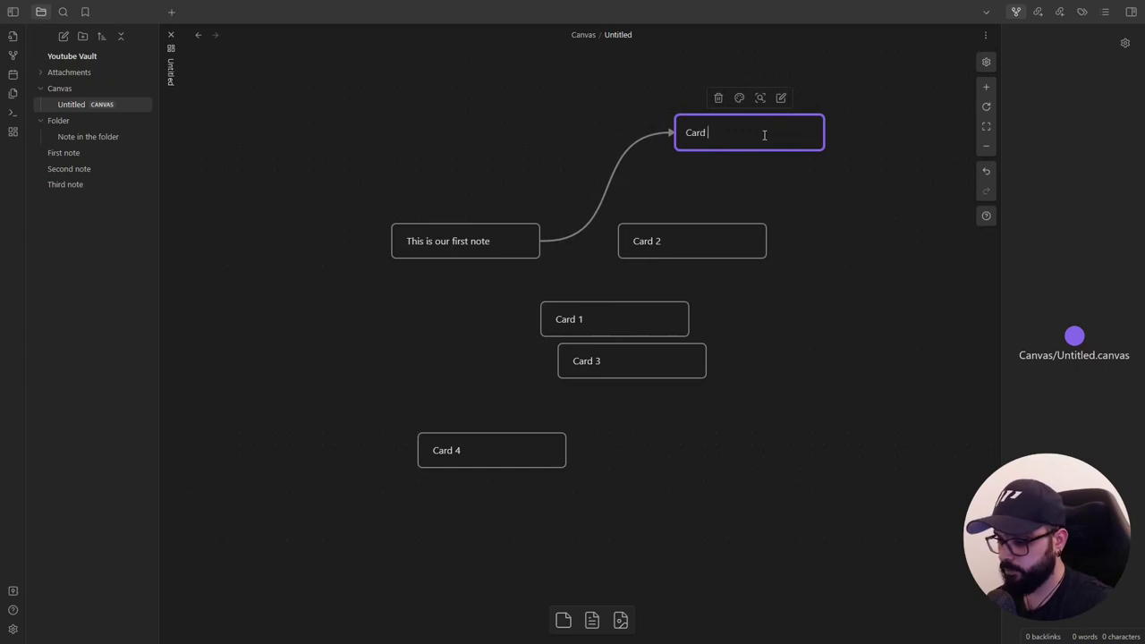
{"action": "left_click", "coordinate": [779, 176]}
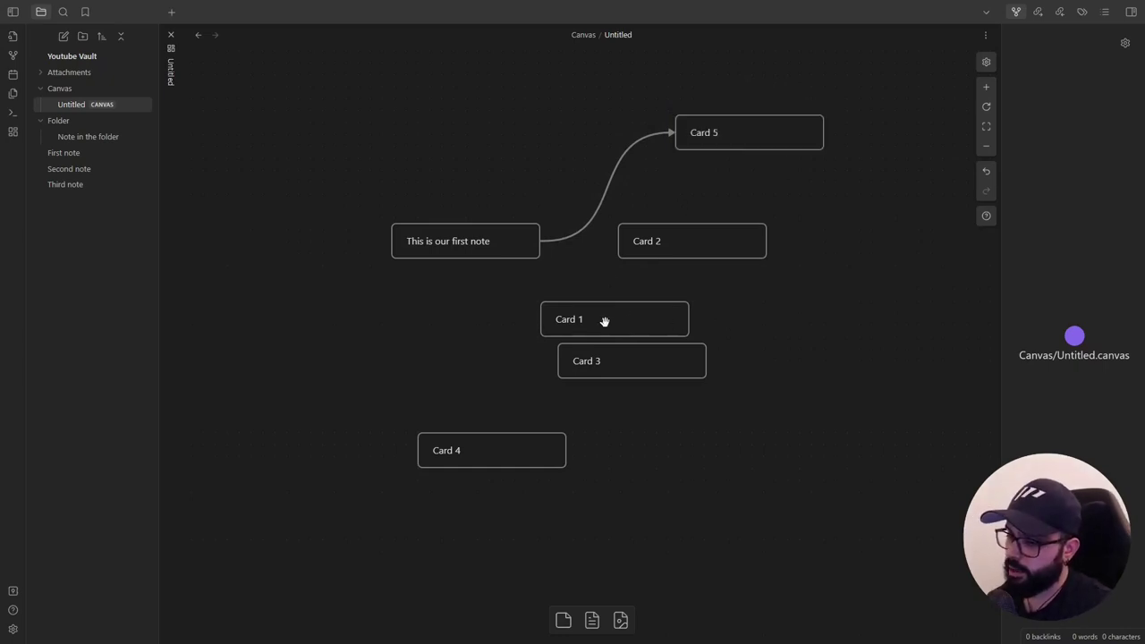
Move Card 1 to the top left, convert it to file 'Note from canvas', and enlarge it.
{"action": "left_click_drag", "start_coordinate": [603, 307], "coordinate": [312, 84]}
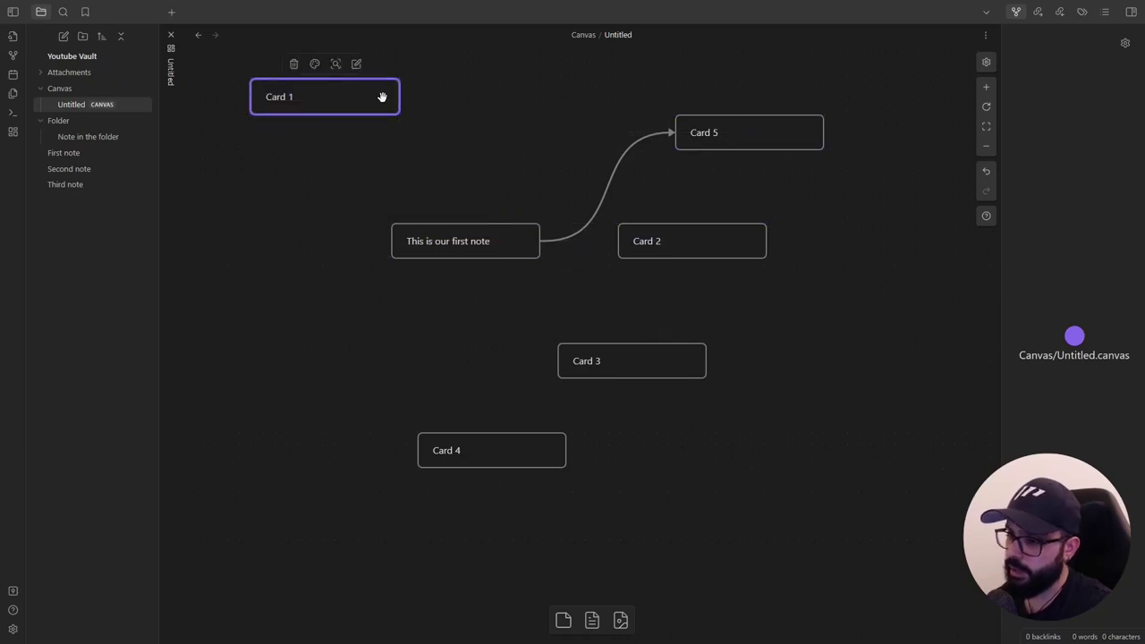
{"action": "right_click", "coordinate": [366, 97]}
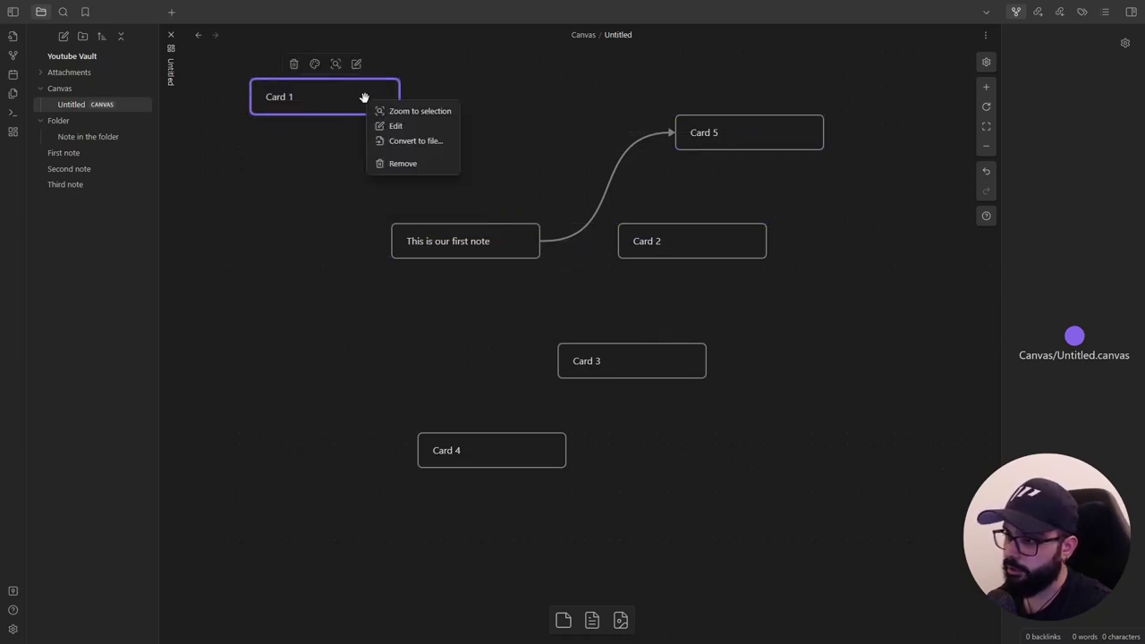
{"action": "left_click", "coordinate": [404, 142]}
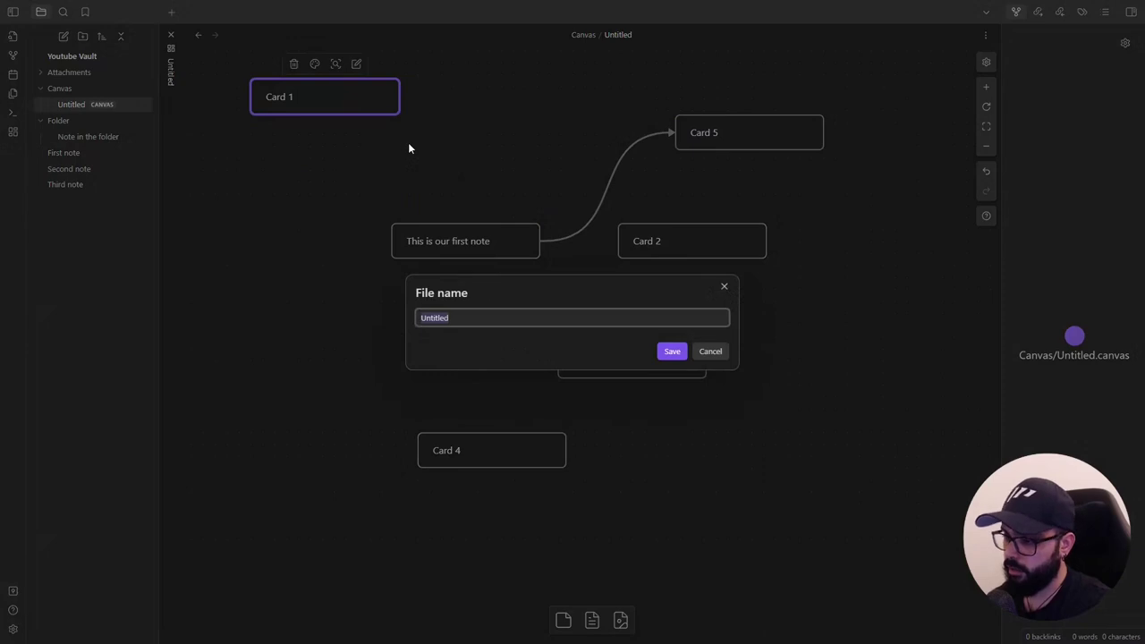
{"action": "type", "text": "Note from "}
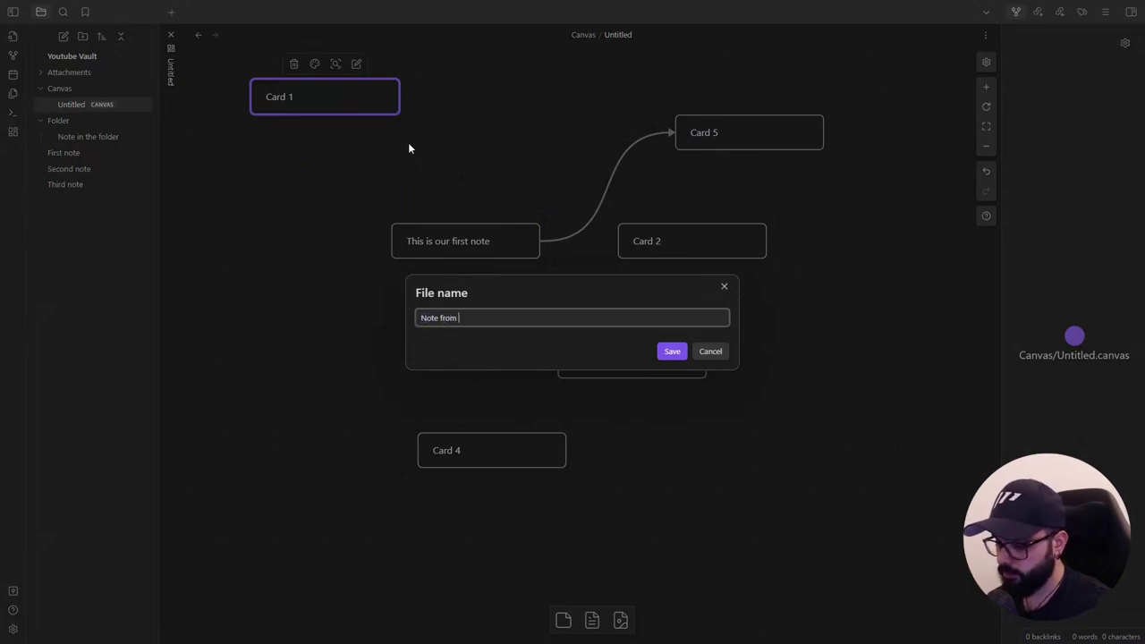
{"action": "type", "text": "canvas"}
{"action": "key", "text": "Return"}
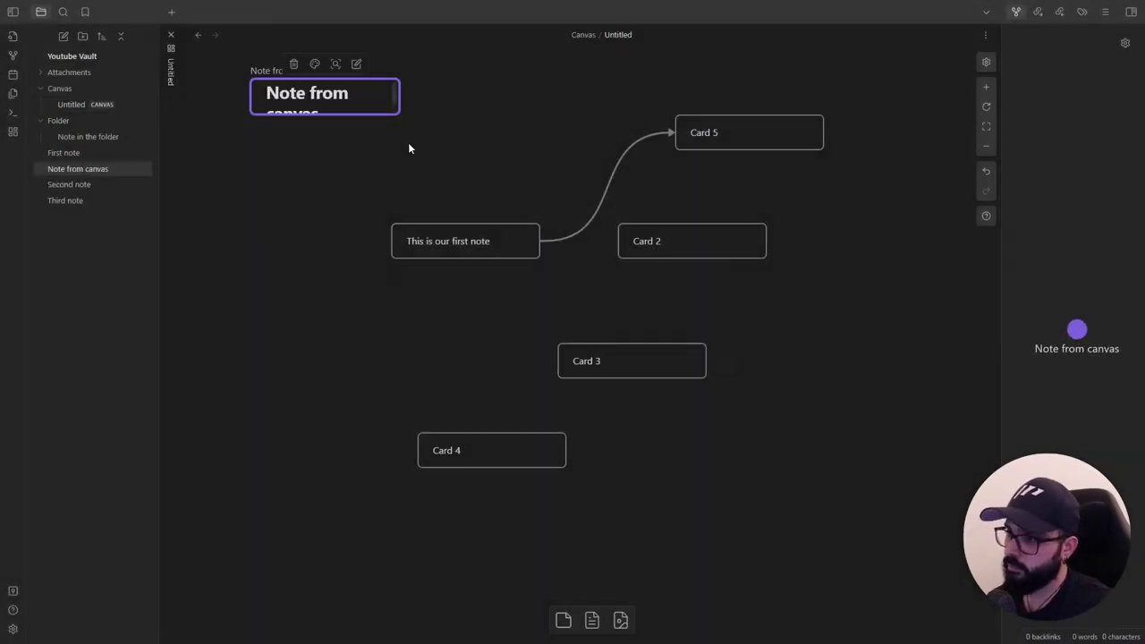
{"action": "left_click_drag", "start_coordinate": [400, 115], "coordinate": [417, 181]}
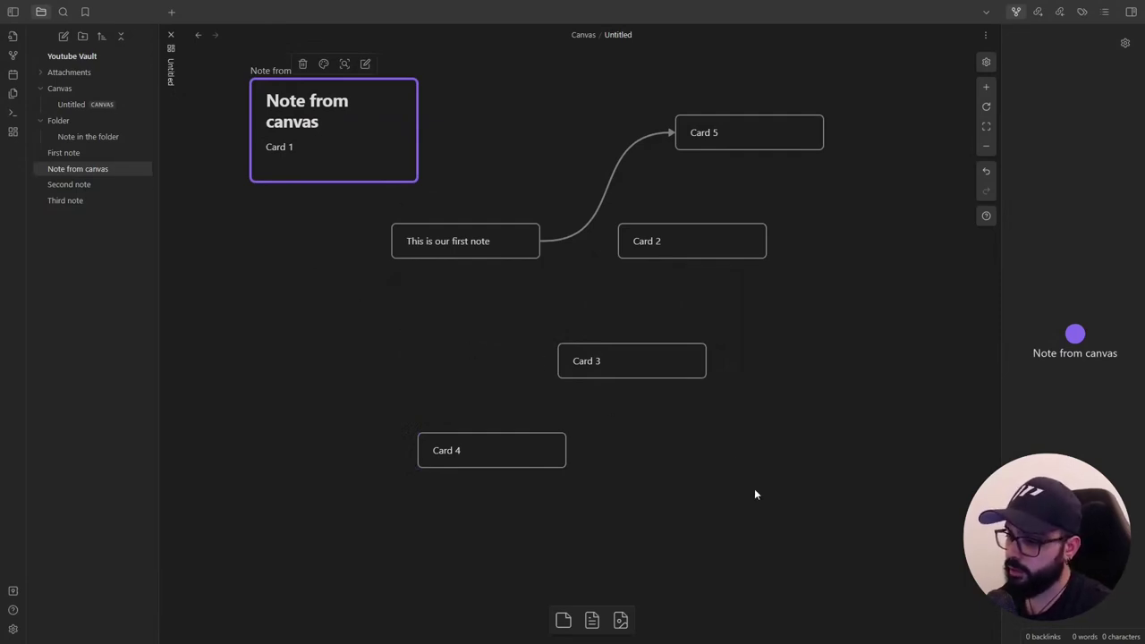
Add the Third note from the vault as a card and move it right.
{"action": "left_click", "coordinate": [592, 620]}
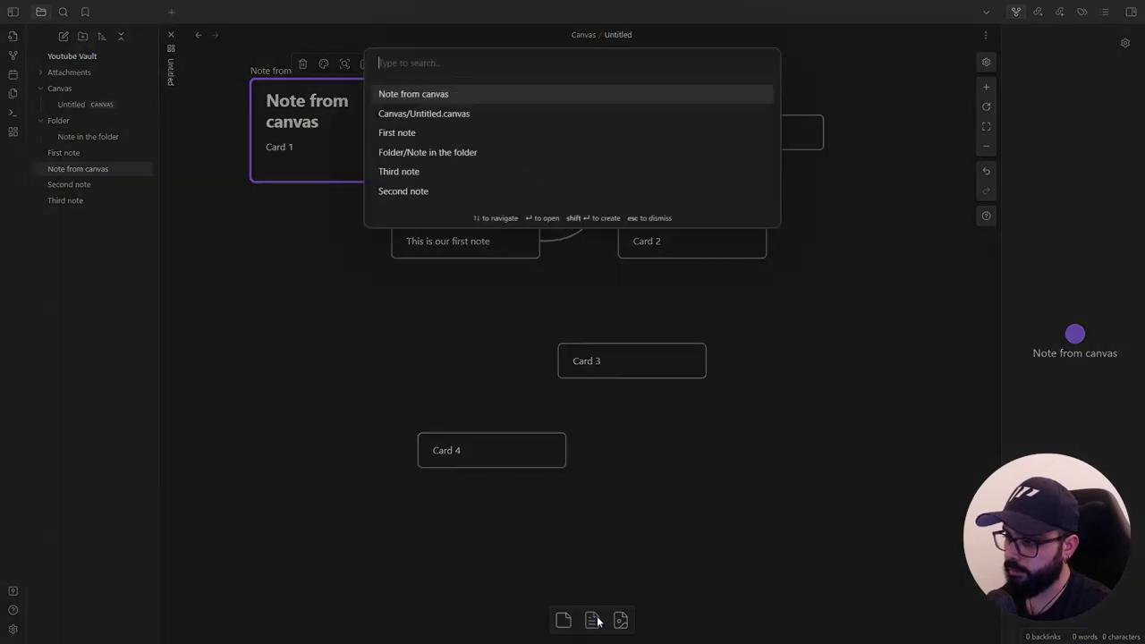
{"action": "left_click", "coordinate": [426, 172]}
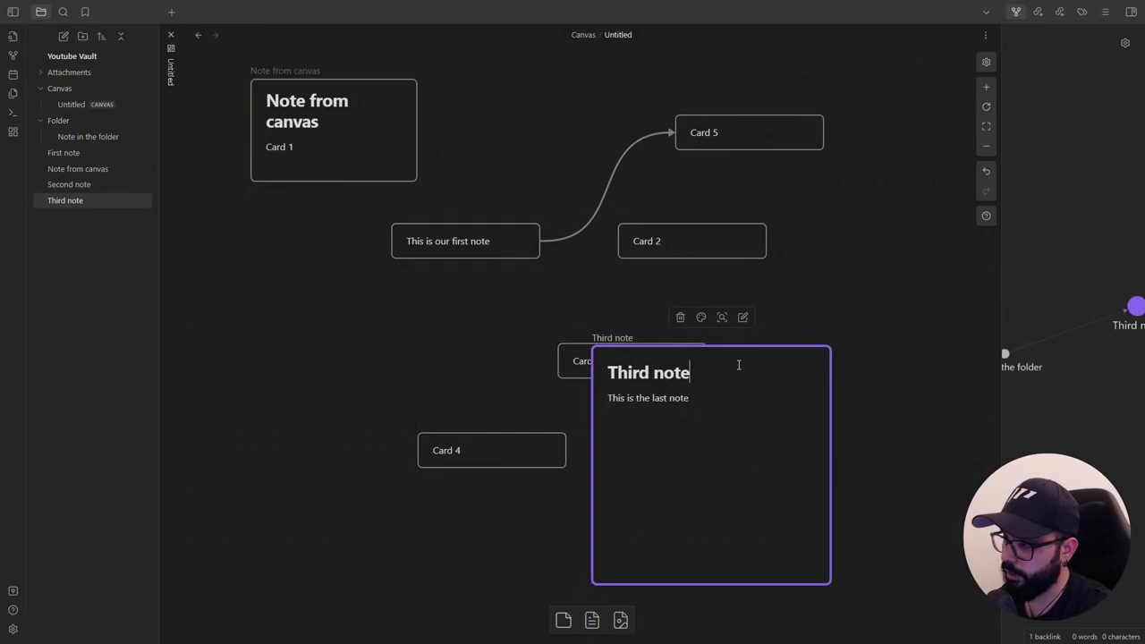
{"action": "left_click_drag", "start_coordinate": [718, 352], "coordinate": [854, 340]}
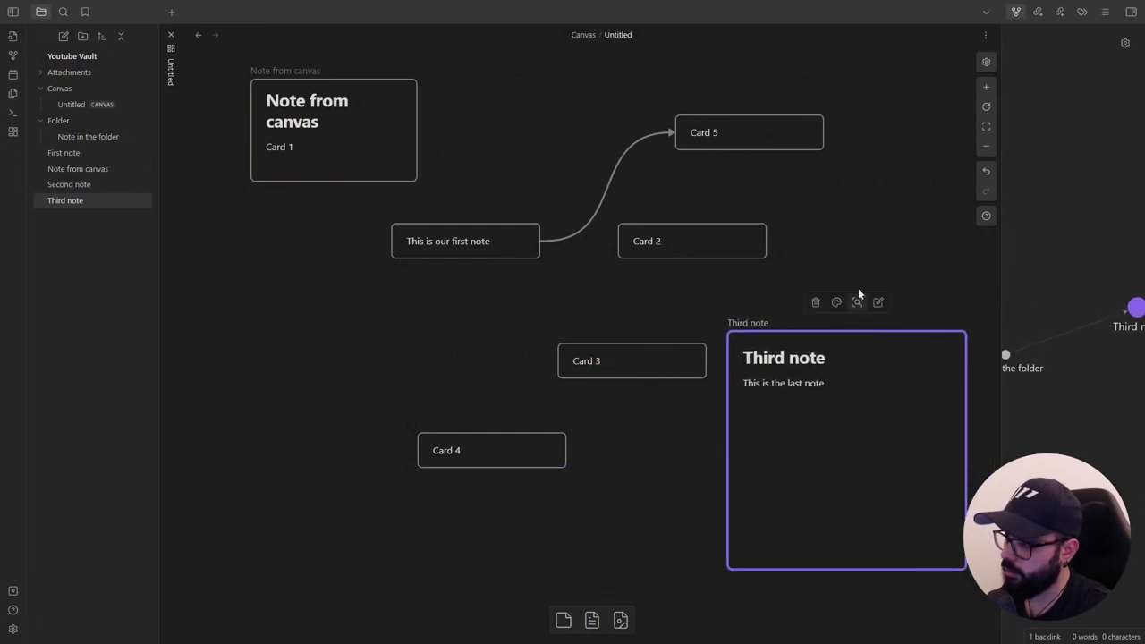
{"action": "left_click", "coordinate": [858, 288]}
Add the First note from the vault as a card at the lower left.
{"action": "left_click_drag", "start_coordinate": [591, 620], "coordinate": [284, 361]}
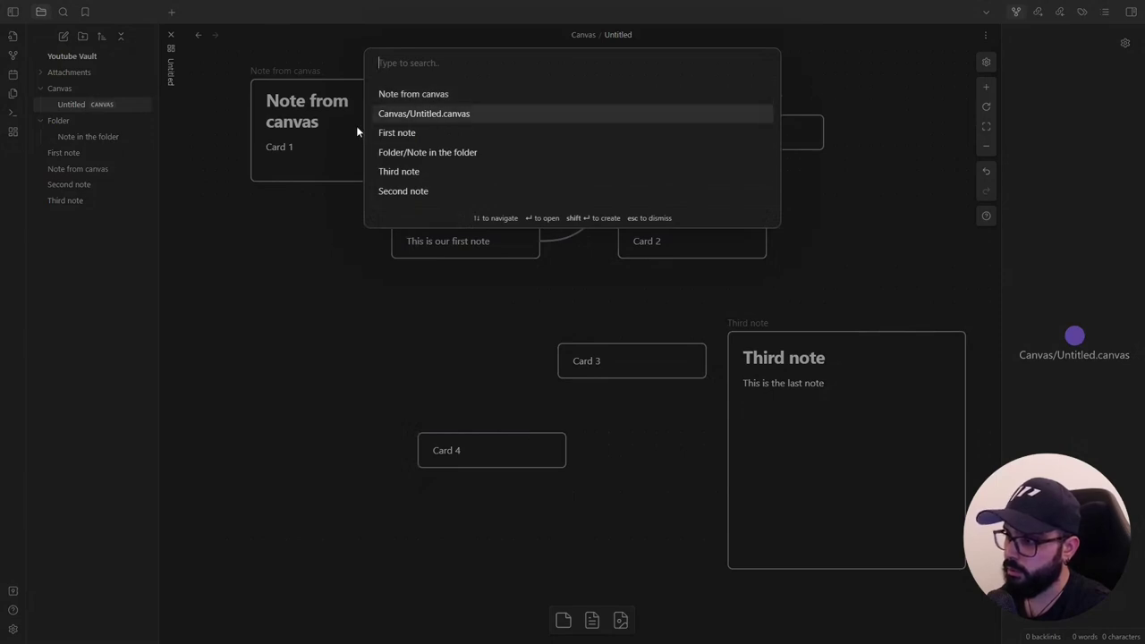
{"action": "left_click", "coordinate": [403, 135]}
{"action": "scroll", "coordinate": [490, 305], "scroll_direction": "down", "scroll_amount": 2}
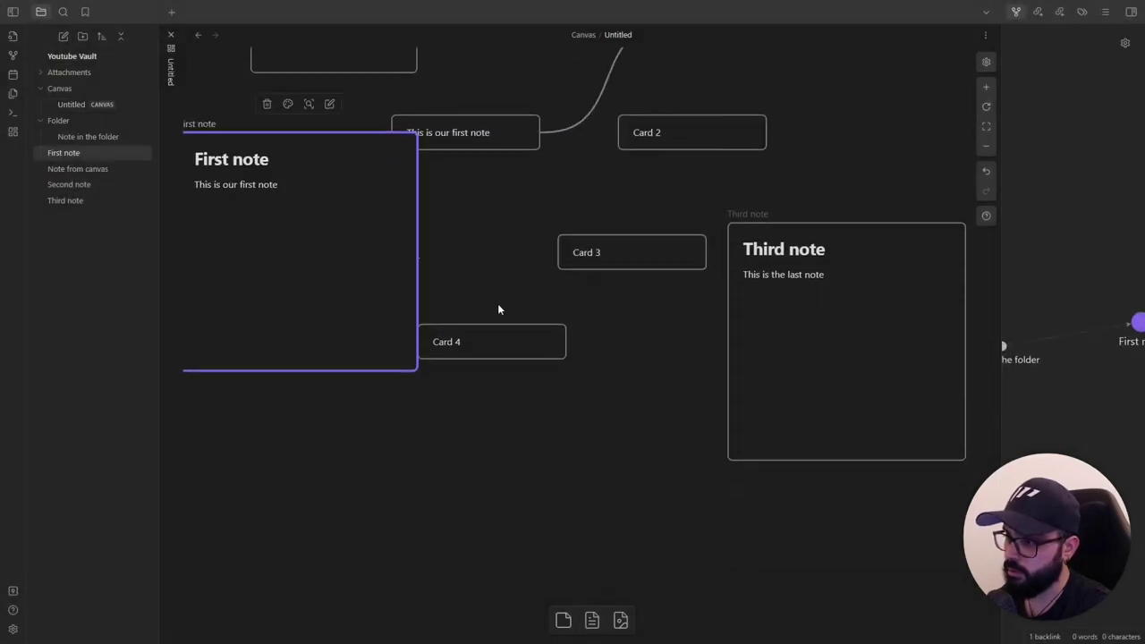
{"action": "scroll", "coordinate": [505, 295], "scroll_direction": "up", "scroll_amount": 1}
{"action": "scroll", "coordinate": [526, 282], "scroll_direction": "down", "scroll_amount": 3}
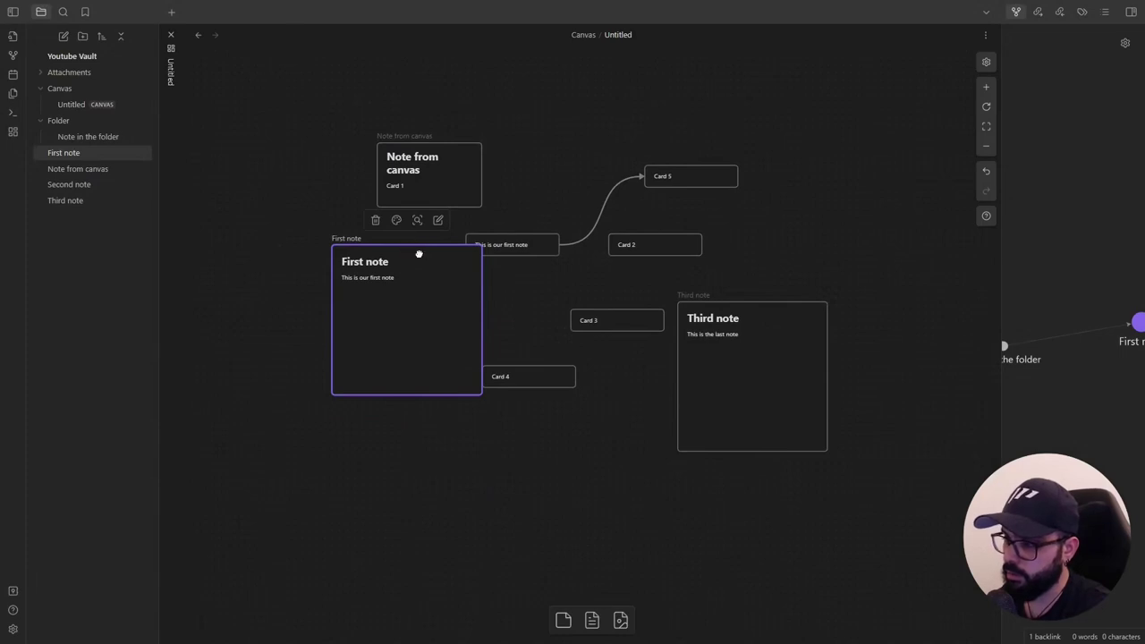
{"action": "left_click_drag", "start_coordinate": [419, 253], "coordinate": [384, 253]}
{"action": "left_click", "coordinate": [625, 429]}
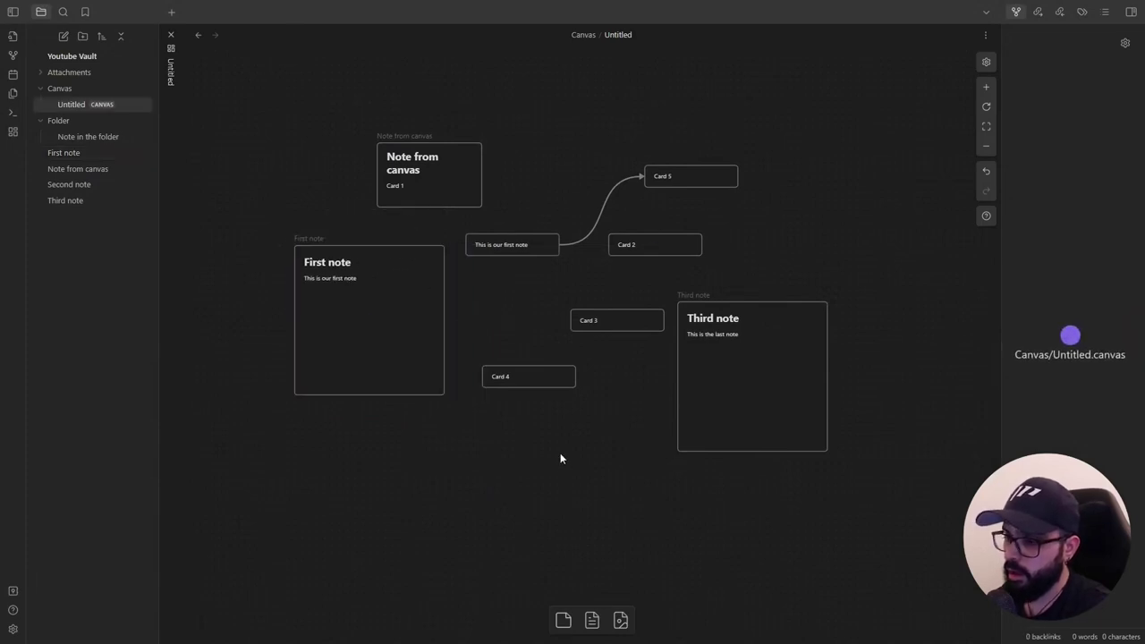
Add Second note from the vault and place it at the canvas's upper right.
{"action": "right_click", "coordinate": [573, 418]}
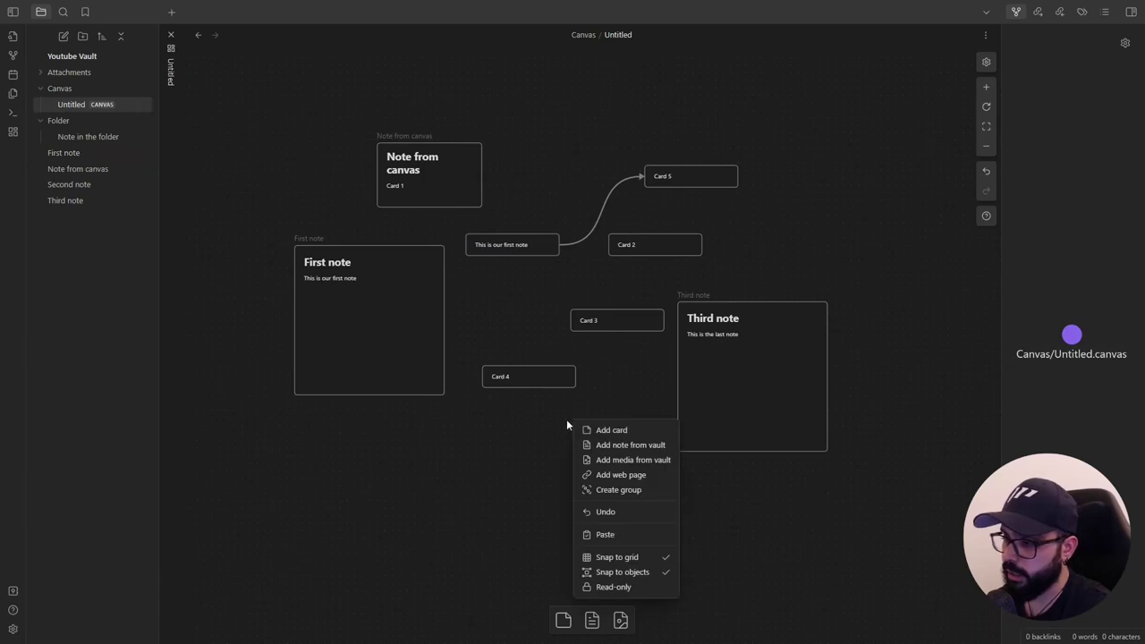
{"action": "left_click", "coordinate": [629, 445]}
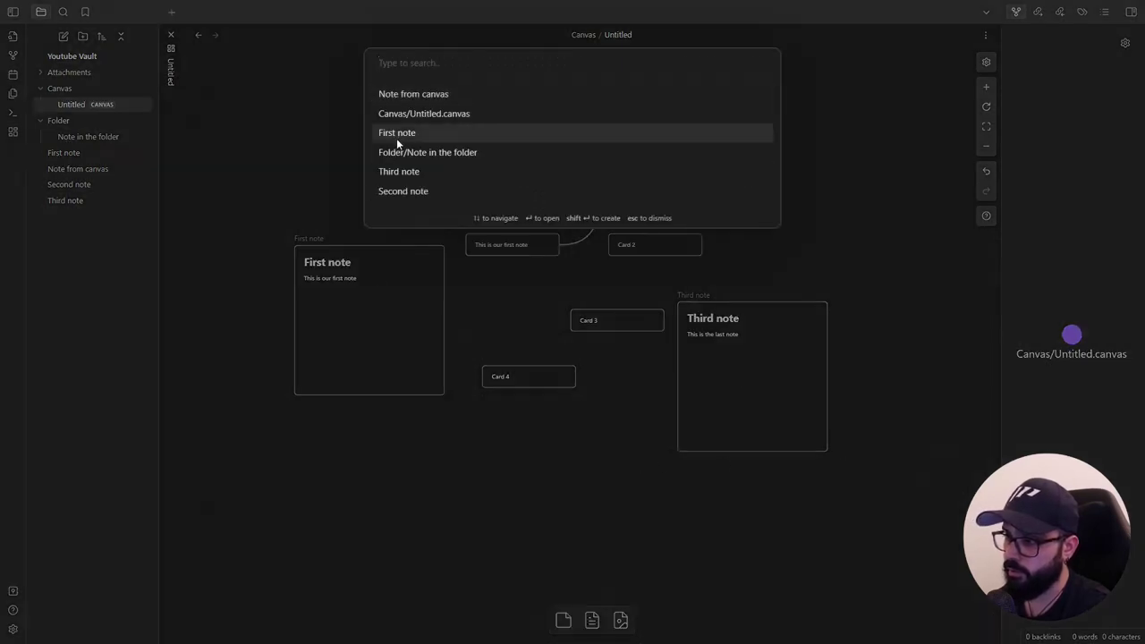
{"action": "left_click", "coordinate": [432, 191]}
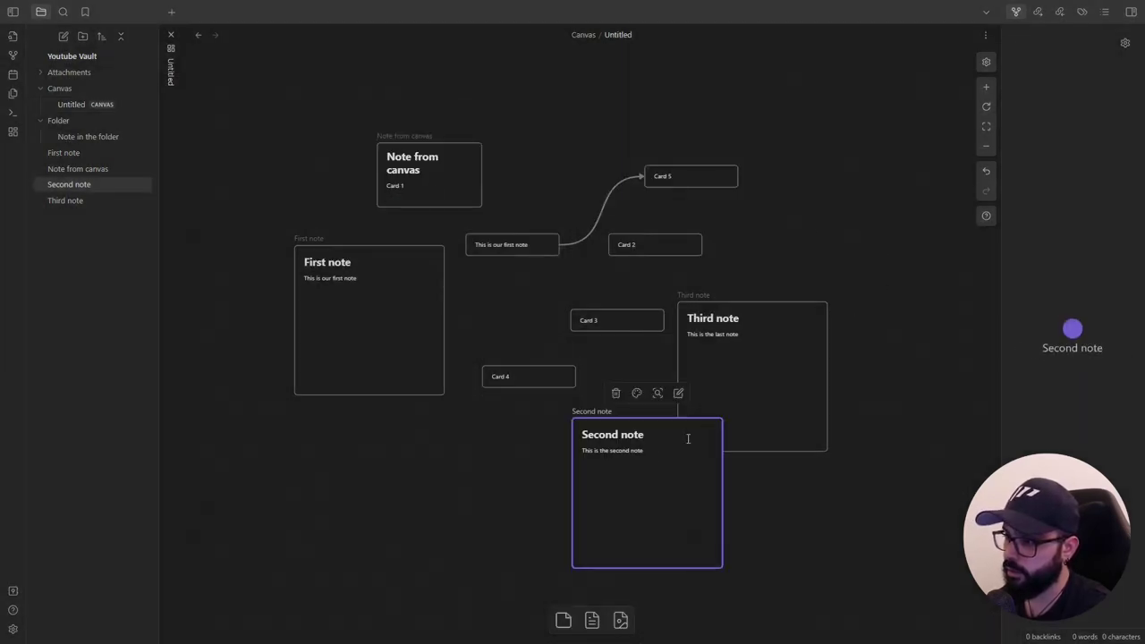
{"action": "left_click_drag", "start_coordinate": [664, 470], "coordinate": [857, 162]}
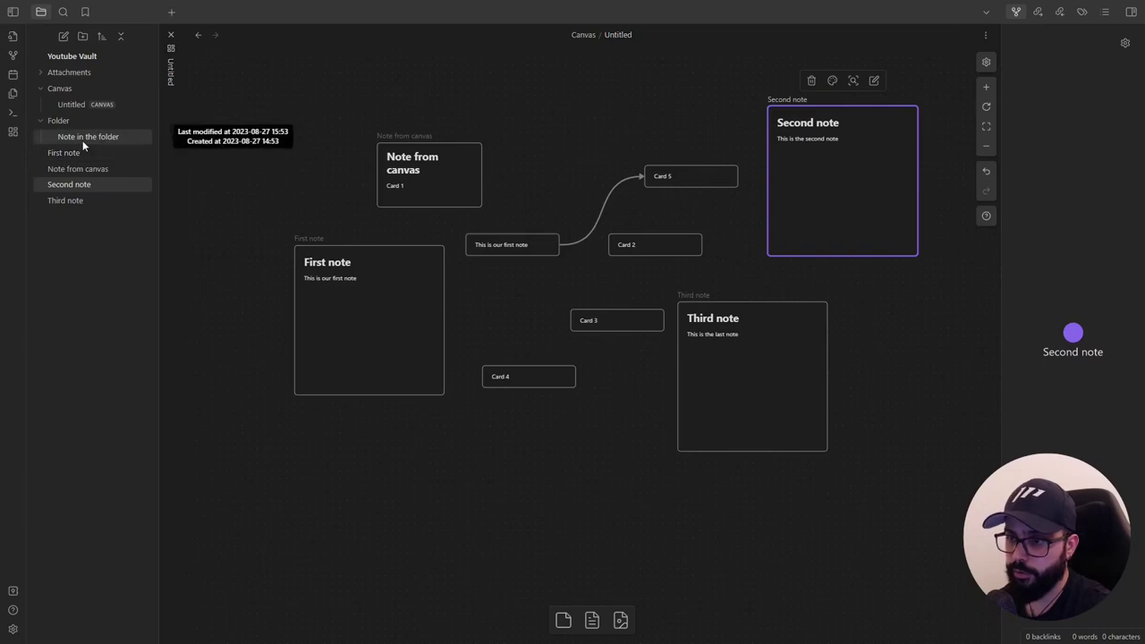
Drag 'Note in the folder' from the sidebar onto the canvas's top left.
{"action": "left_click_drag", "start_coordinate": [82, 136], "coordinate": [295, 100]}
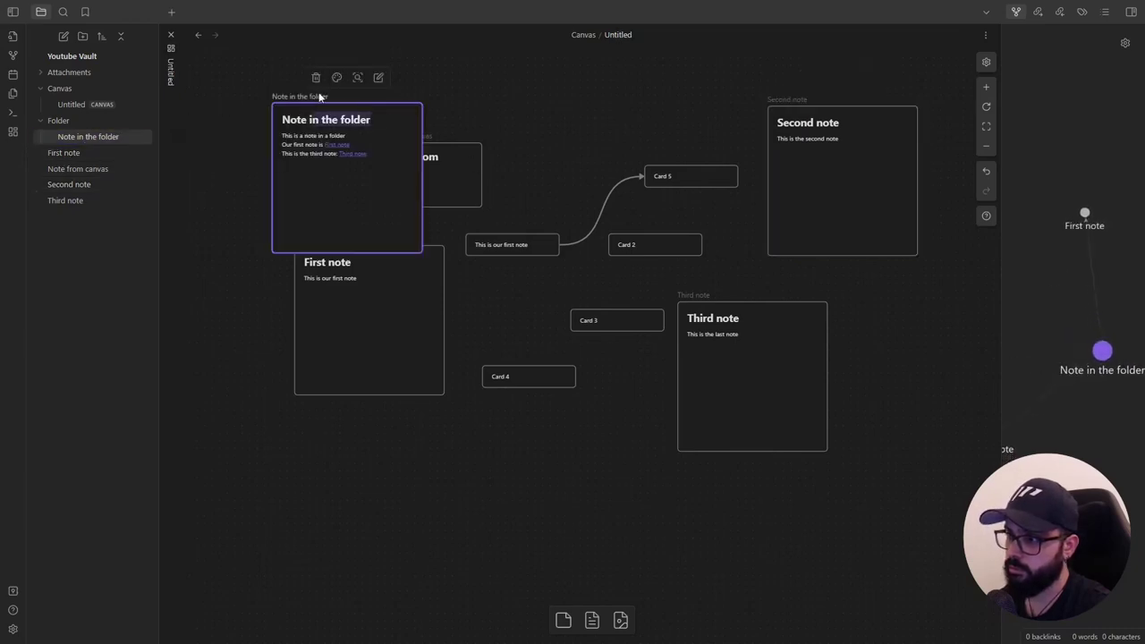
{"action": "left_click_drag", "start_coordinate": [376, 108], "coordinate": [312, 77]}
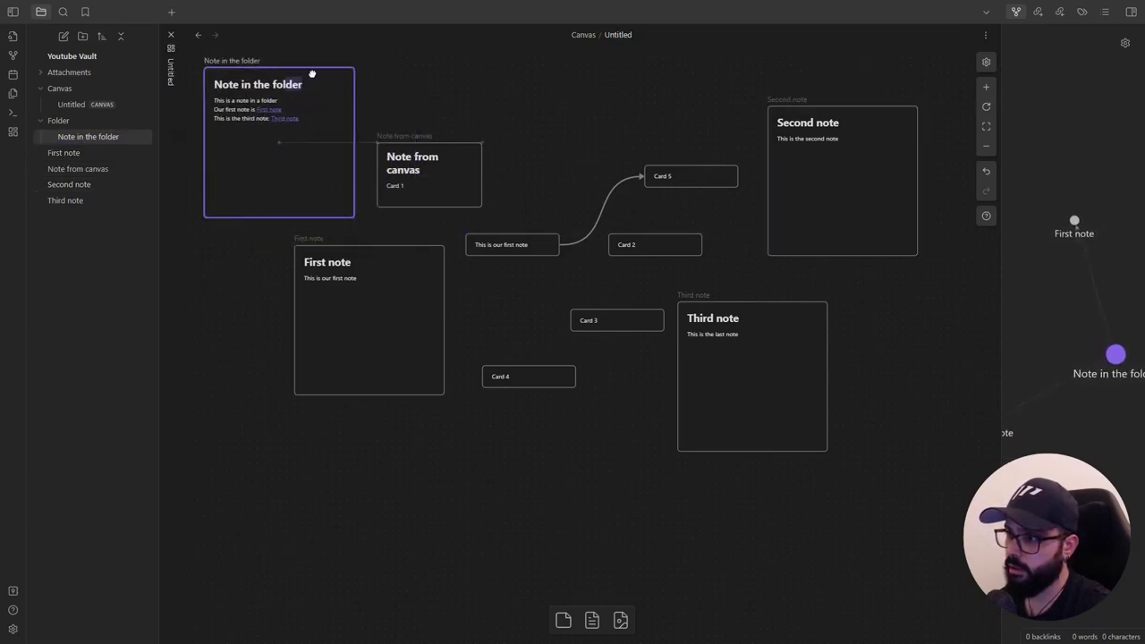
{"action": "left_click", "coordinate": [465, 82]}
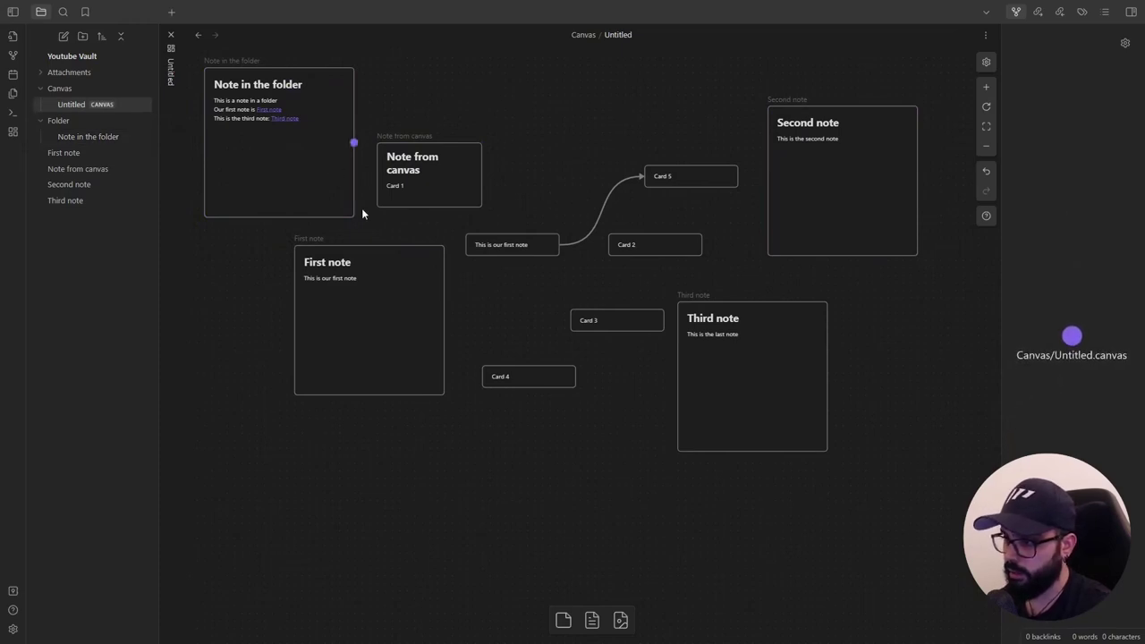
Delete the Note in the folder, First note, Third note and Second note cards from the canvas.
{"action": "left_click", "coordinate": [320, 165]}
{"action": "key", "text": "Delete"}
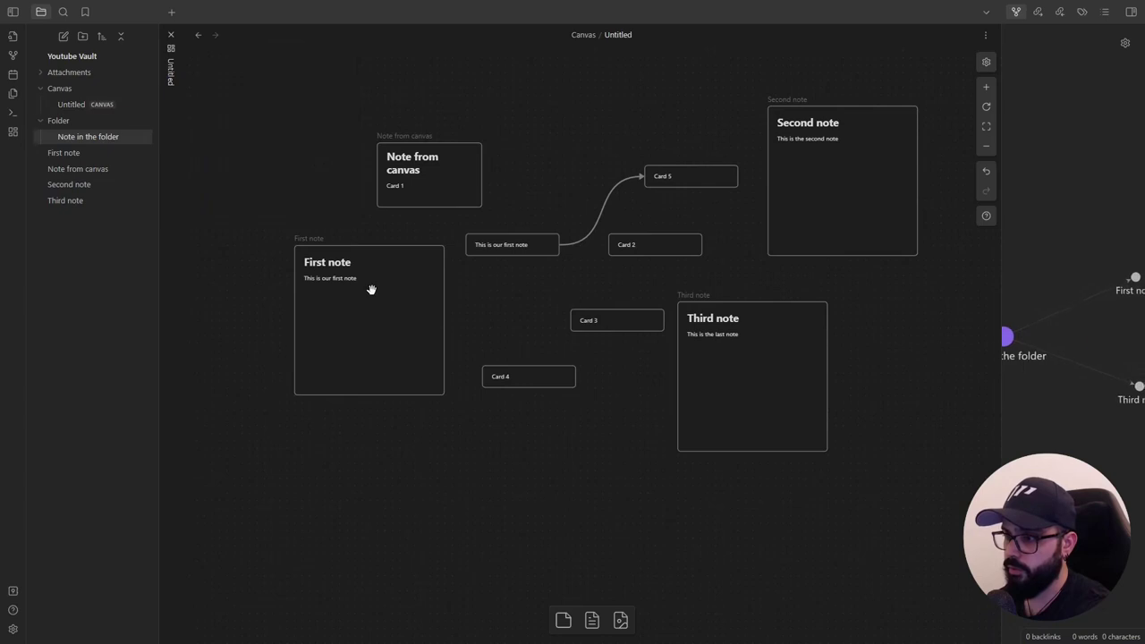
{"action": "left_click", "coordinate": [373, 289]}
{"action": "key", "text": "Delete"}
{"action": "left_click", "coordinate": [757, 352]}
{"action": "key", "text": "Delete"}
{"action": "left_click", "coordinate": [812, 215]}
{"action": "key", "text": "Delete"}
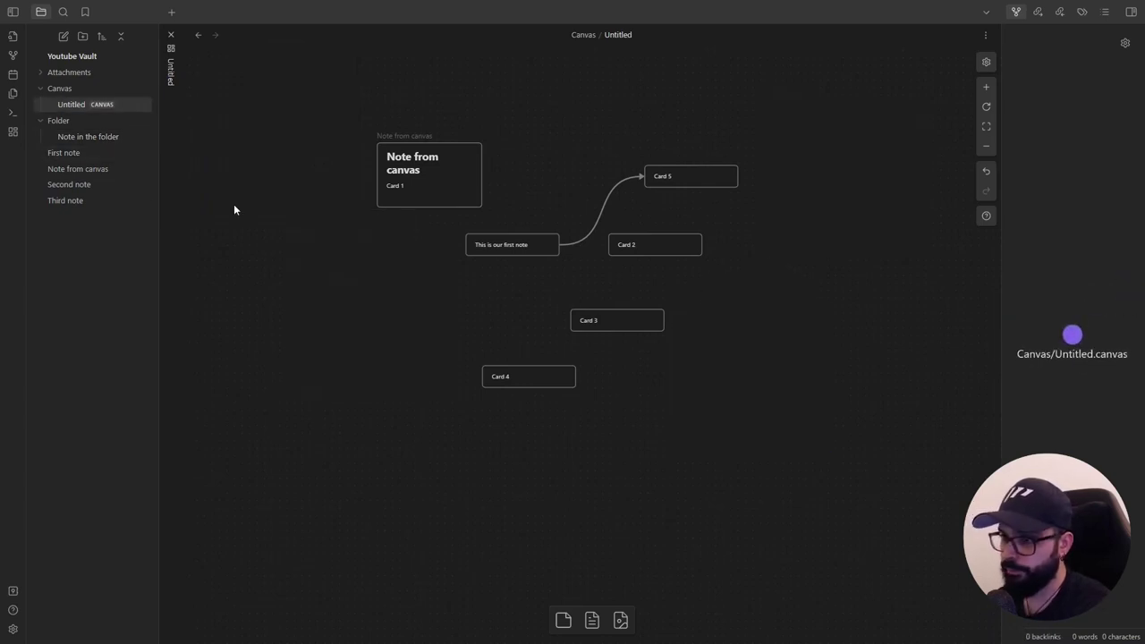
Move First note, Second note and the other loose note into Folder, collapse it, and view all note cards.
{"action": "left_click_drag", "start_coordinate": [72, 154], "coordinate": [67, 122]}
{"action": "left_click_drag", "start_coordinate": [80, 168], "coordinate": [78, 130]}
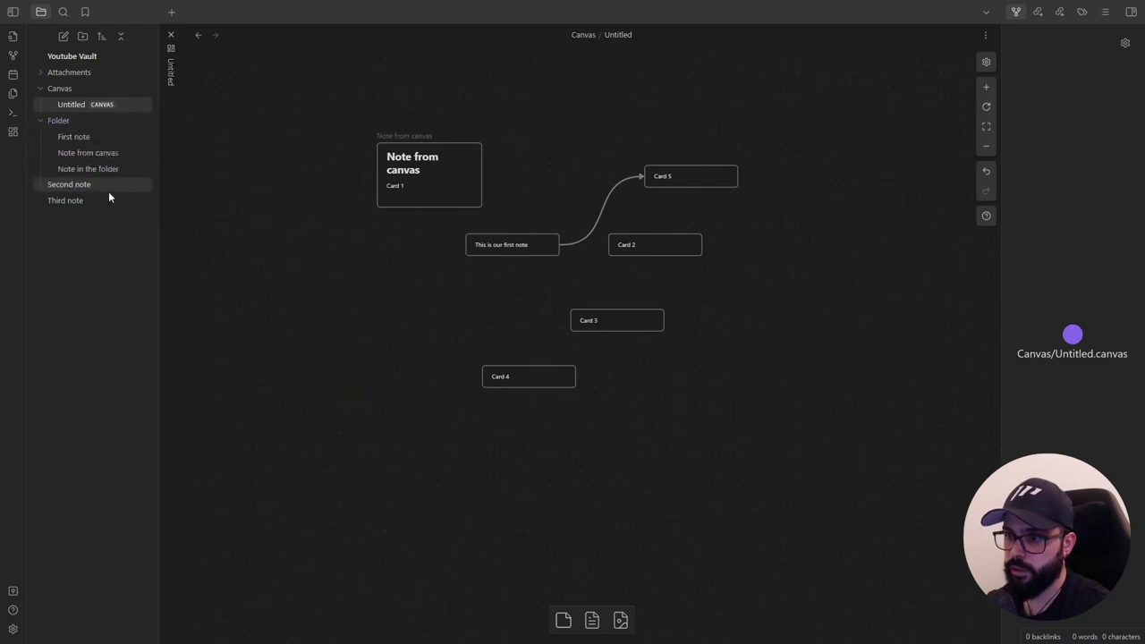
{"action": "left_click_drag", "start_coordinate": [91, 184], "coordinate": [704, 404]}
{"action": "left_click", "coordinate": [84, 125]}
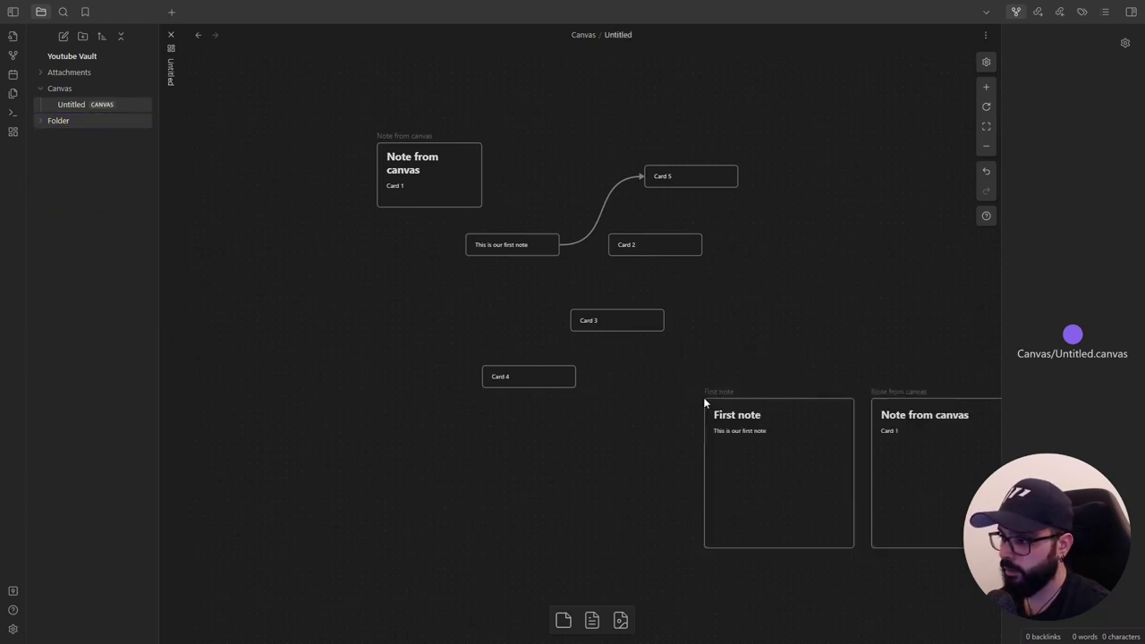
{"action": "key", "text": "shift+1"}
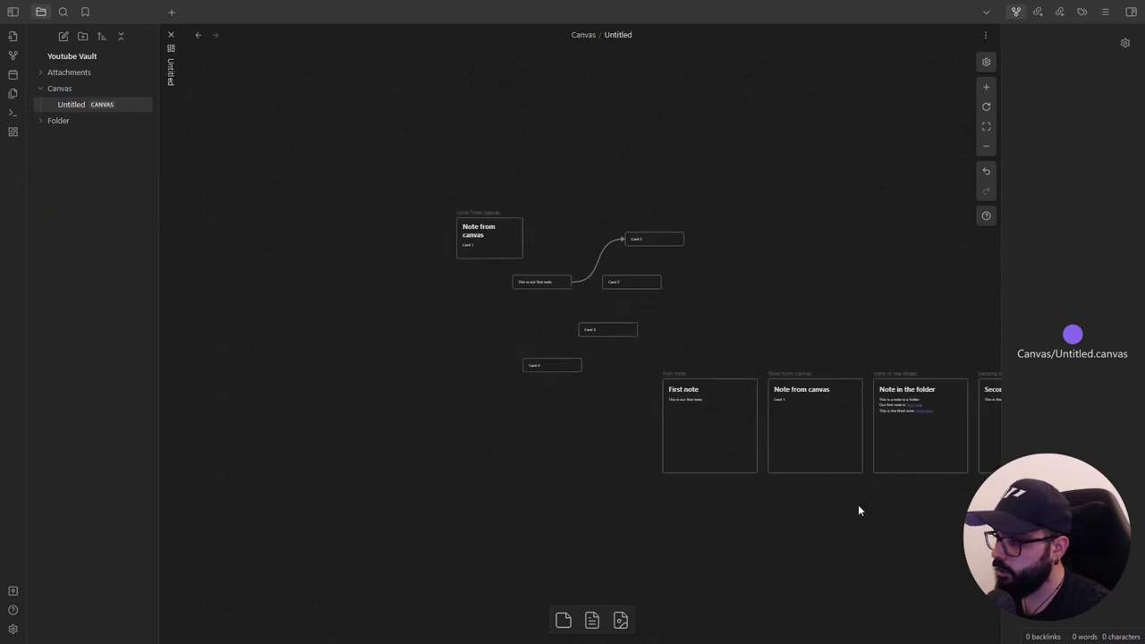
Rearrange the cards and draw arrows First note → Note from canvas → Note in the folder → Second note.
{"action": "left_click_drag", "start_coordinate": [858, 510], "coordinate": [617, 440]}
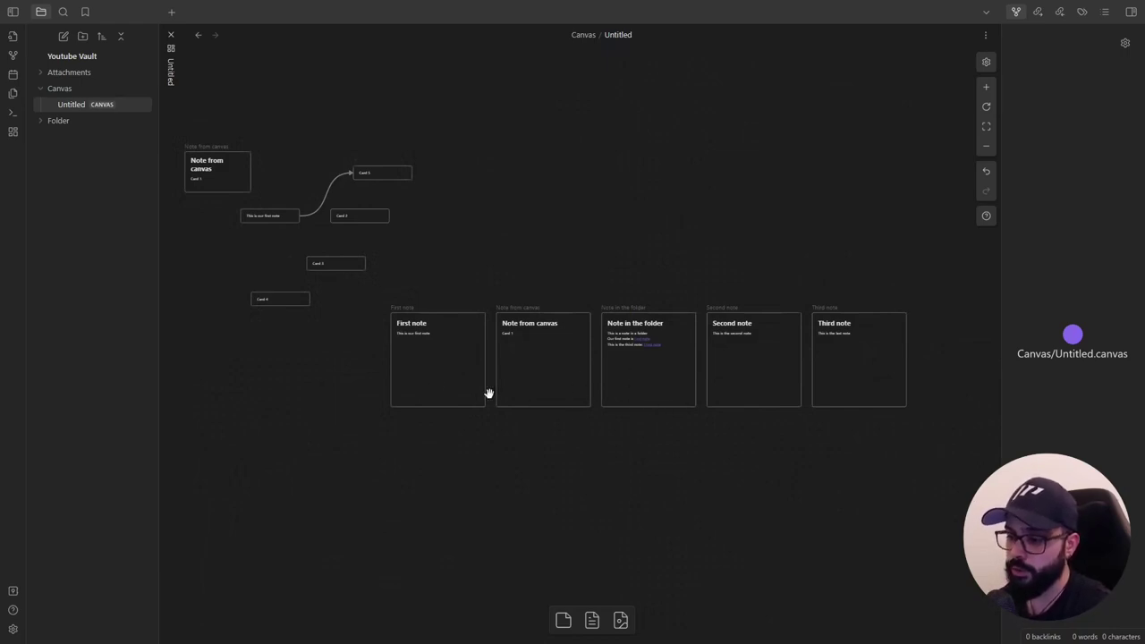
{"action": "left_click_drag", "start_coordinate": [434, 371], "coordinate": [367, 364]}
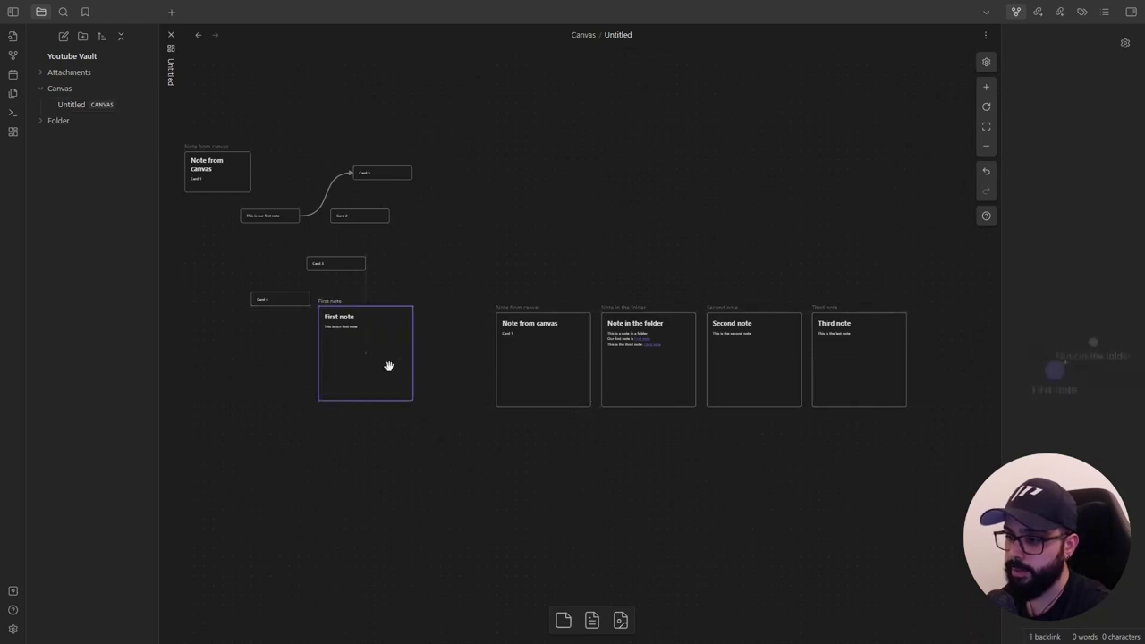
{"action": "left_click_drag", "start_coordinate": [517, 387], "coordinate": [489, 433]}
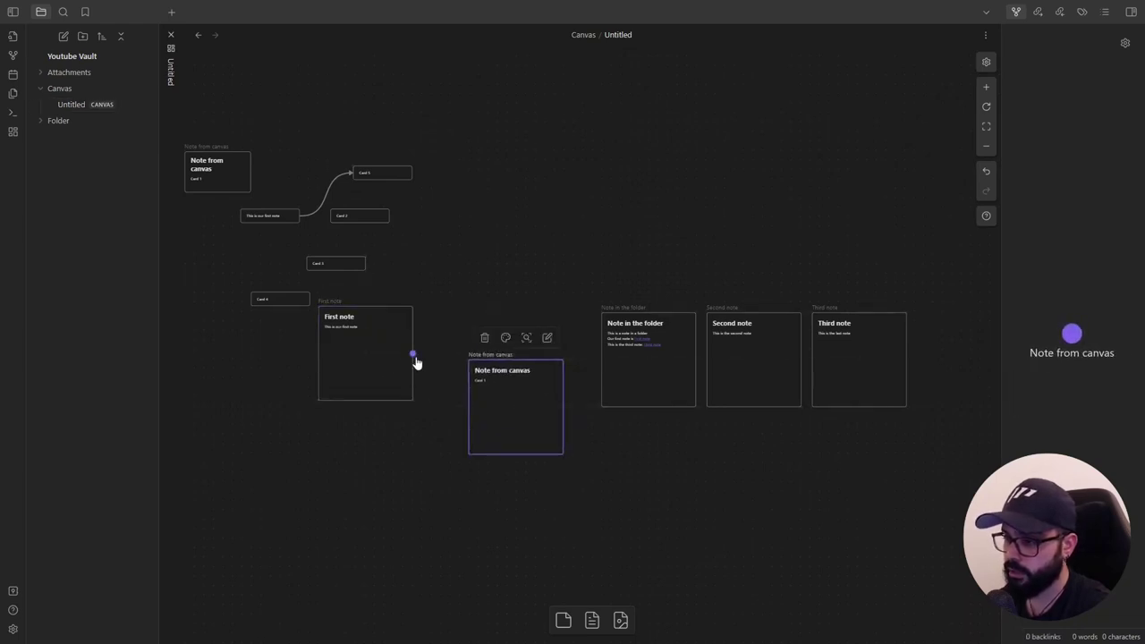
{"action": "left_click_drag", "start_coordinate": [414, 358], "coordinate": [483, 407]}
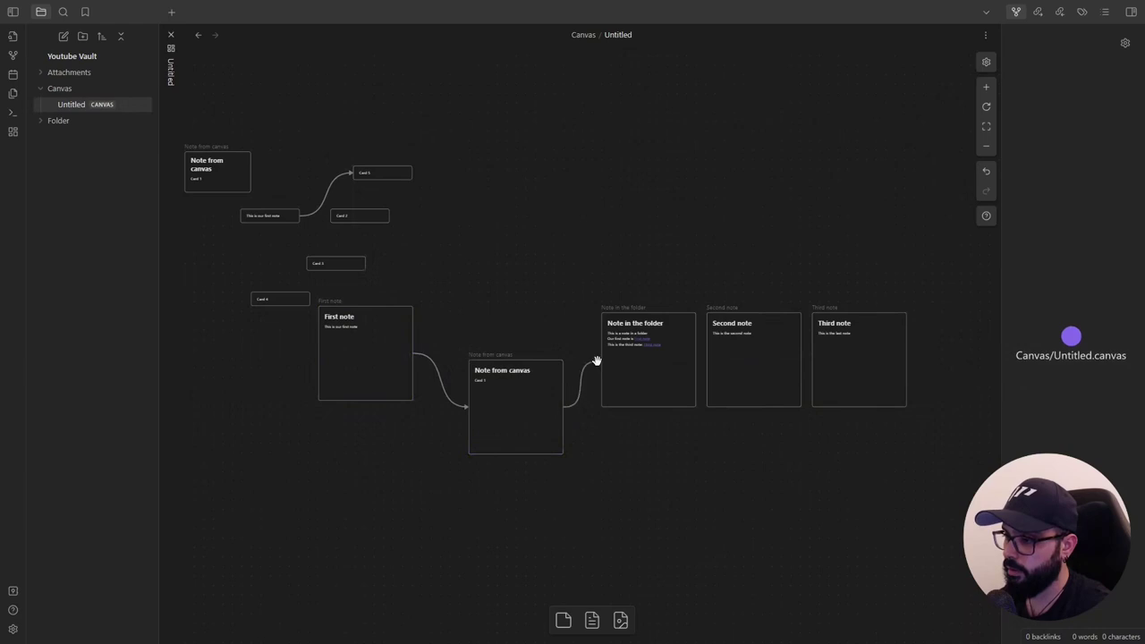
{"action": "left_click_drag", "start_coordinate": [739, 335], "coordinate": [625, 191]}
{"action": "left_click_drag", "start_coordinate": [568, 410], "coordinate": [603, 358]}
{"action": "mouse_move", "coordinate": [697, 353]}
{"action": "left_mouse_down"}
{"action": "mouse_move", "coordinate": [682, 220]}
{"action": "mouse_move", "coordinate": [812, 347]}
{"action": "left_mouse_up"}
{"action": "scroll", "coordinate": [776, 325], "scroll_direction": "up", "scroll_amount": 2}
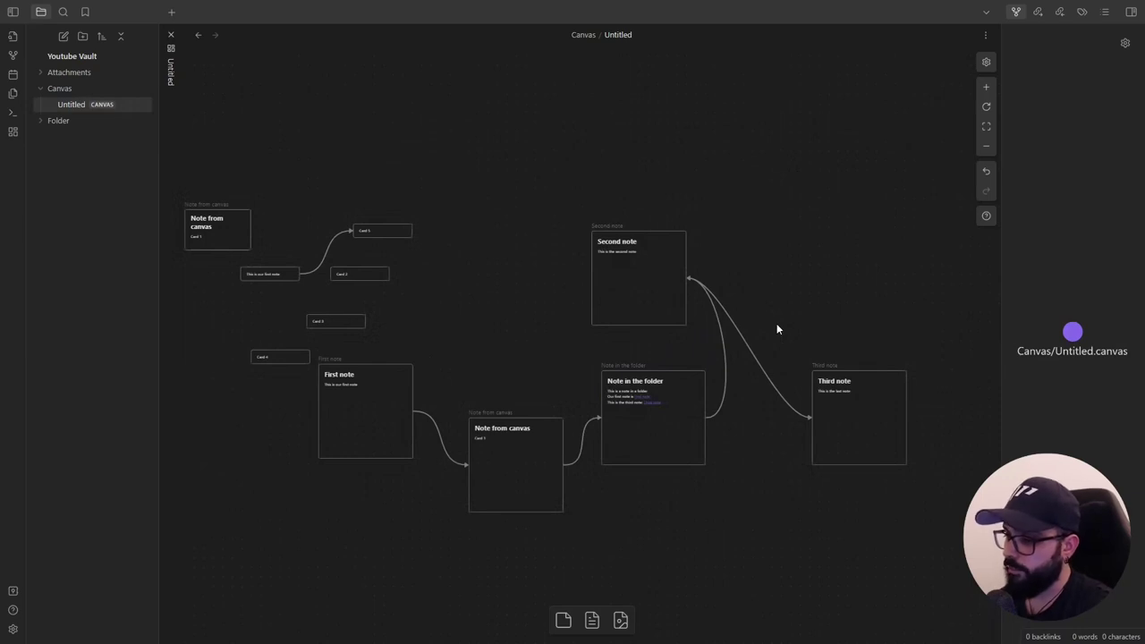
Add the Mindstone Consulting image and the Your Digital Brain video from the vault, enlarging the video card near the top.
{"action": "left_click", "coordinate": [625, 620]}
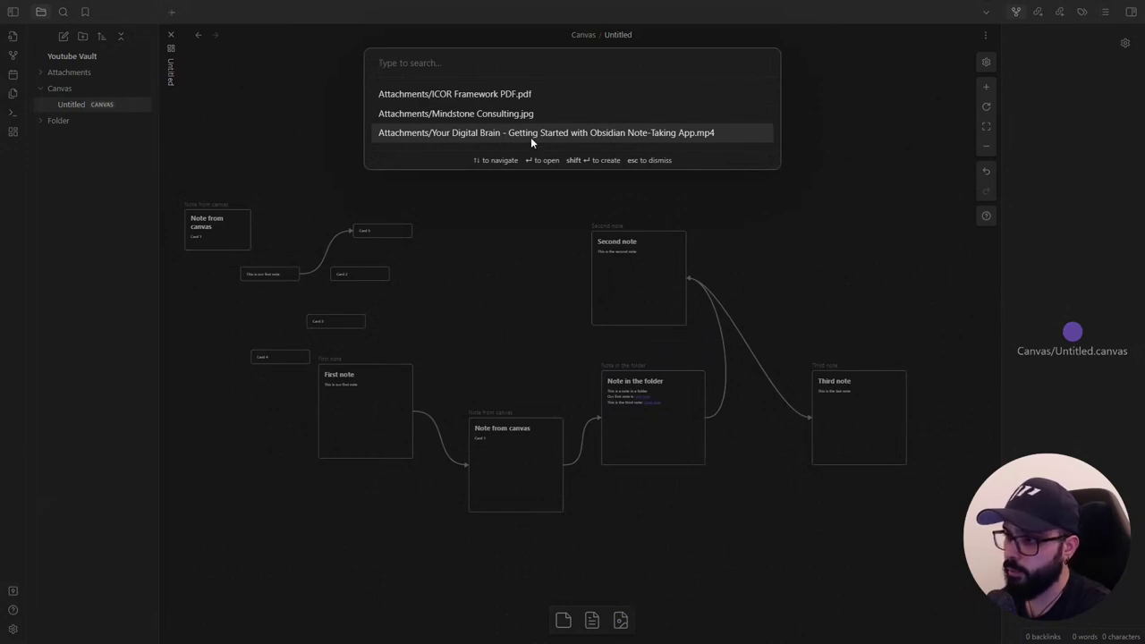
{"action": "left_click", "coordinate": [487, 115]}
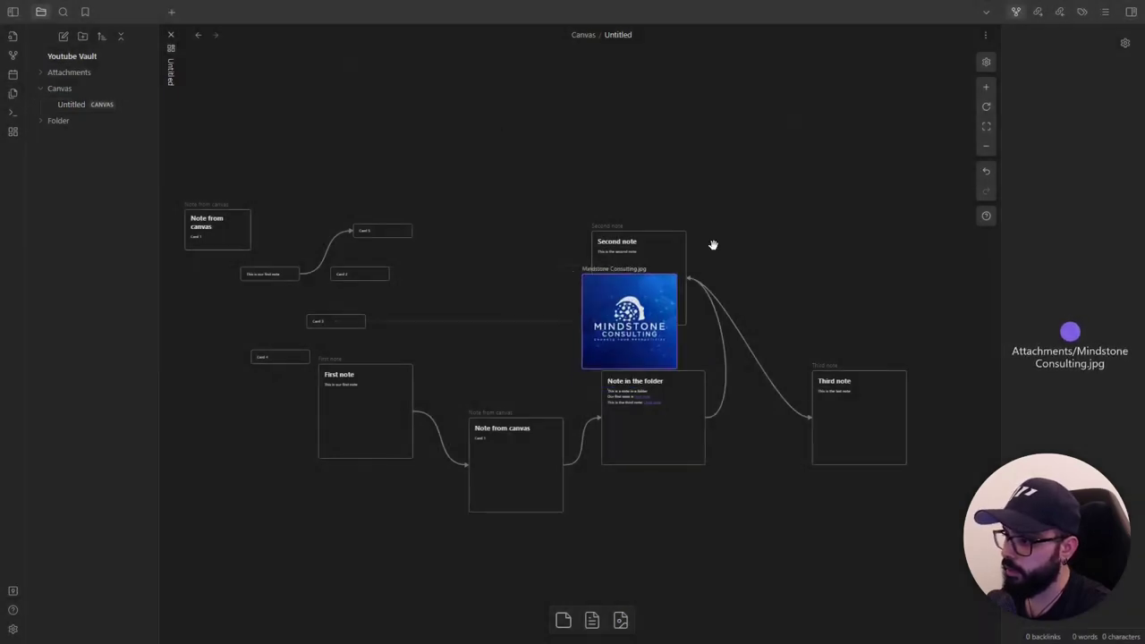
{"action": "left_click", "coordinate": [621, 620]}
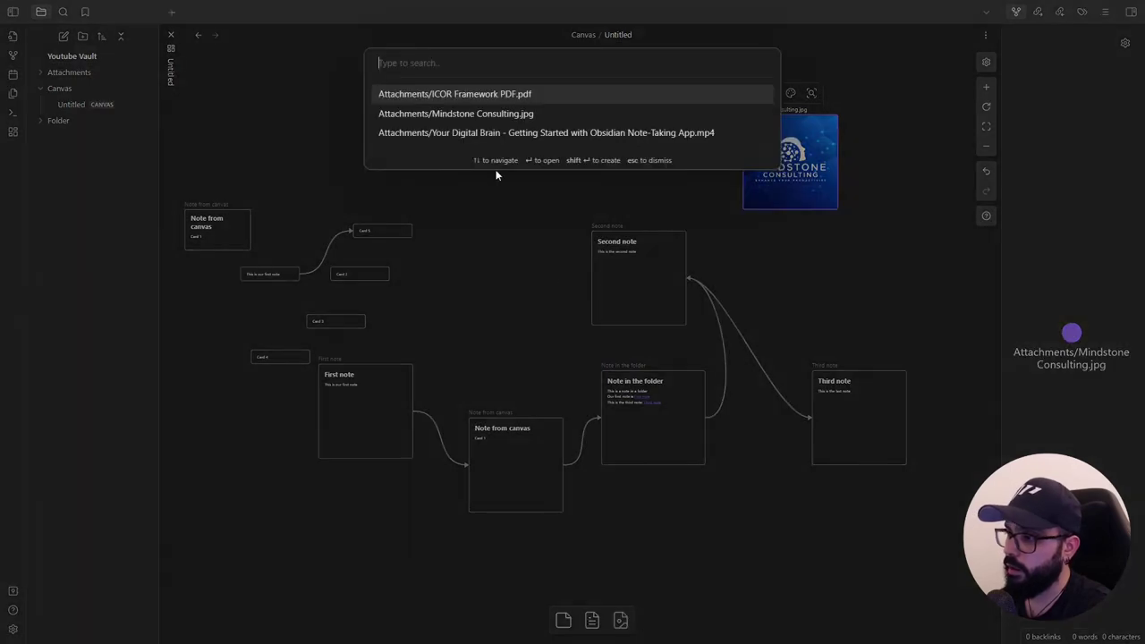
{"action": "left_click", "coordinate": [448, 135]}
{"action": "left_click_drag", "start_coordinate": [590, 317], "coordinate": [449, 111]}
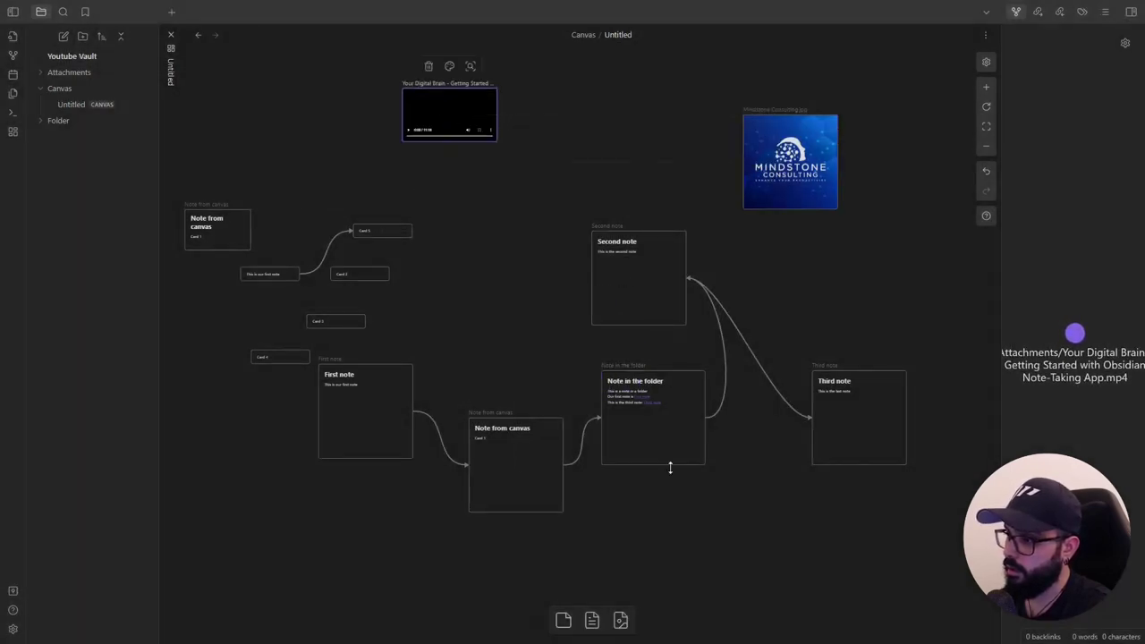
{"action": "left_click_drag", "start_coordinate": [492, 142], "coordinate": [548, 174]}
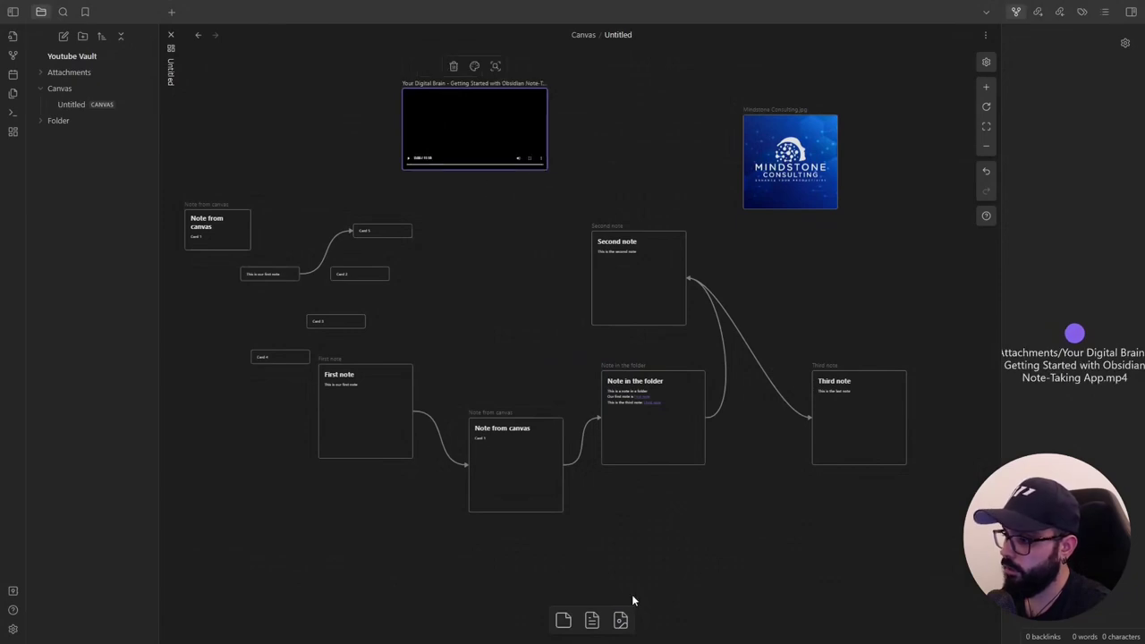
Embed the ICOR Framework PDF to the right, and place the Your Digital Brain video from Attachments on the canvas.
{"action": "left_click", "coordinate": [621, 619]}
{"action": "left_click", "coordinate": [501, 94]}
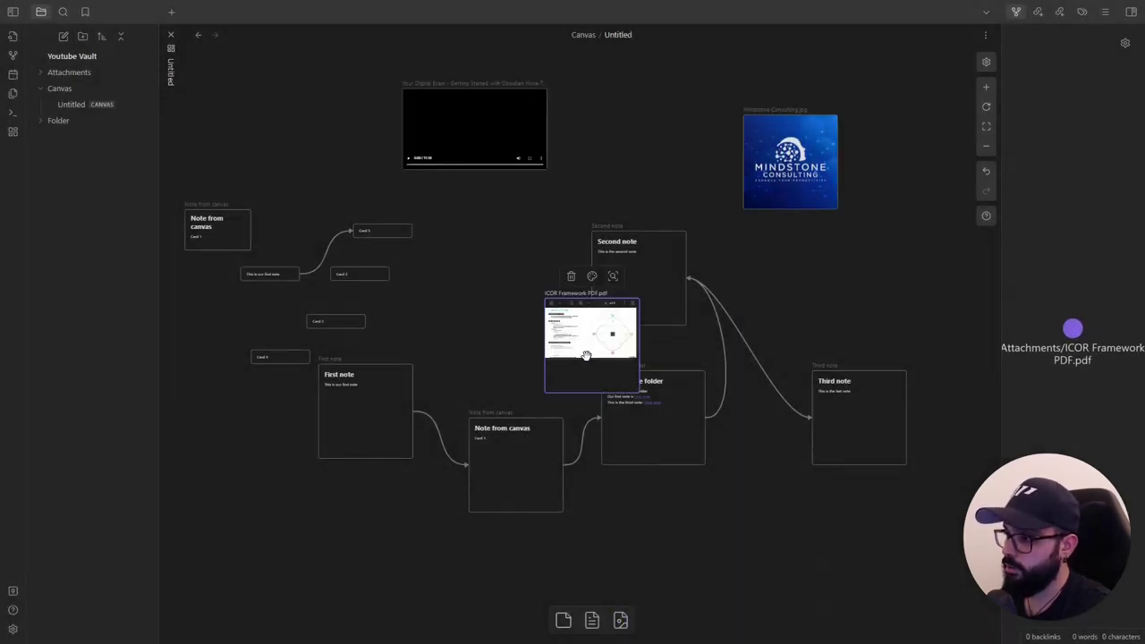
{"action": "left_click_drag", "start_coordinate": [615, 357], "coordinate": [960, 349]}
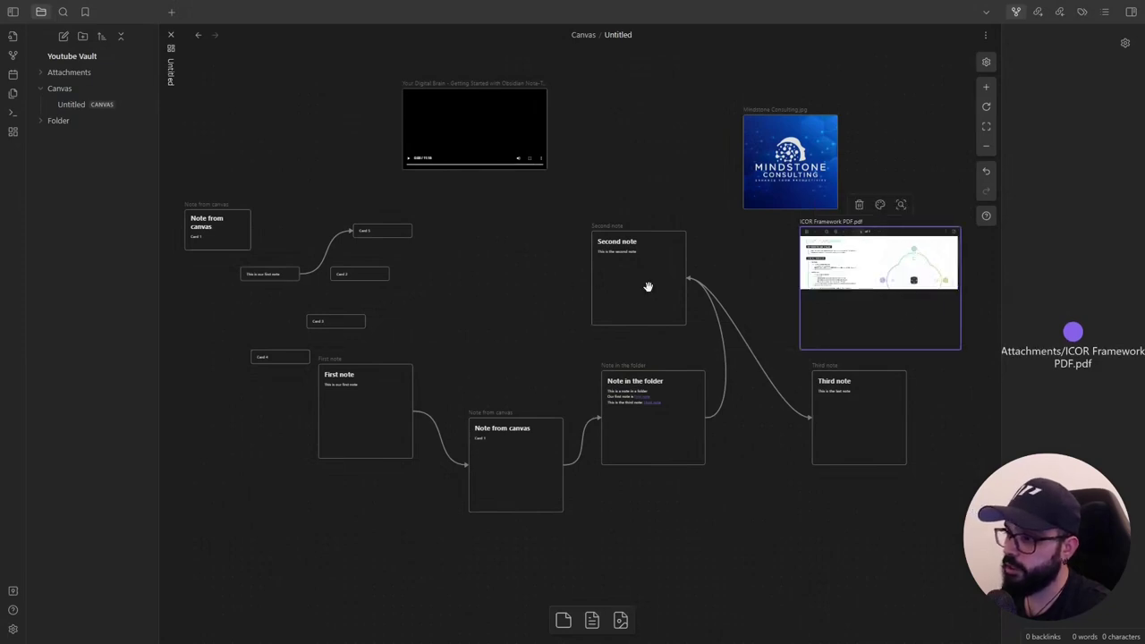
{"action": "left_click", "coordinate": [90, 72]}
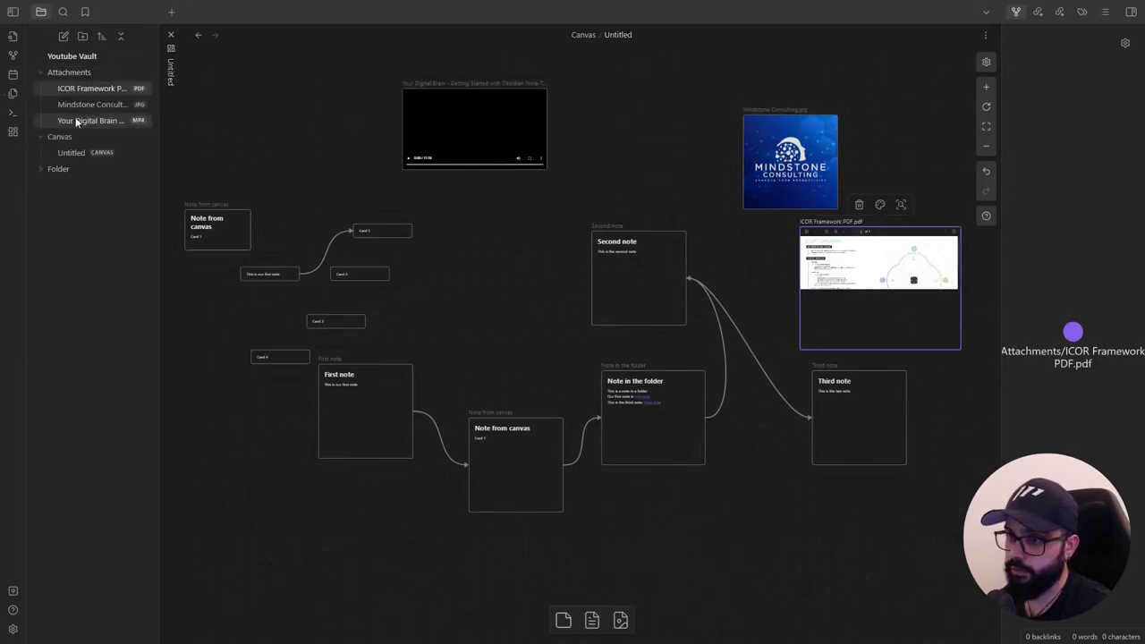
{"action": "left_click_drag", "start_coordinate": [78, 120], "coordinate": [382, 158]}
{"action": "key", "text": "Escape"}
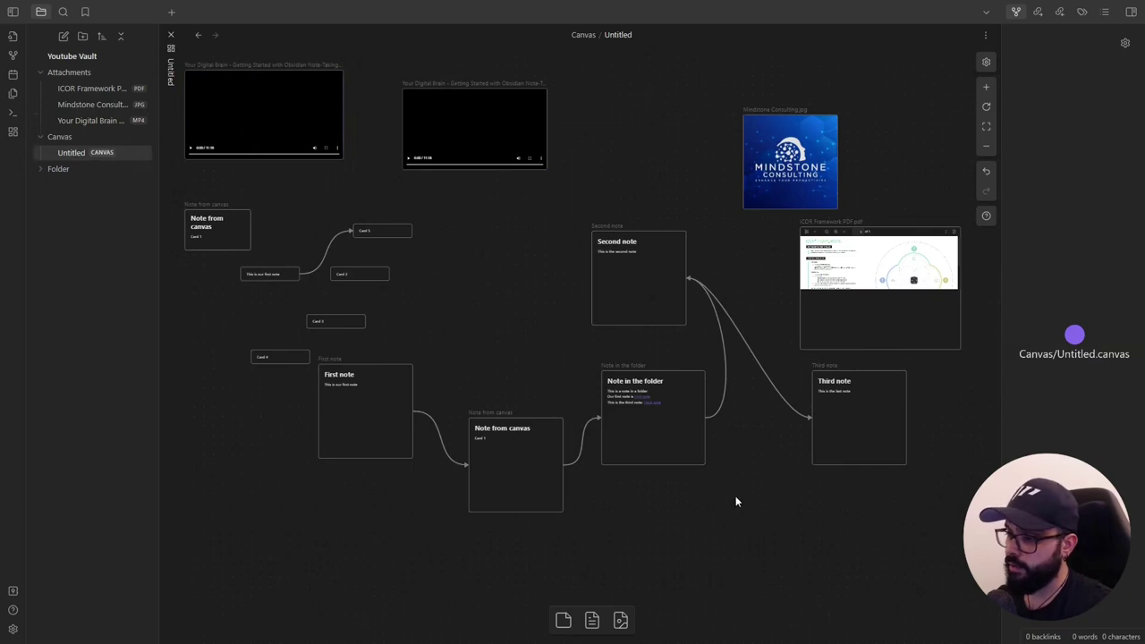
Paste the Your Digital Brain YouTube link as an embed, placed below Note in the folder and enlarged.
{"action": "key", "text": "ctrl+v"}
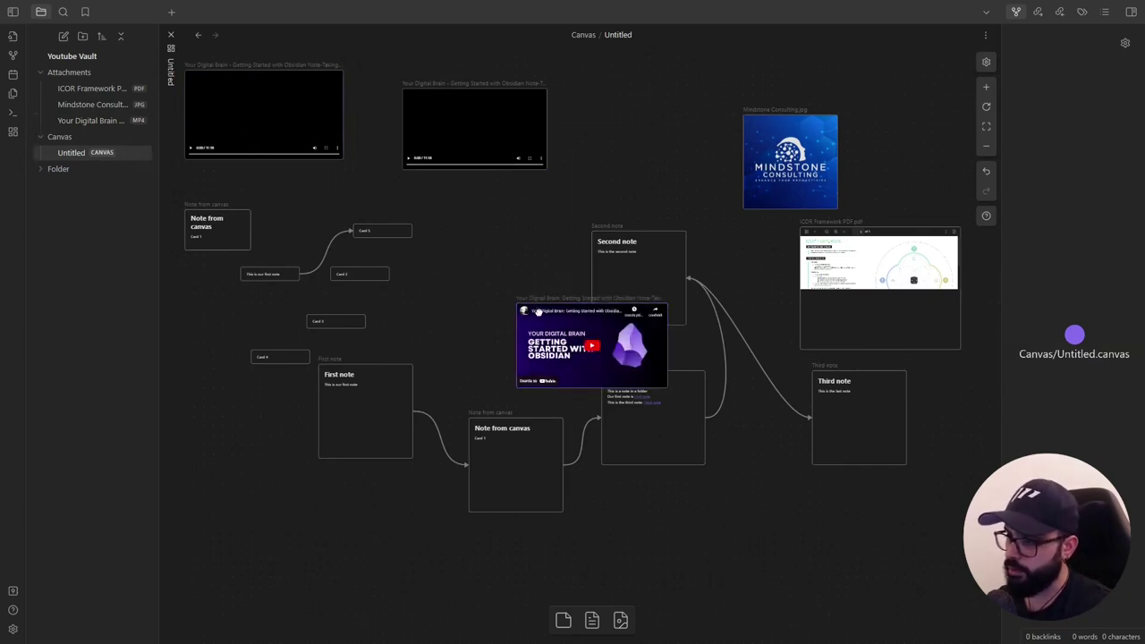
{"action": "left_click_drag", "start_coordinate": [541, 300], "coordinate": [692, 489]}
{"action": "left_click_drag", "start_coordinate": [816, 575], "coordinate": [892, 614]}
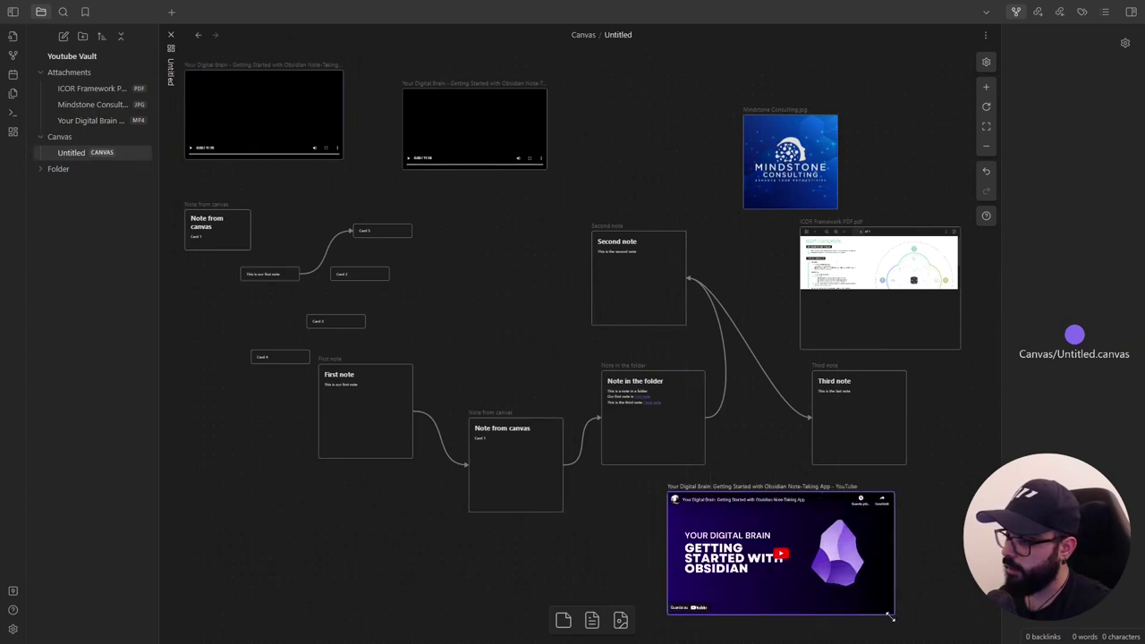
{"action": "left_click", "coordinate": [639, 501]}
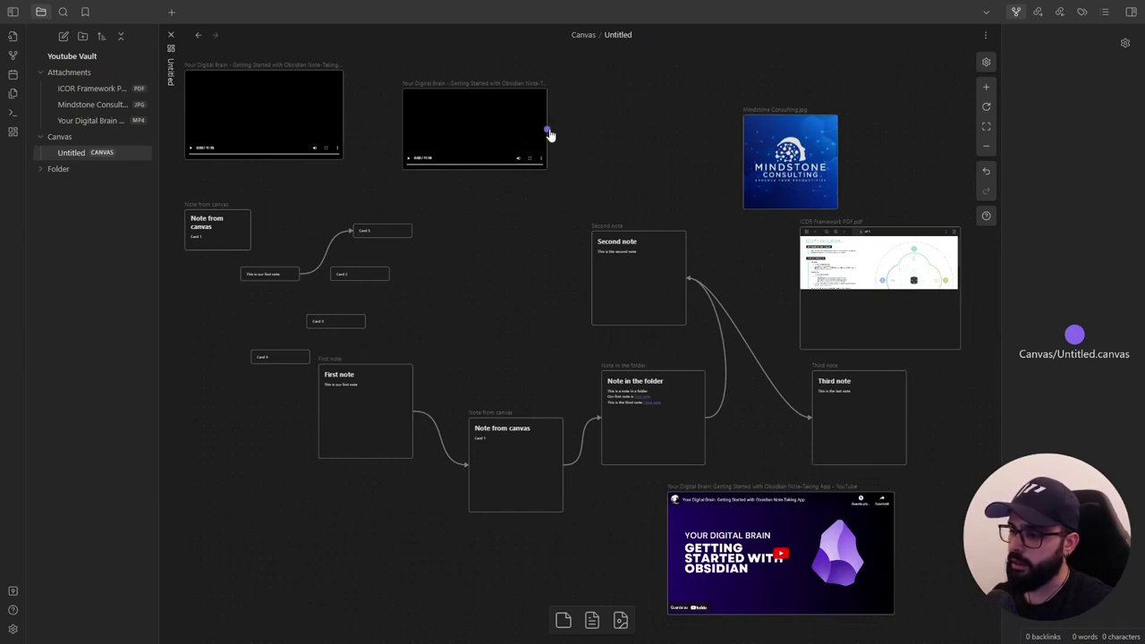
Draw an edge from the video card and give it the text label 'Label'.
{"action": "left_click_drag", "start_coordinate": [548, 132], "coordinate": [639, 228]}
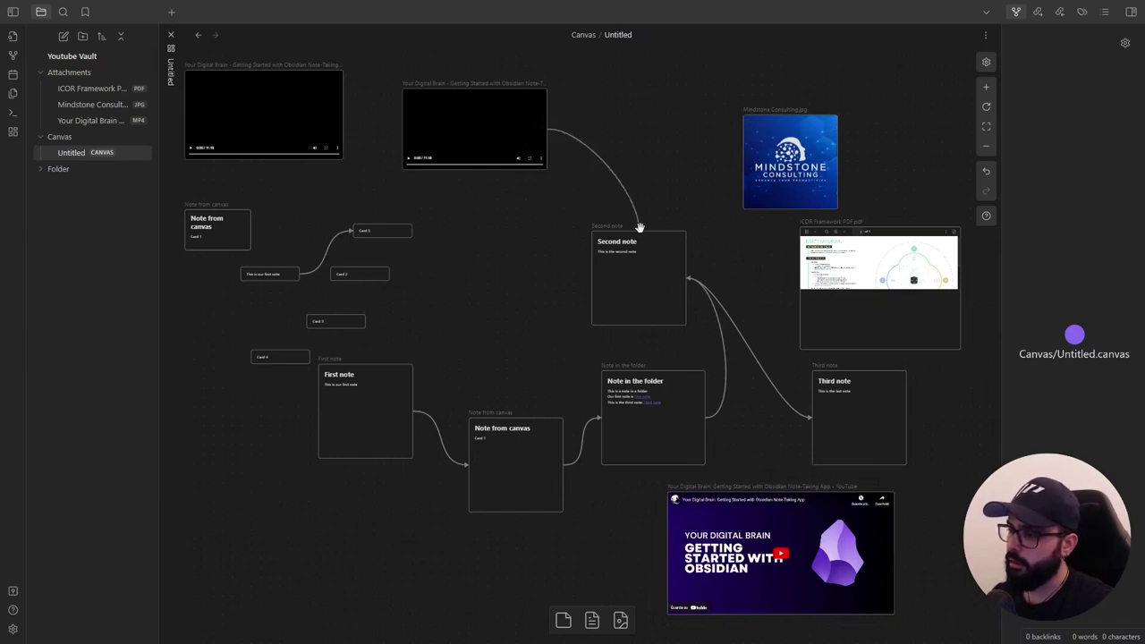
{"action": "double_click", "coordinate": [608, 168]}
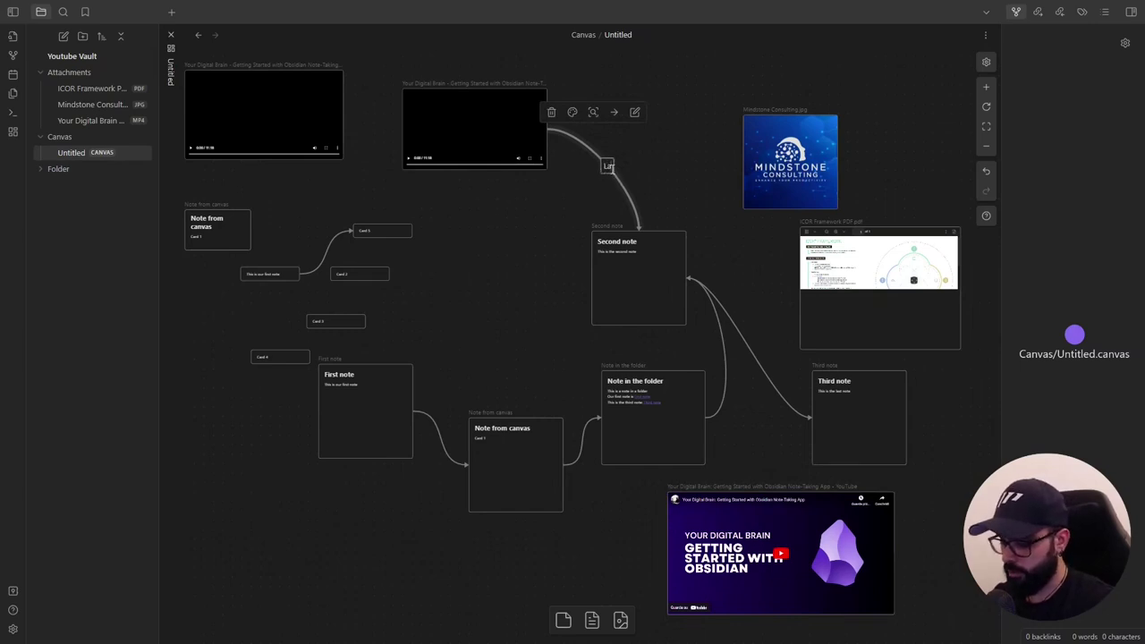
{"action": "type", "text": "Label"}
{"action": "left_click", "coordinate": [648, 166]}
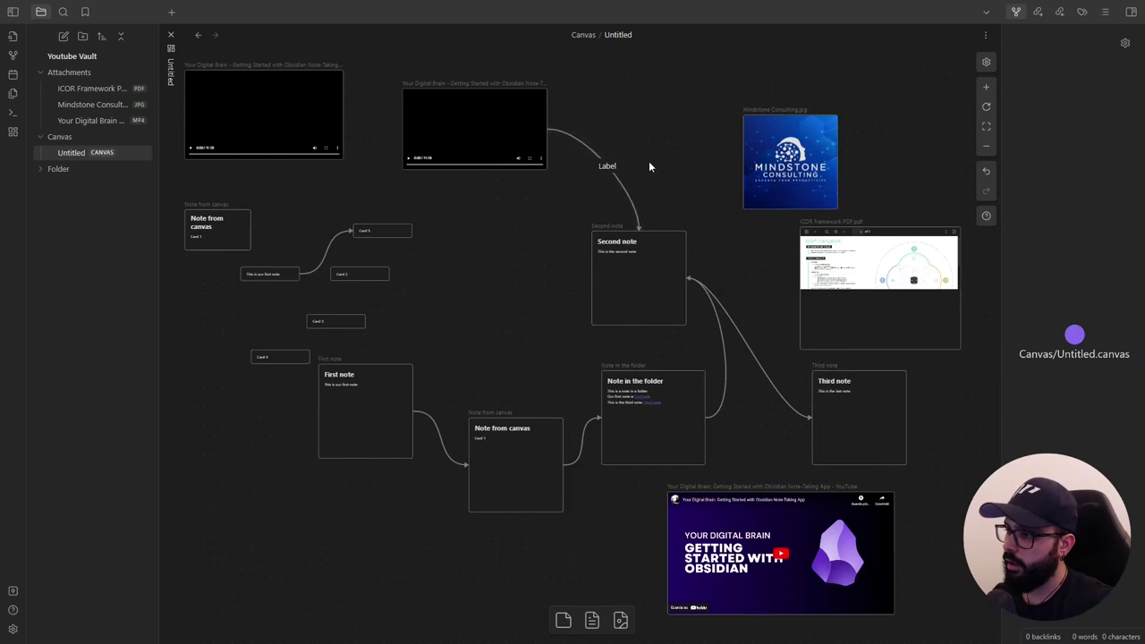
Colour the labelled arrow yellow and reattach its end to the Mindstone Consulting image.
{"action": "left_click", "coordinate": [630, 193]}
{"action": "left_click", "coordinate": [562, 117]}
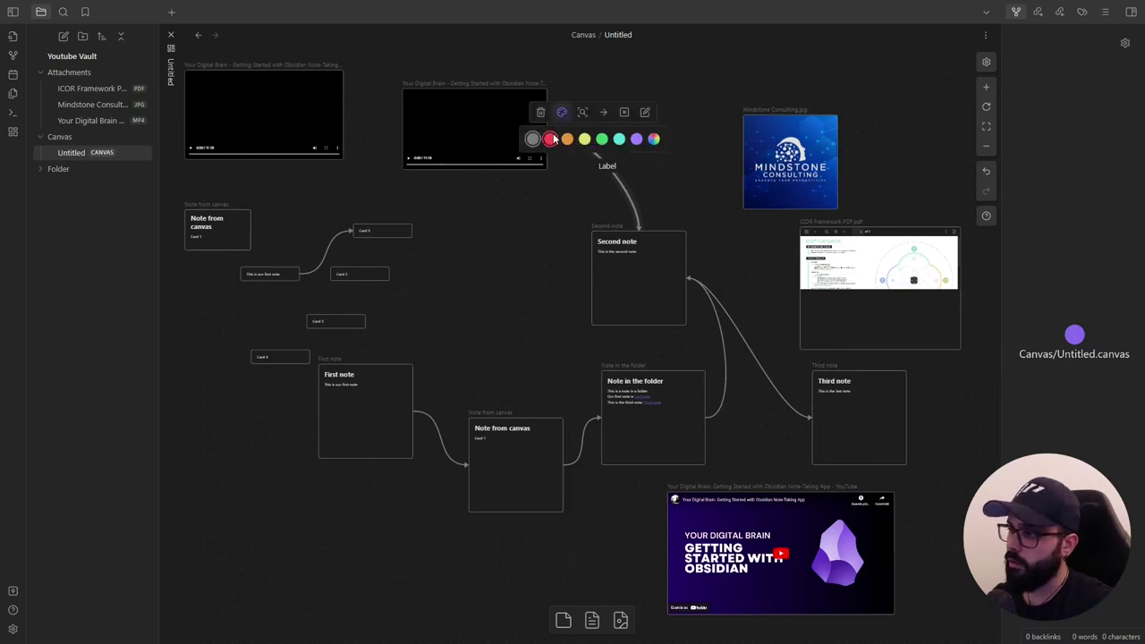
{"action": "left_click", "coordinate": [575, 135]}
{"action": "left_click", "coordinate": [561, 113]}
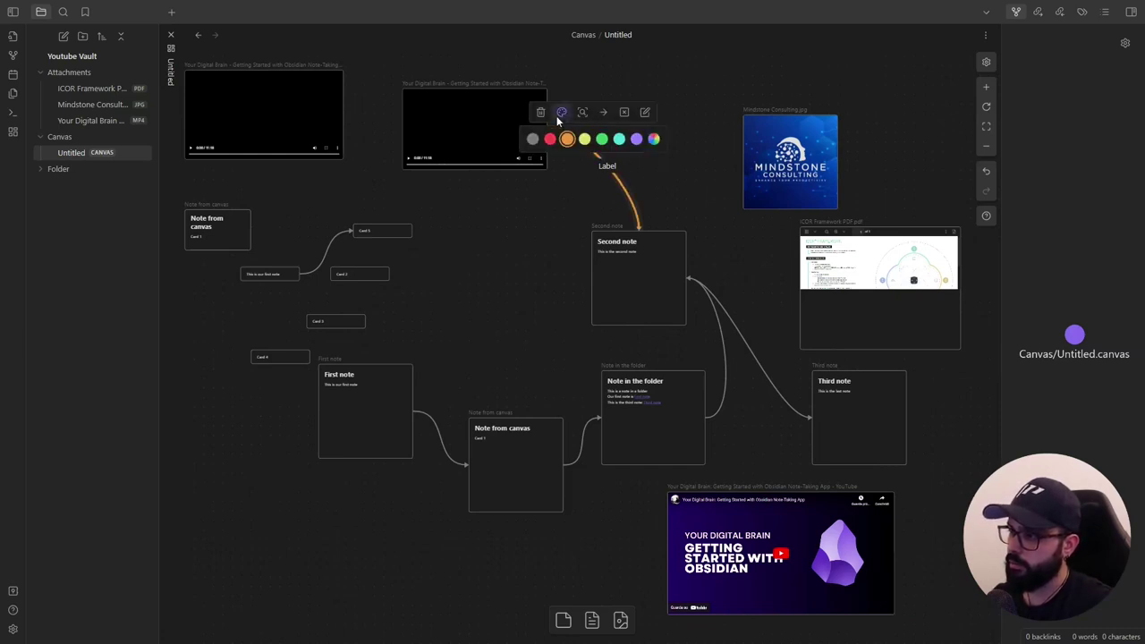
{"action": "left_click", "coordinate": [587, 140]}
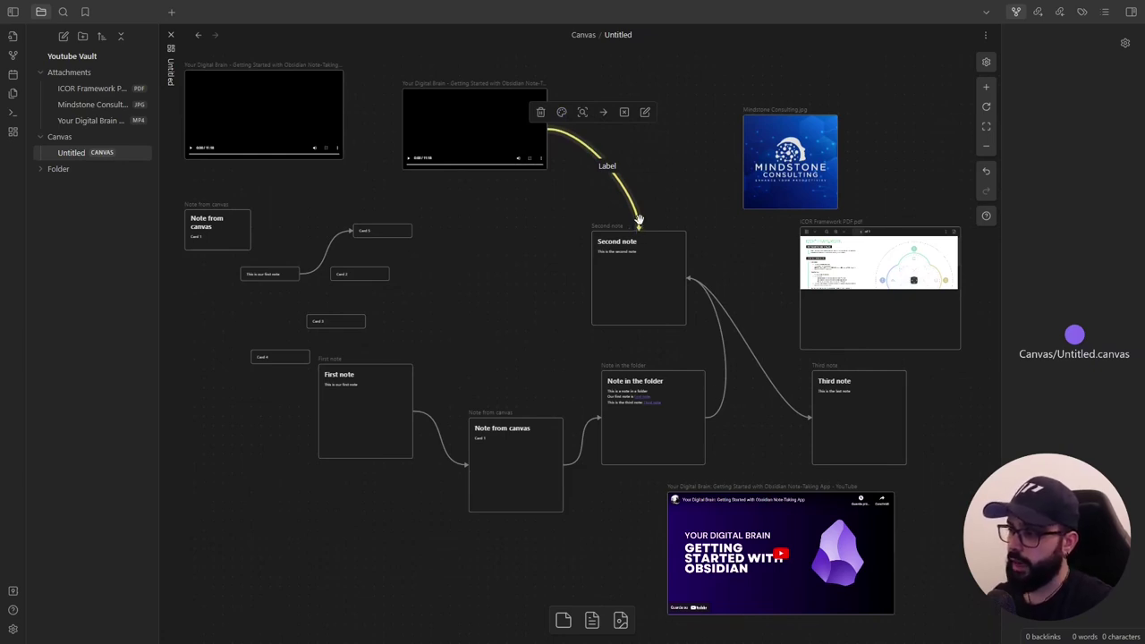
{"action": "left_click_drag", "start_coordinate": [636, 219], "coordinate": [748, 156]}
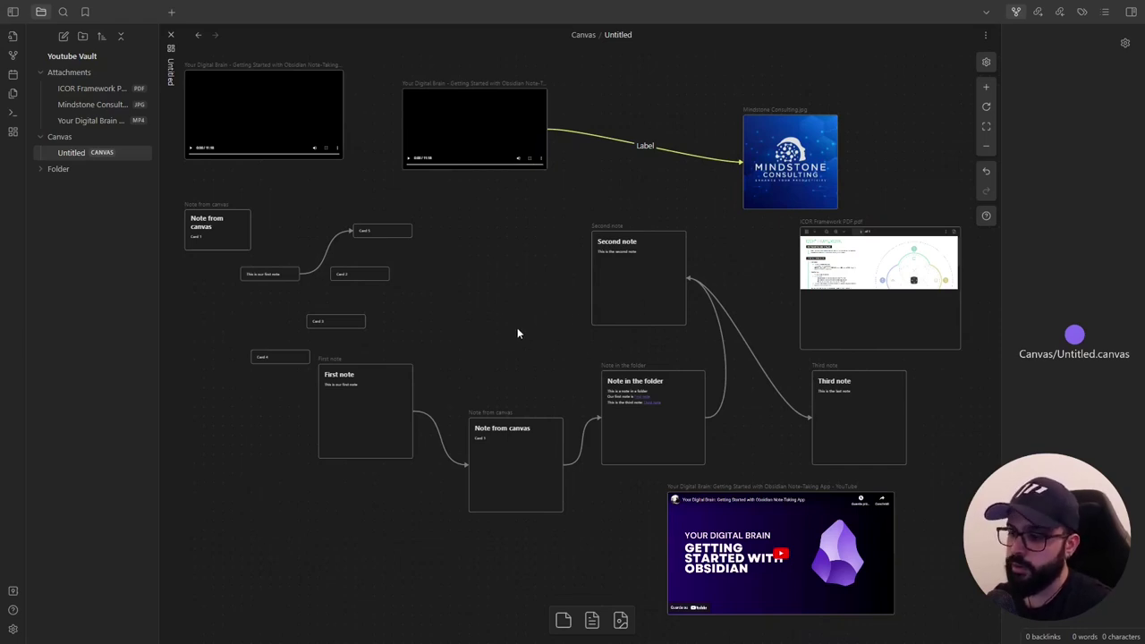
{"action": "scroll", "coordinate": [538, 297], "scroll_direction": "down", "scroll_amount": 3}
{"action": "scroll", "coordinate": [538, 297], "scroll_direction": "up", "scroll_amount": 5}
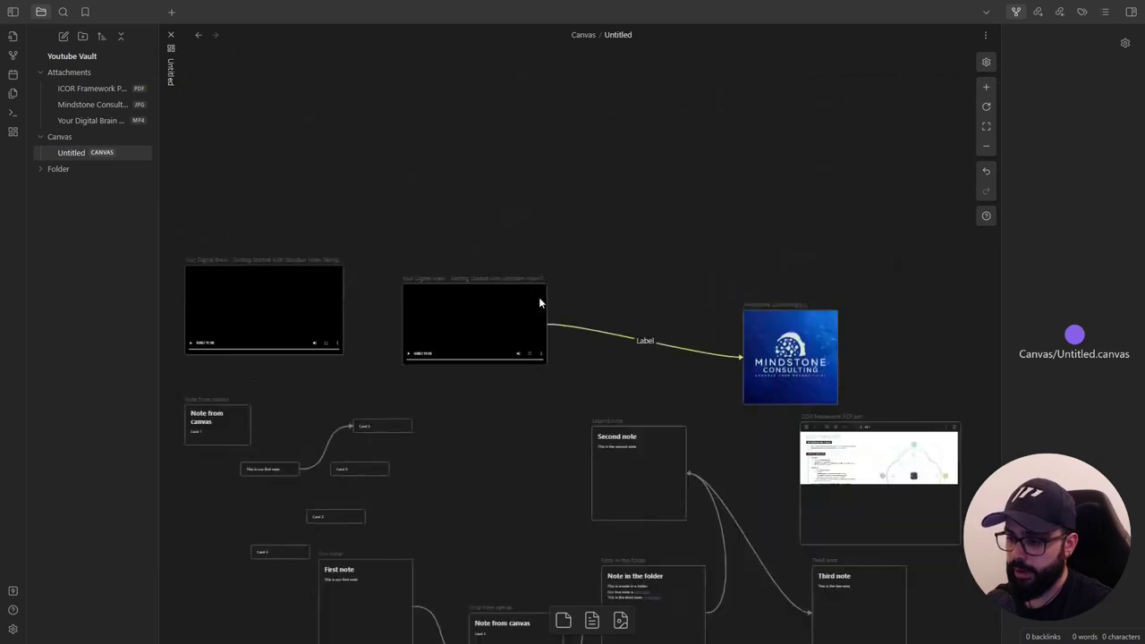
{"action": "scroll", "coordinate": [538, 297], "scroll_direction": "down", "scroll_amount": 3}
{"action": "scroll", "coordinate": [538, 297], "scroll_direction": "up", "scroll_amount": 2}
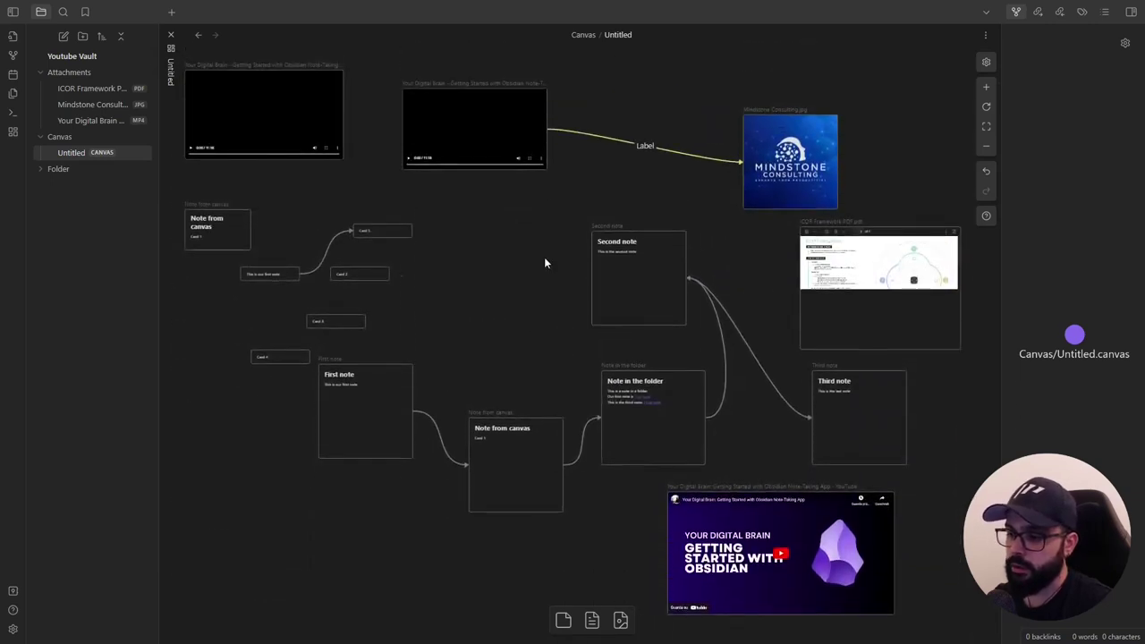
{"action": "scroll", "coordinate": [557, 247], "scroll_direction": "right", "scroll_amount": 5}
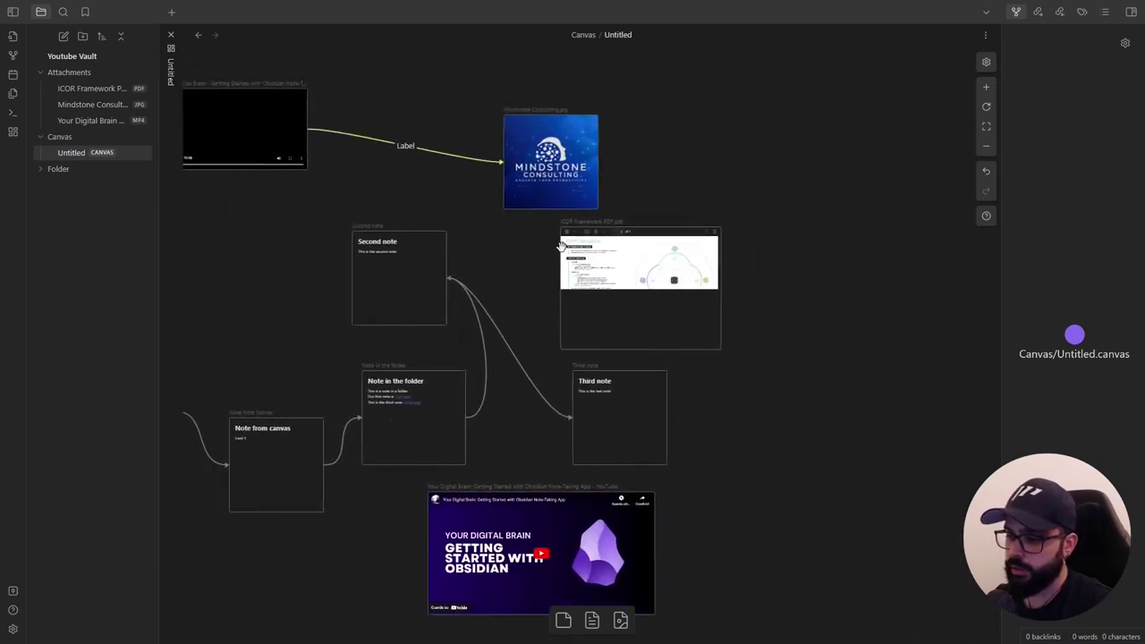
{"action": "scroll", "coordinate": [574, 251], "scroll_direction": "left", "scroll_amount": 7}
{"action": "scroll", "coordinate": [574, 251], "scroll_direction": "right", "scroll_amount": 6}
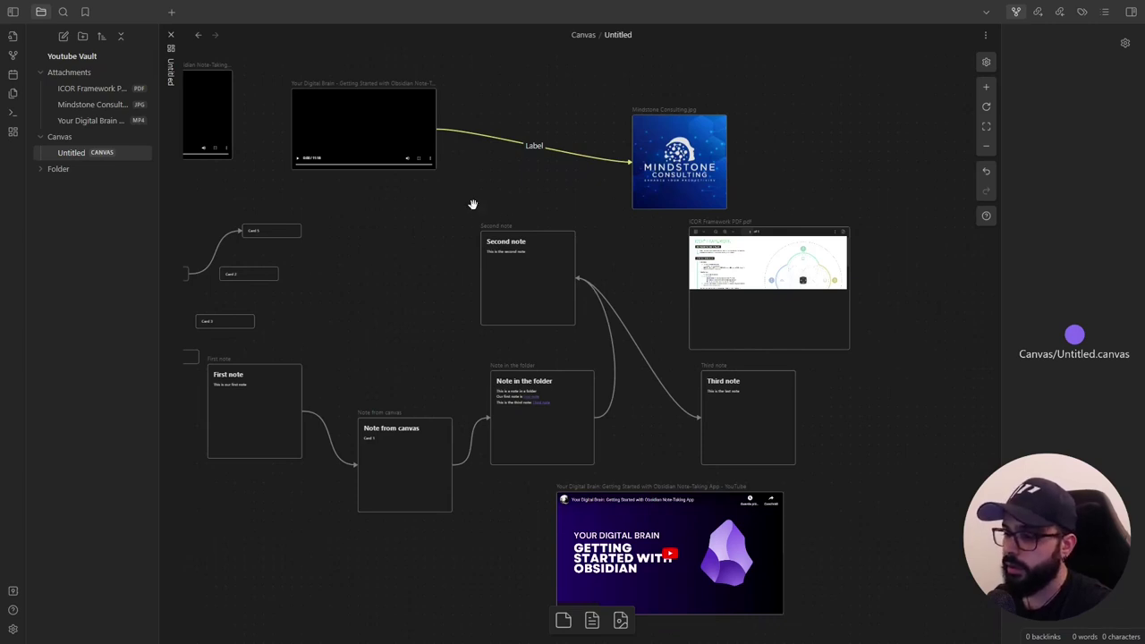
{"action": "scroll", "coordinate": [473, 204], "scroll_direction": "up", "scroll_amount": 3}
{"action": "scroll", "coordinate": [472, 205], "scroll_direction": "down", "scroll_amount": 5}
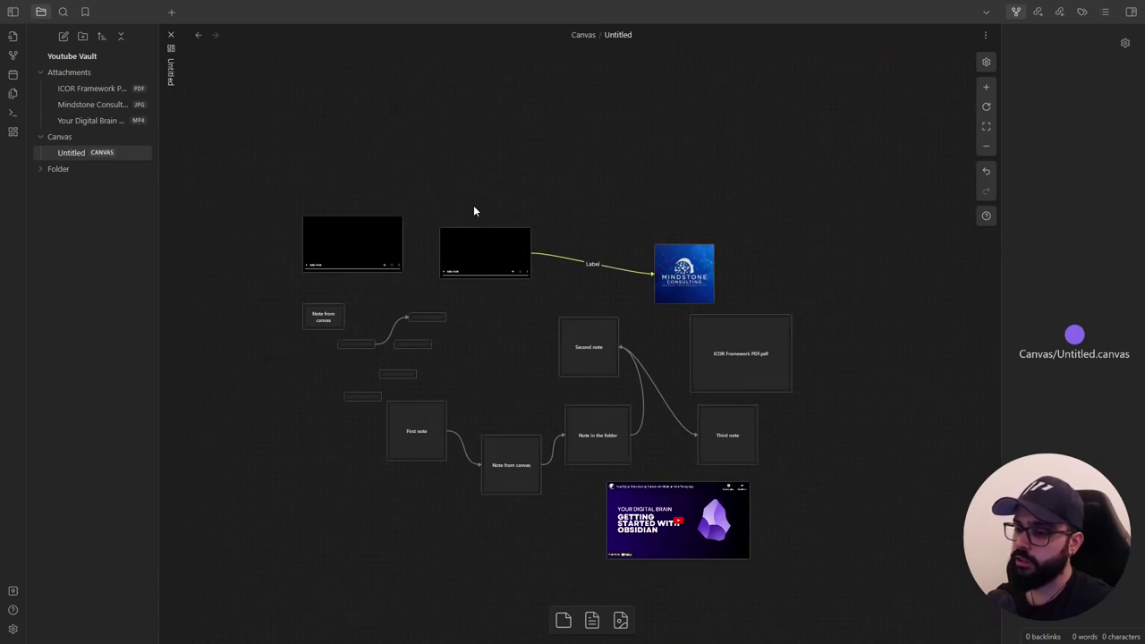
{"action": "scroll", "coordinate": [473, 205], "scroll_direction": "up", "scroll_amount": 3}
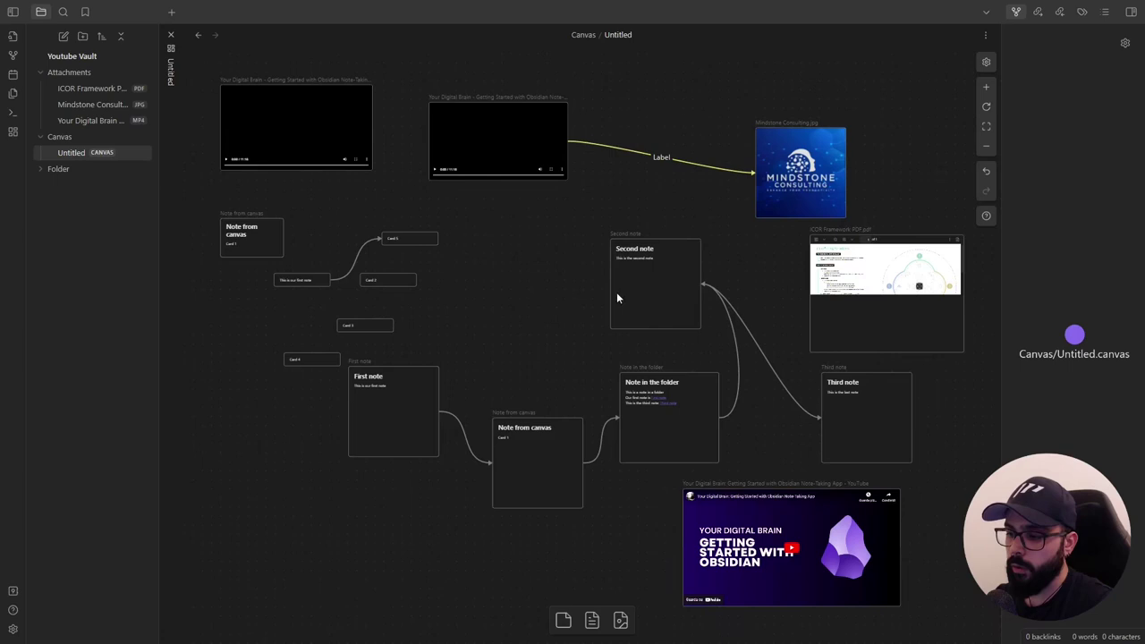
{"action": "double_click", "coordinate": [513, 145]}
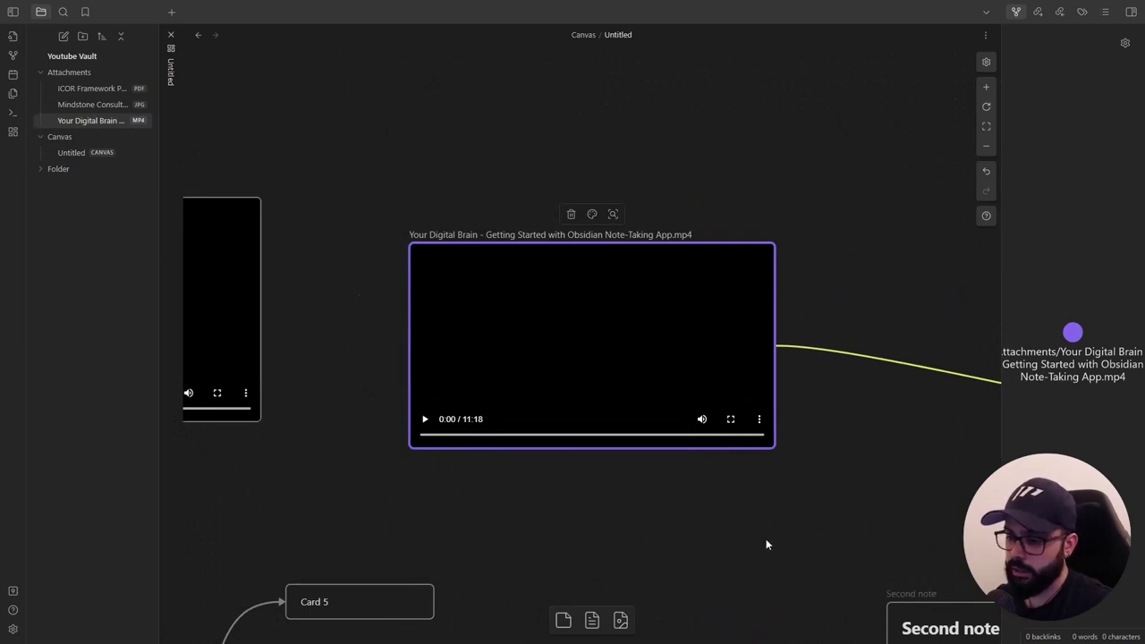
{"action": "left_click_drag", "start_coordinate": [765, 544], "coordinate": [528, 303]}
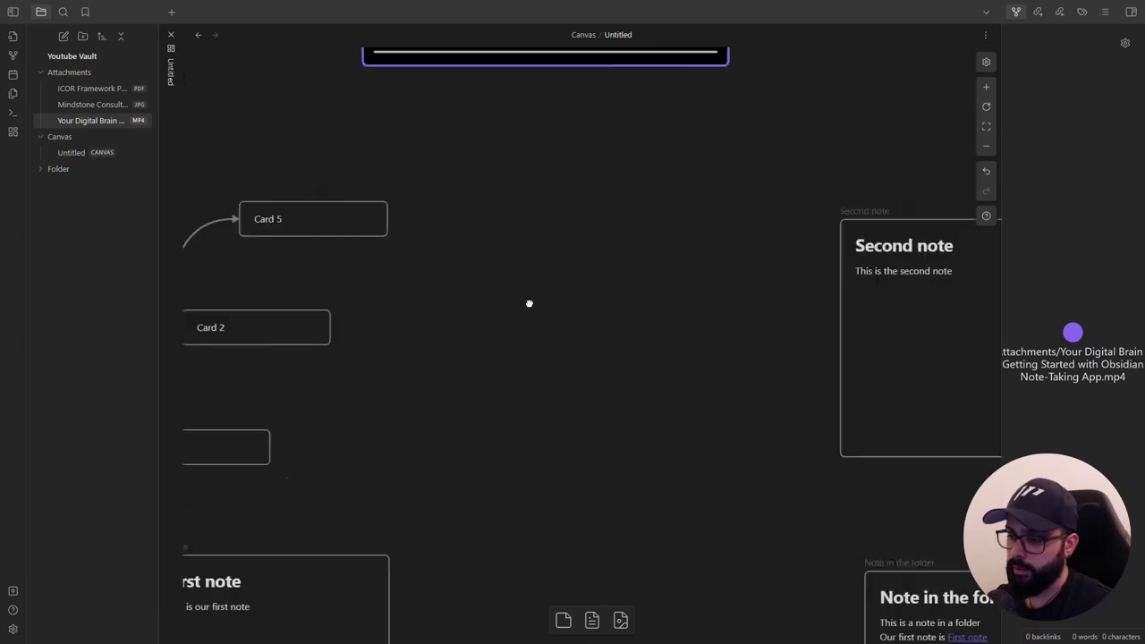
{"action": "left_click_drag", "start_coordinate": [587, 332], "coordinate": [702, 642]}
{"action": "key", "text": "shift+1"}
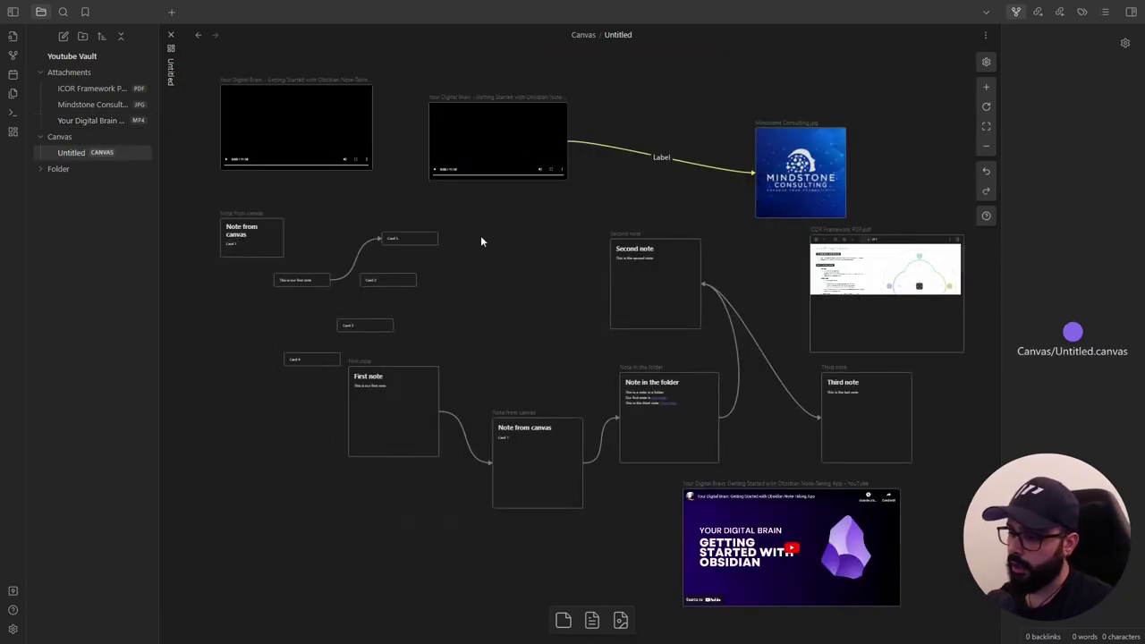
Group Card 5, Card 2, Card 3 and First note into a new group named 'Group 1'.
{"action": "left_click_drag", "start_coordinate": [480, 237], "coordinate": [388, 403]}
{"action": "left_click", "coordinate": [429, 211]}
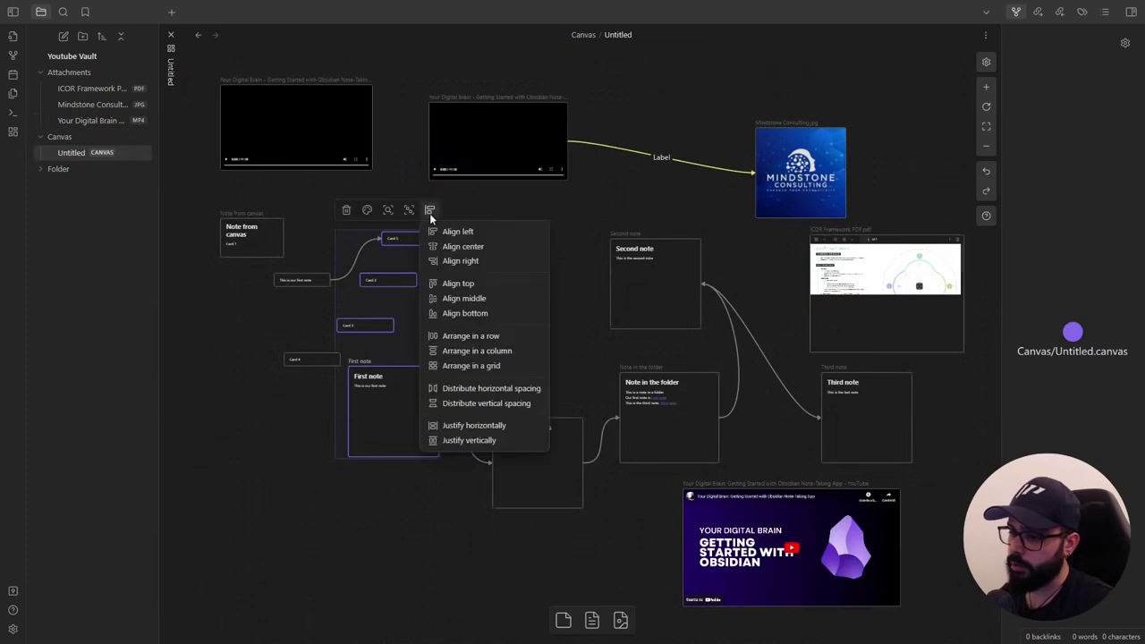
{"action": "left_click", "coordinate": [408, 211]}
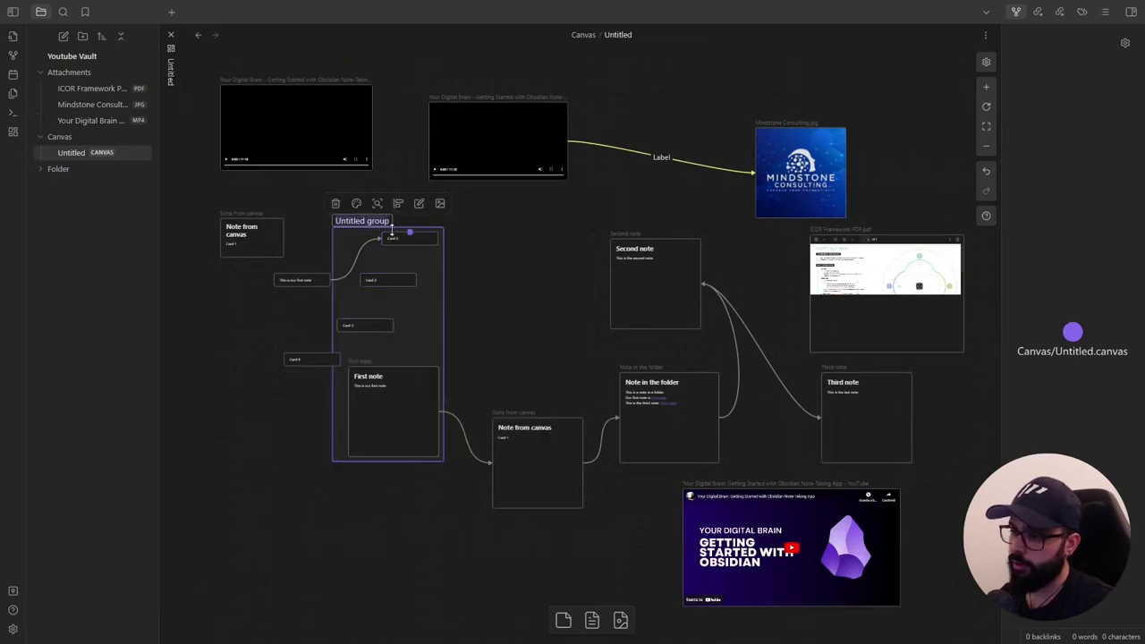
{"action": "type", "text": "GH"}
{"action": "key", "text": "BackSpace"}
{"action": "key", "text": "BackSpace"}
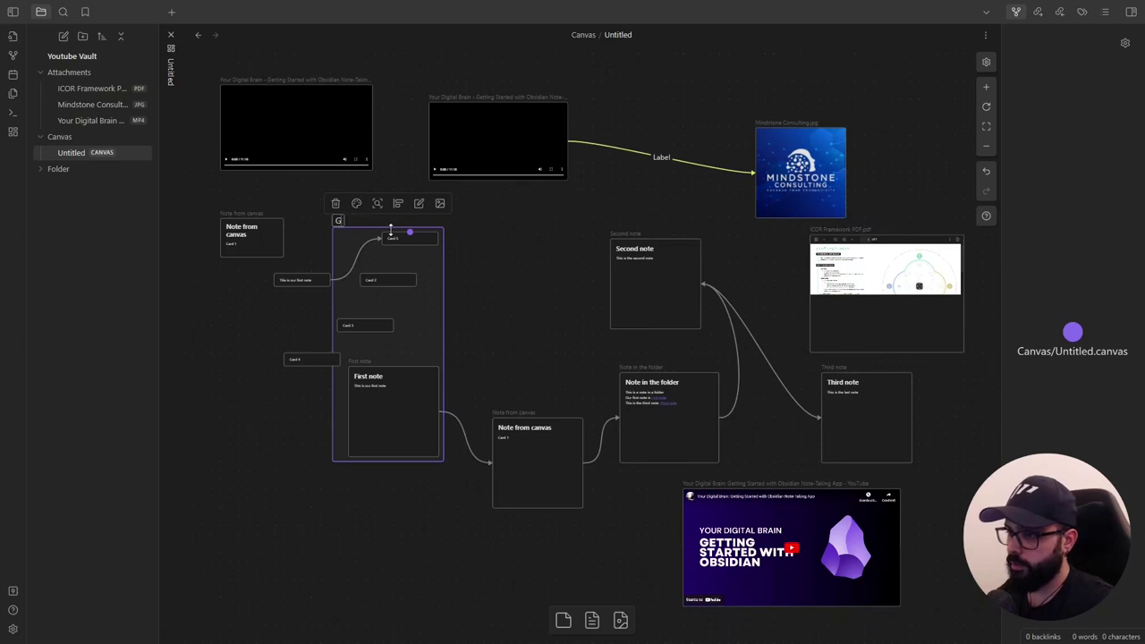
{"action": "type", "text": "Group 1"}
{"action": "left_click", "coordinate": [516, 239]}
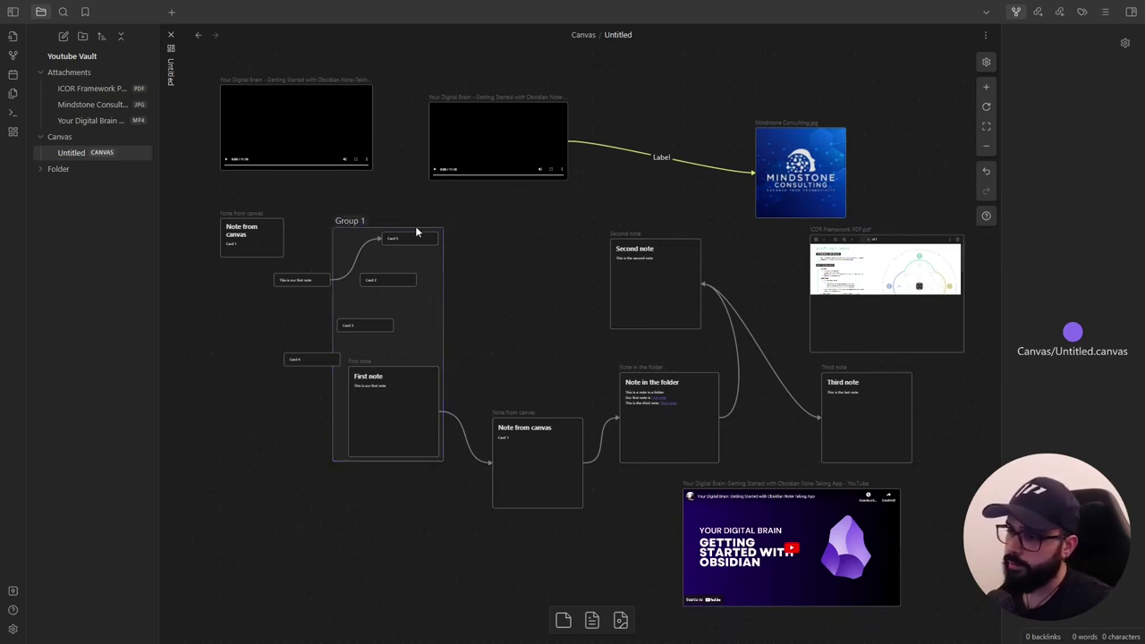
Shift Group 1 left, move Card 2 out of it and put Card 4 in.
{"action": "scroll", "coordinate": [406, 214], "scroll_direction": "down", "scroll_amount": 3}
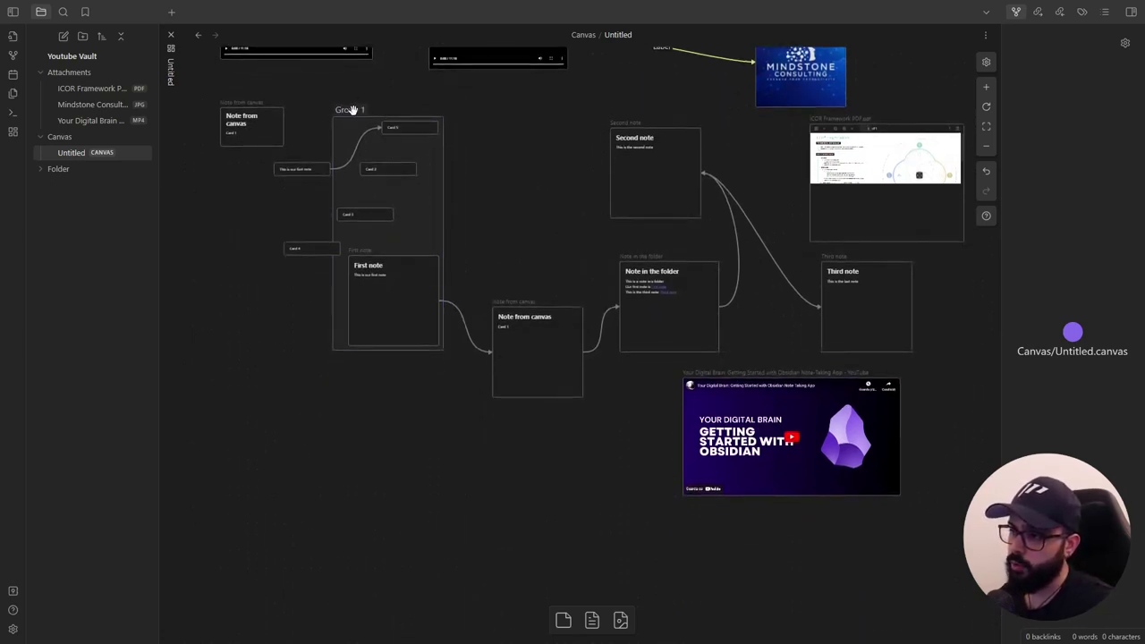
{"action": "left_click_drag", "start_coordinate": [353, 109], "coordinate": [255, 197]}
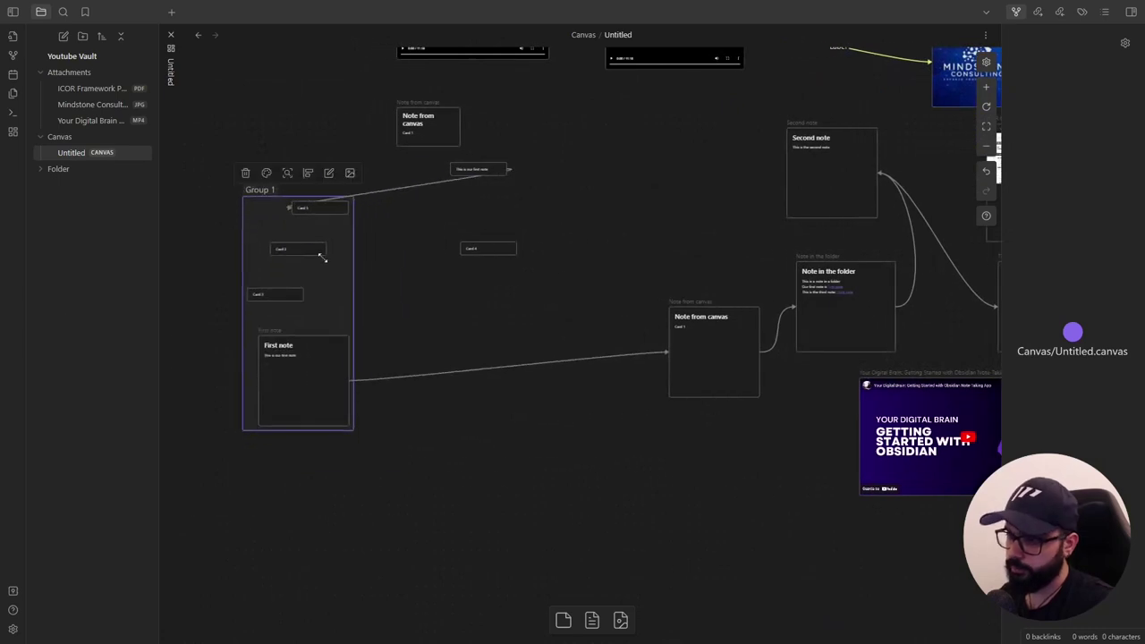
{"action": "left_click", "coordinate": [307, 249]}
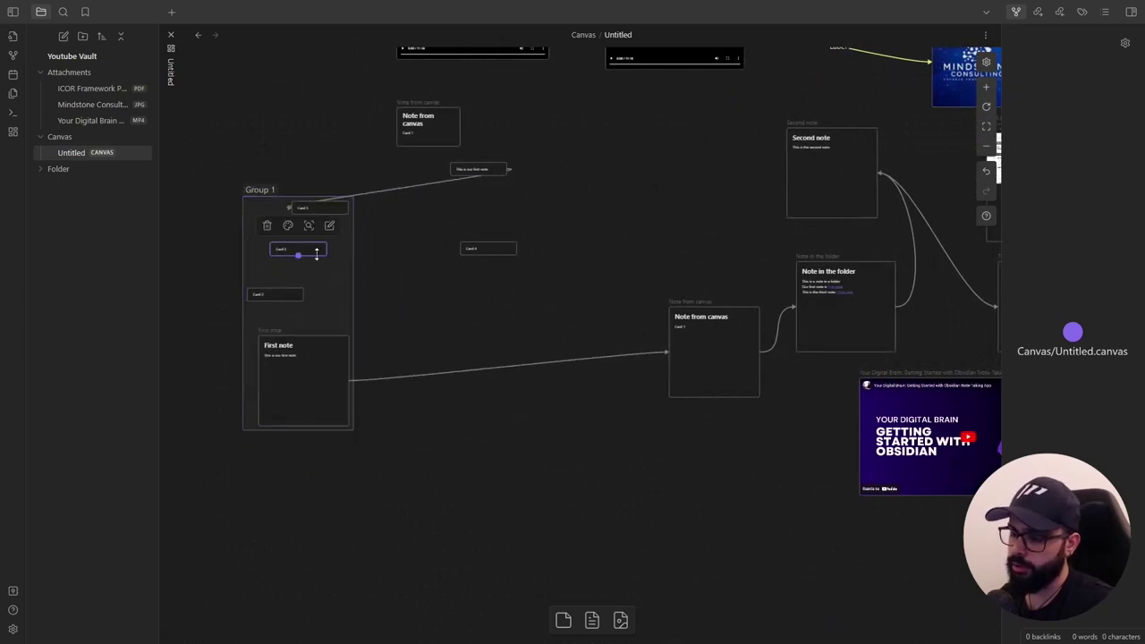
{"action": "left_click_drag", "start_coordinate": [311, 248], "coordinate": [440, 300]}
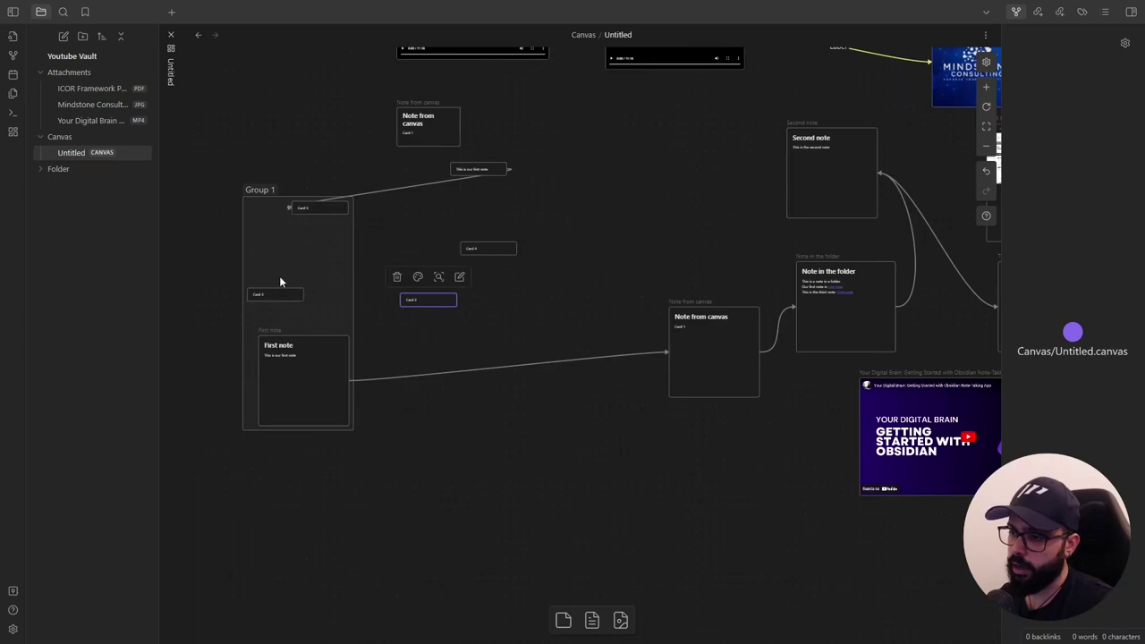
{"action": "left_click_drag", "start_coordinate": [477, 249], "coordinate": [275, 242]}
Nudge Group 1 up-left and make it red, with Card 4 green and Card 3 teal.
{"action": "left_click_drag", "start_coordinate": [249, 188], "coordinate": [240, 132]}
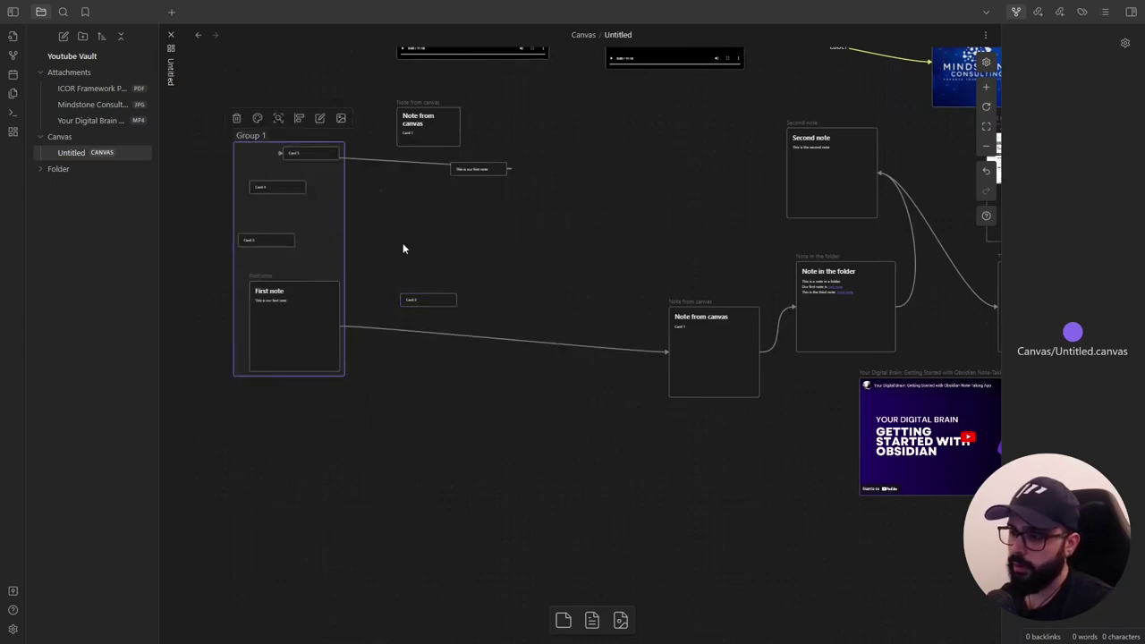
{"action": "left_click", "coordinate": [258, 118]}
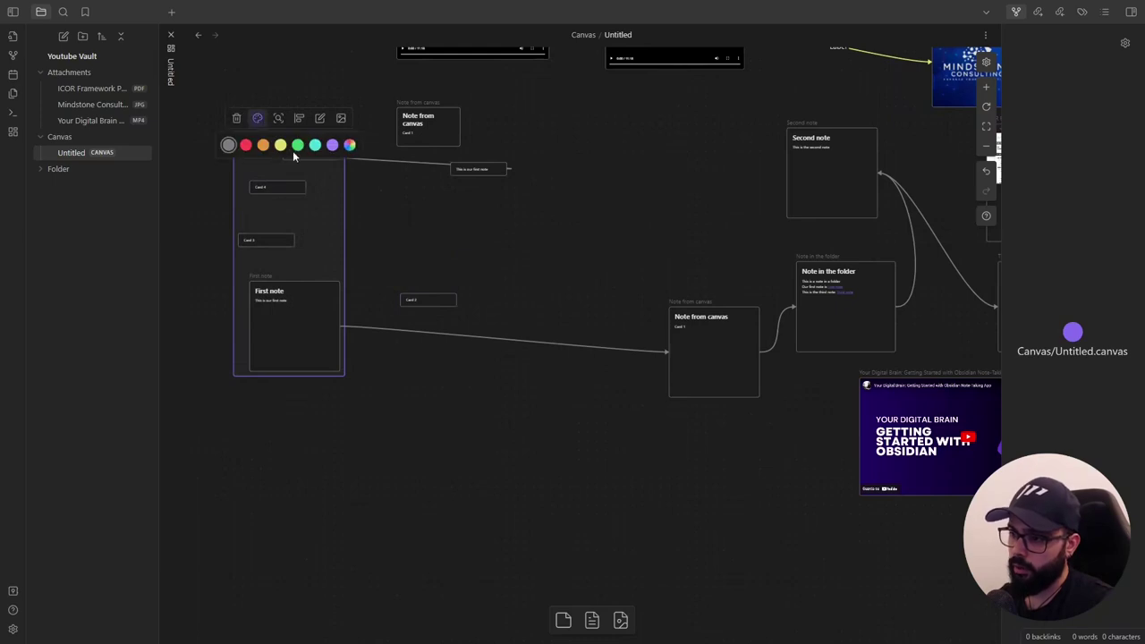
{"action": "left_click", "coordinate": [246, 145]}
{"action": "left_click", "coordinate": [289, 187]}
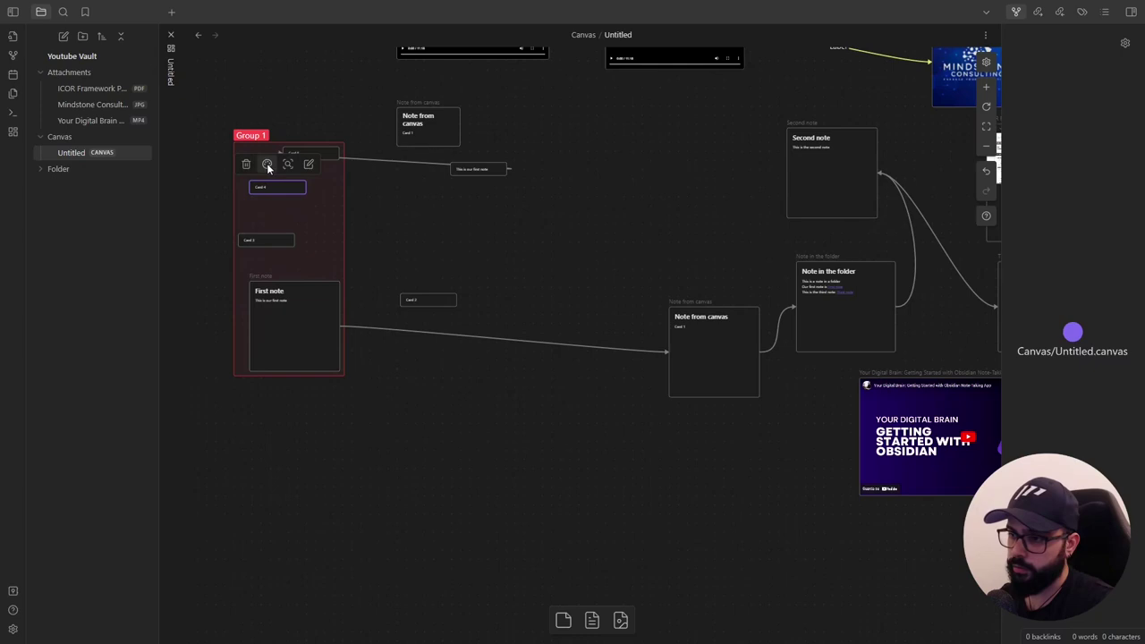
{"action": "left_click", "coordinate": [266, 165]}
{"action": "left_click", "coordinate": [288, 189]}
{"action": "left_click", "coordinate": [269, 239]}
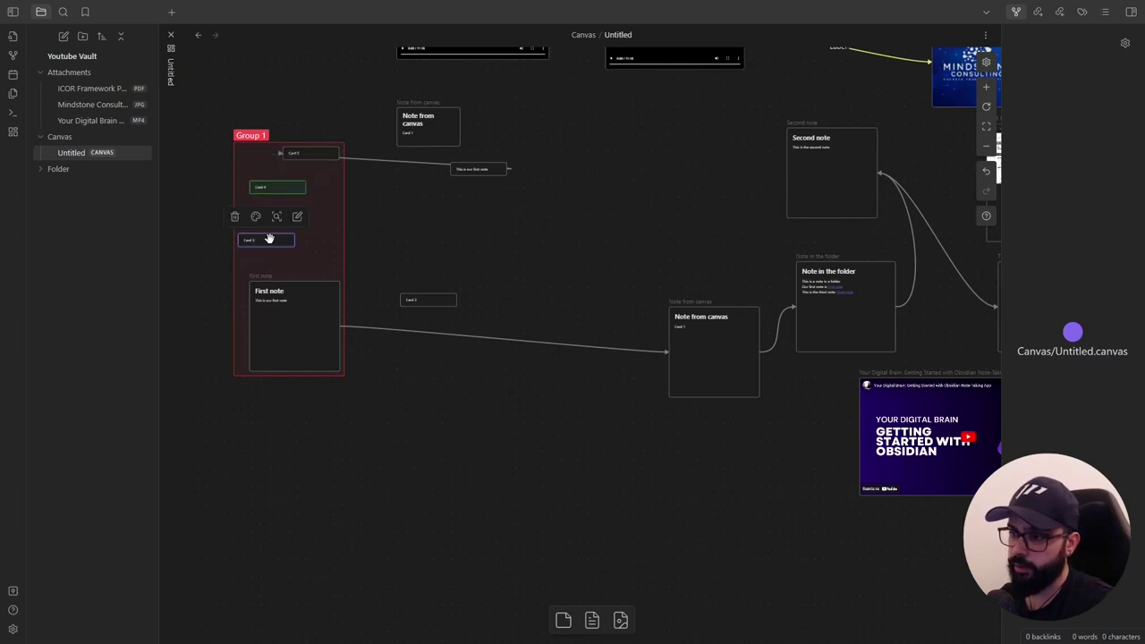
{"action": "left_click", "coordinate": [254, 217]}
{"action": "left_click", "coordinate": [291, 243]}
{"action": "left_click", "coordinate": [399, 369]}
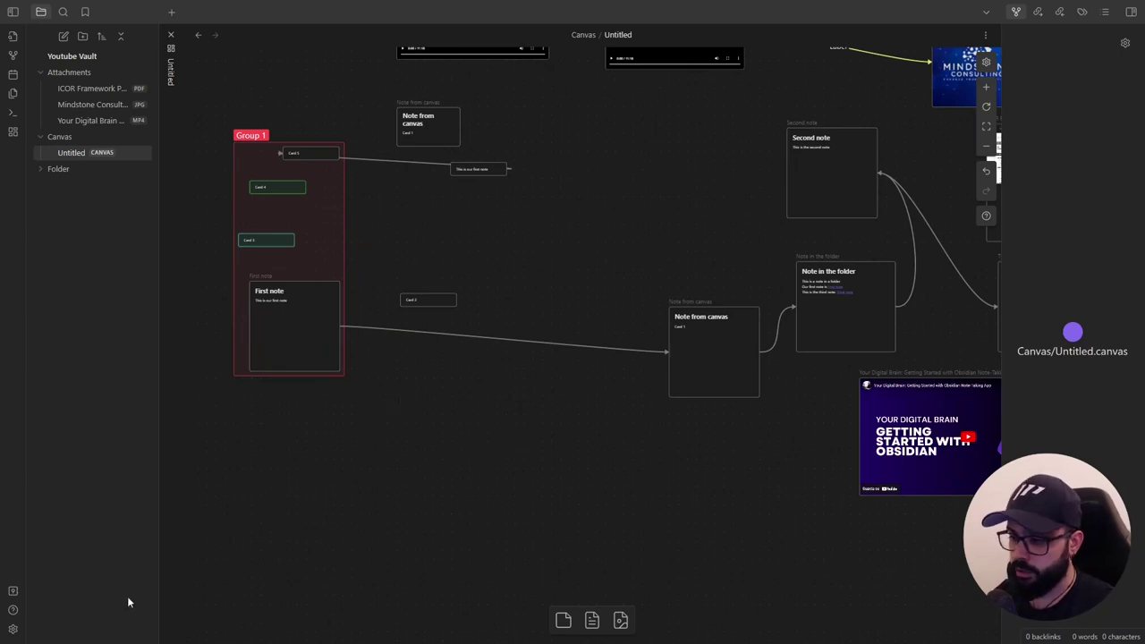
Turn off restricted mode in the Community plugins settings to allow community plugins.
{"action": "left_click", "coordinate": [14, 629]}
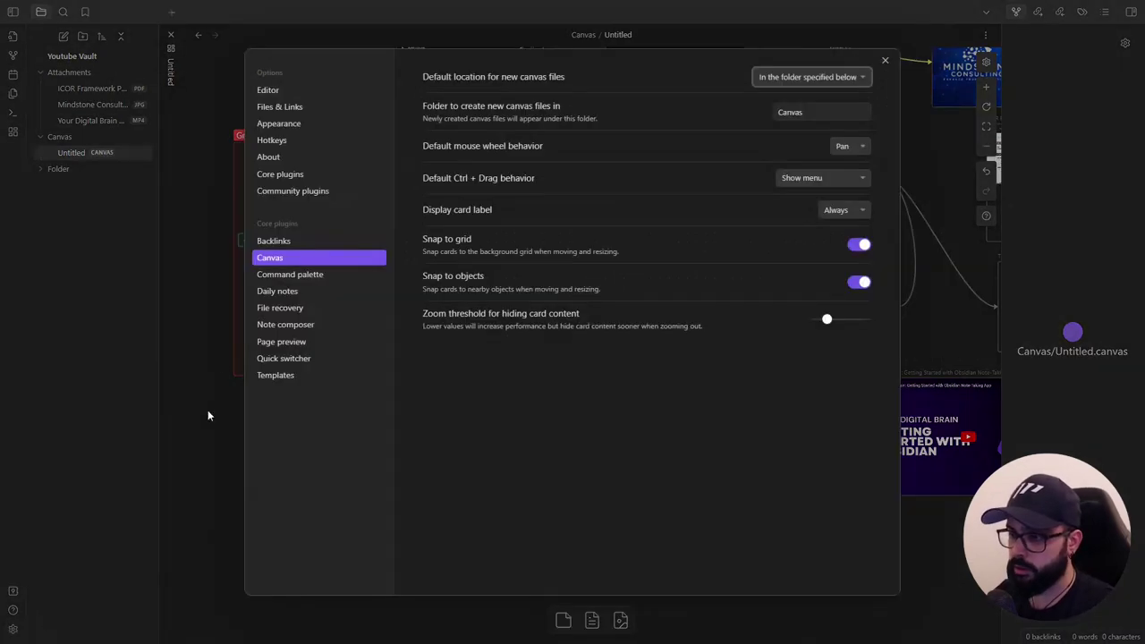
{"action": "left_click", "coordinate": [295, 193]}
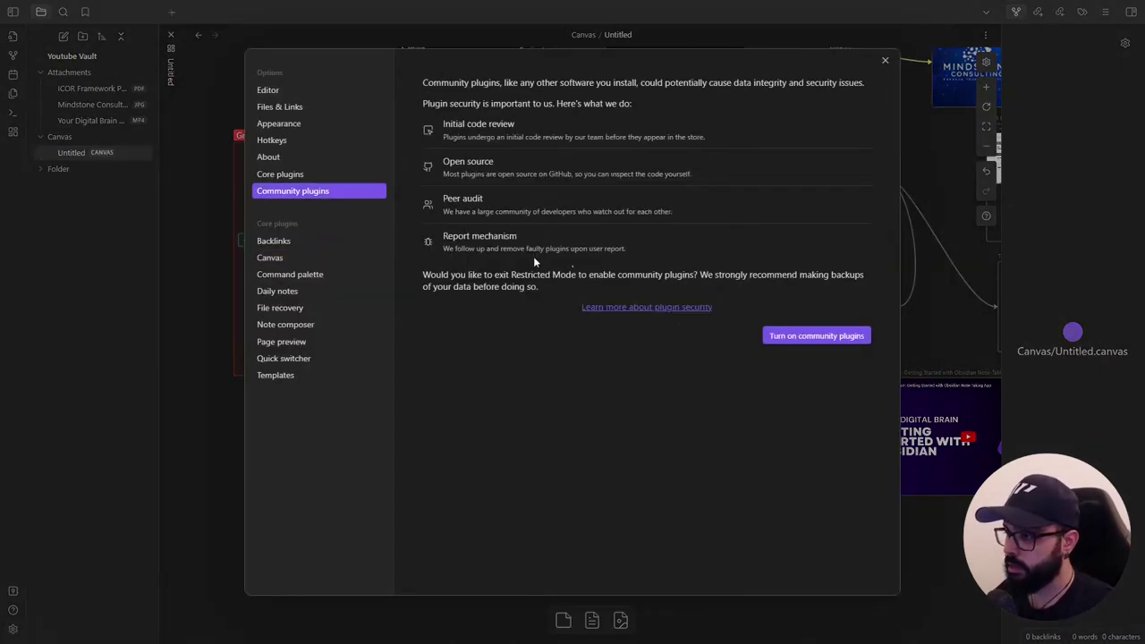
{"action": "left_click", "coordinate": [817, 339]}
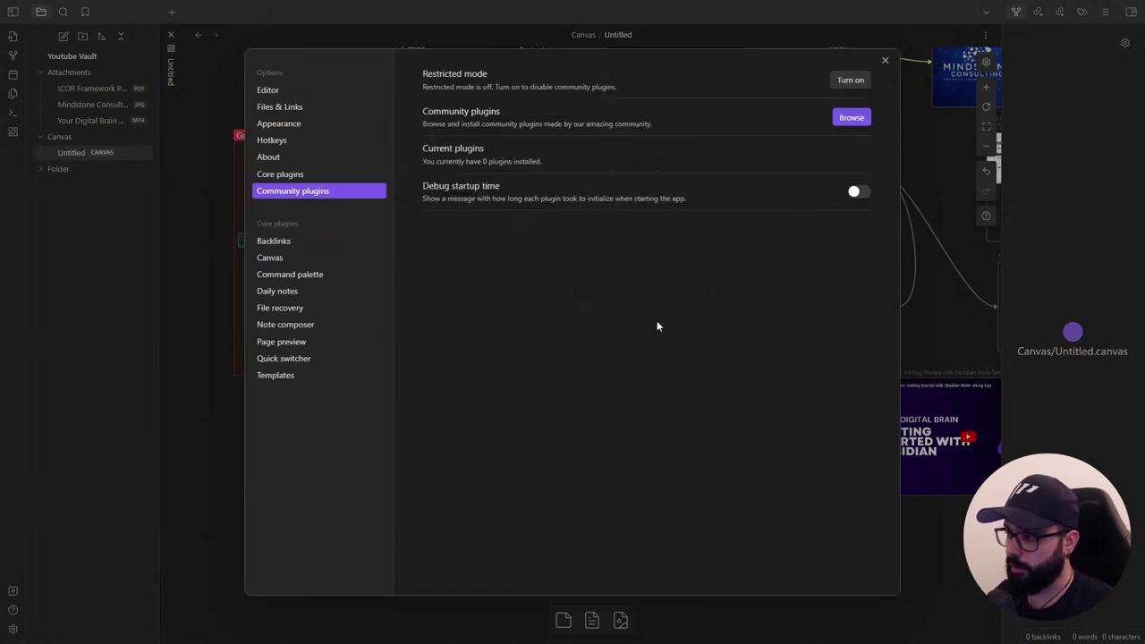
Search community plugins for 'Canvas', then install and enable Canvas Mindmap.
{"action": "left_click", "coordinate": [854, 117]}
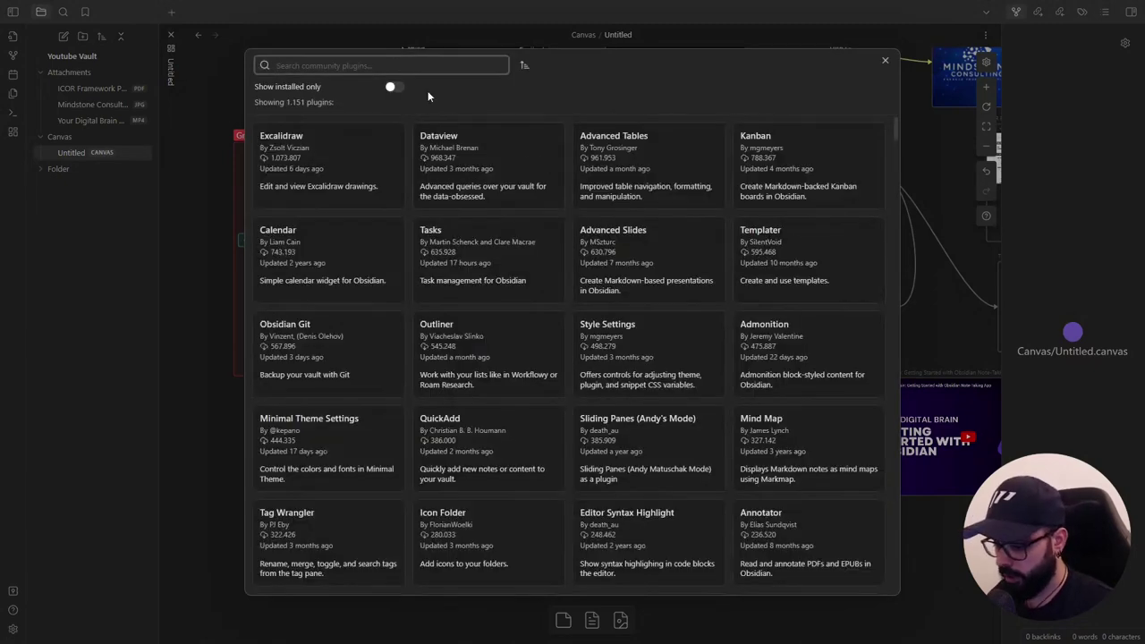
{"action": "type", "text": "Canvas"}
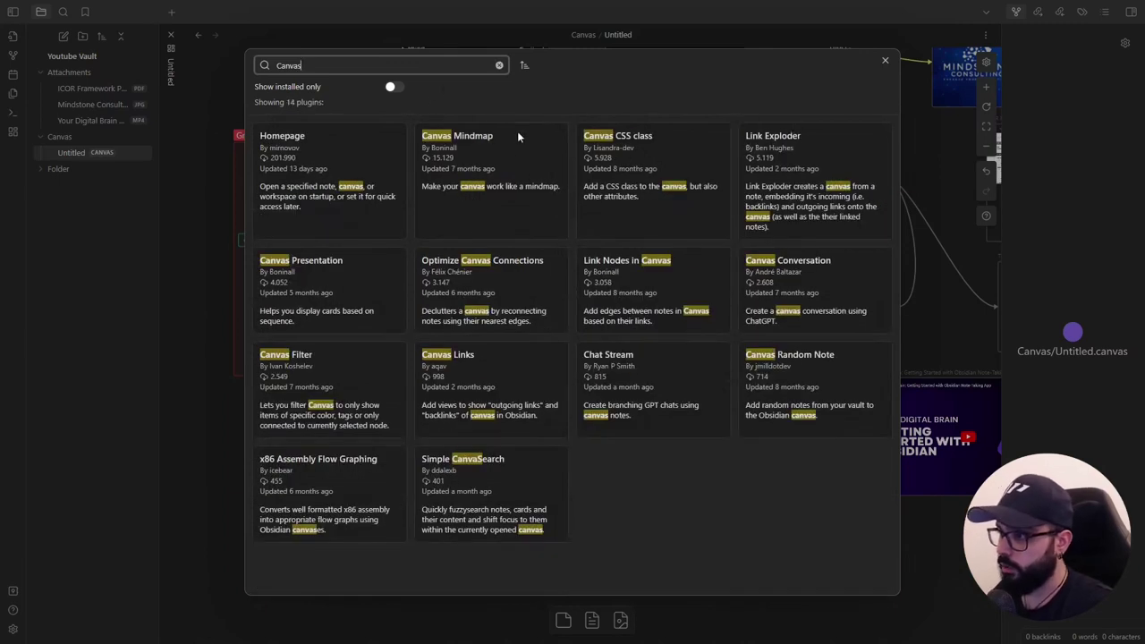
{"action": "left_click", "coordinate": [514, 141]}
{"action": "left_click", "coordinate": [468, 225]}
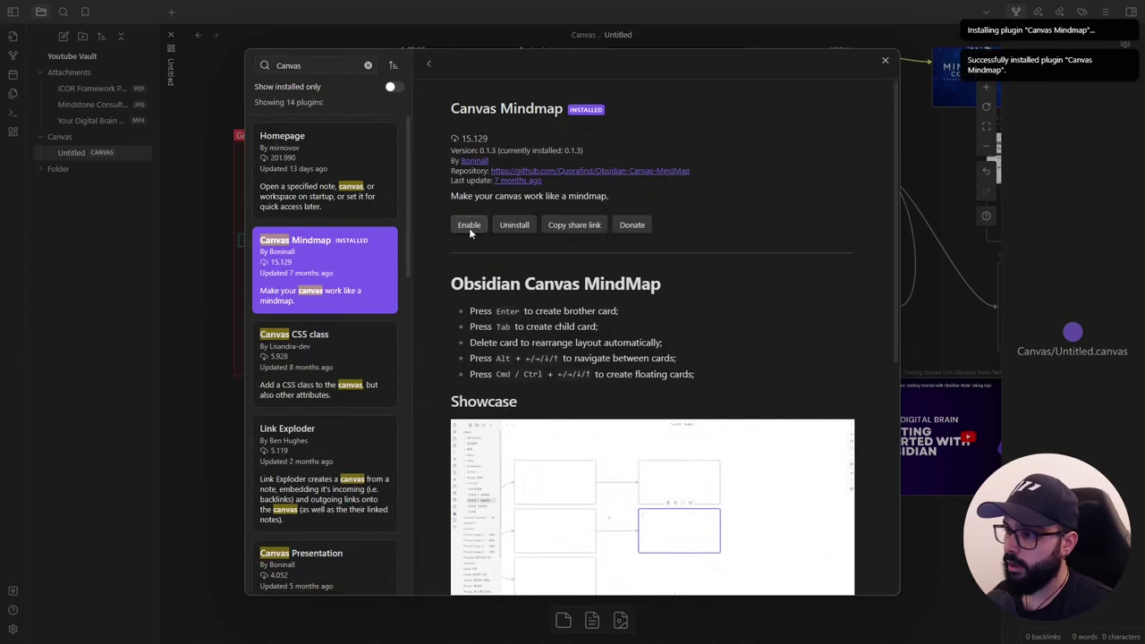
{"action": "left_click", "coordinate": [469, 225]}
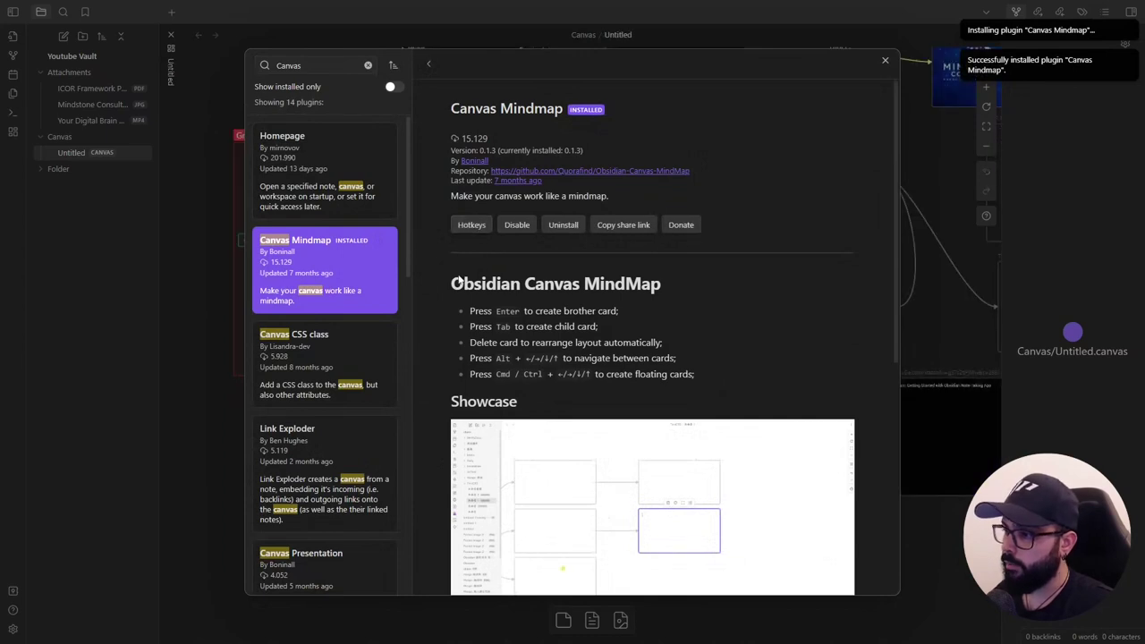
Search 'canva link', then install and enable the Canvas Links plugin.
{"action": "double_click", "coordinate": [315, 64]}
{"action": "type", "text": "canva link"}
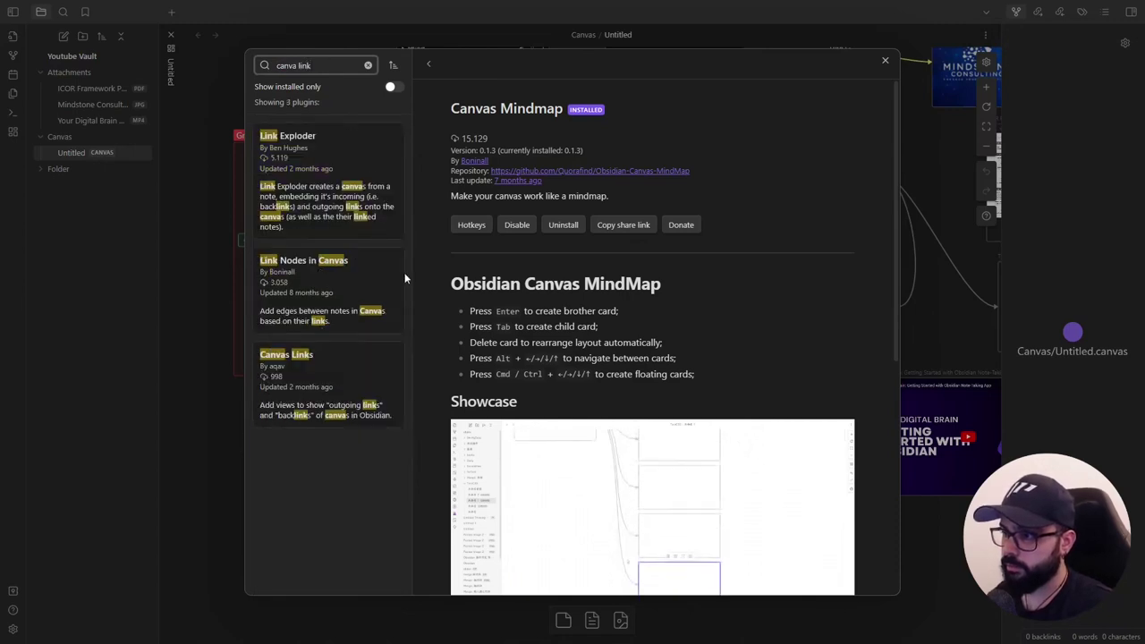
{"action": "left_click", "coordinate": [319, 395]}
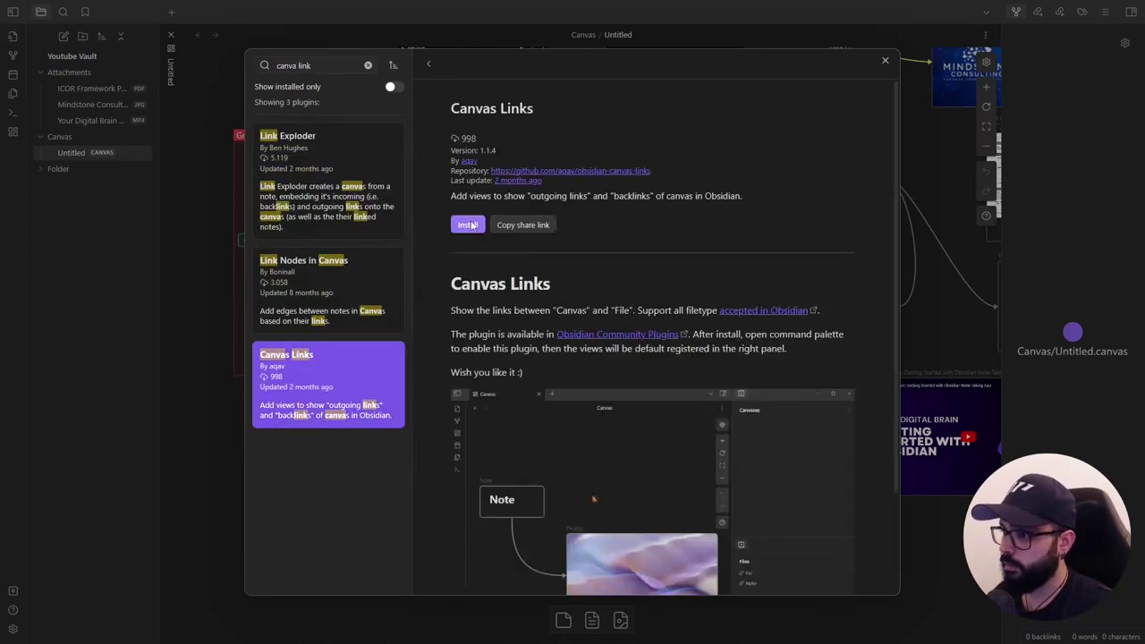
{"action": "left_click", "coordinate": [468, 224]}
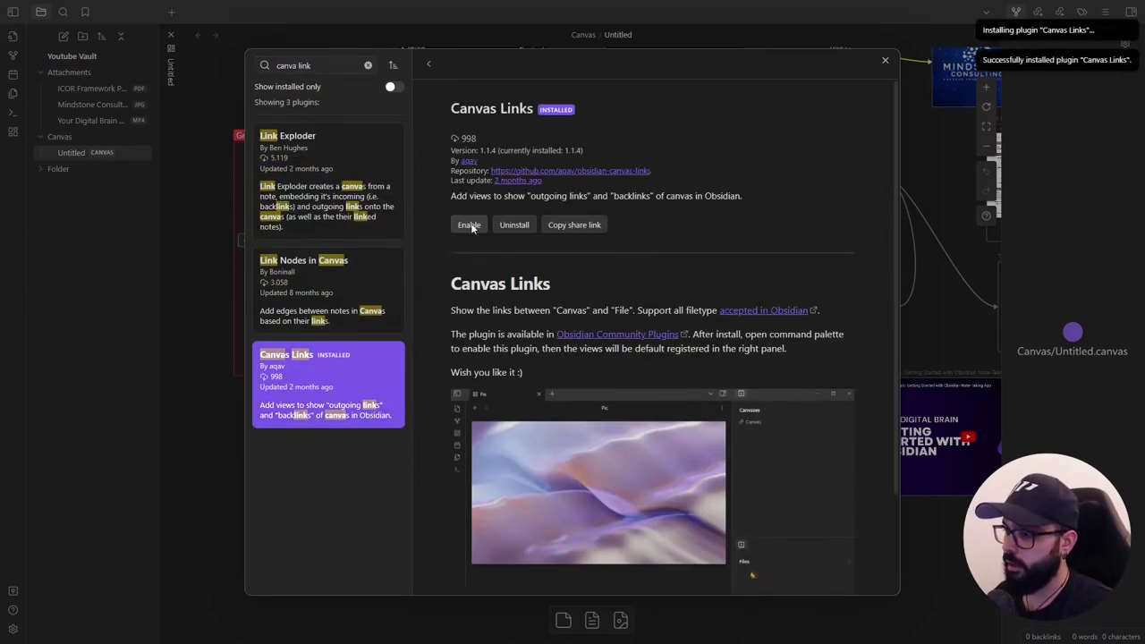
{"action": "left_click", "coordinate": [469, 224]}
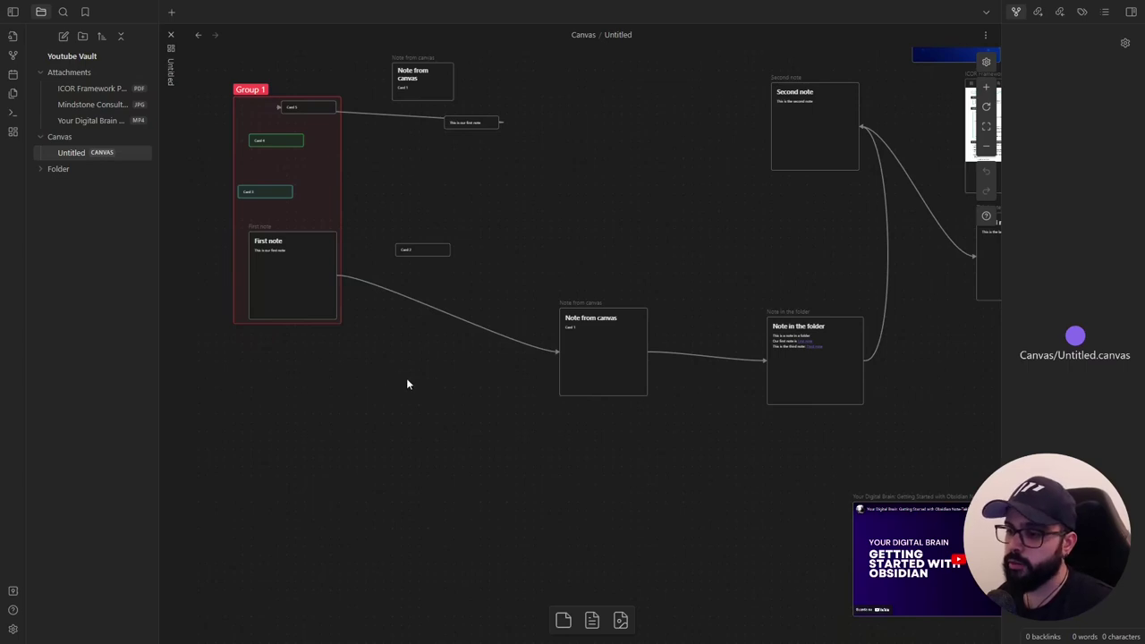
Add a new canvas inside the Canvas folder, renaming Untitled 1 to 'Test Plugin'.
{"action": "scroll", "coordinate": [403, 375], "scroll_direction": "right", "scroll_amount": 5}
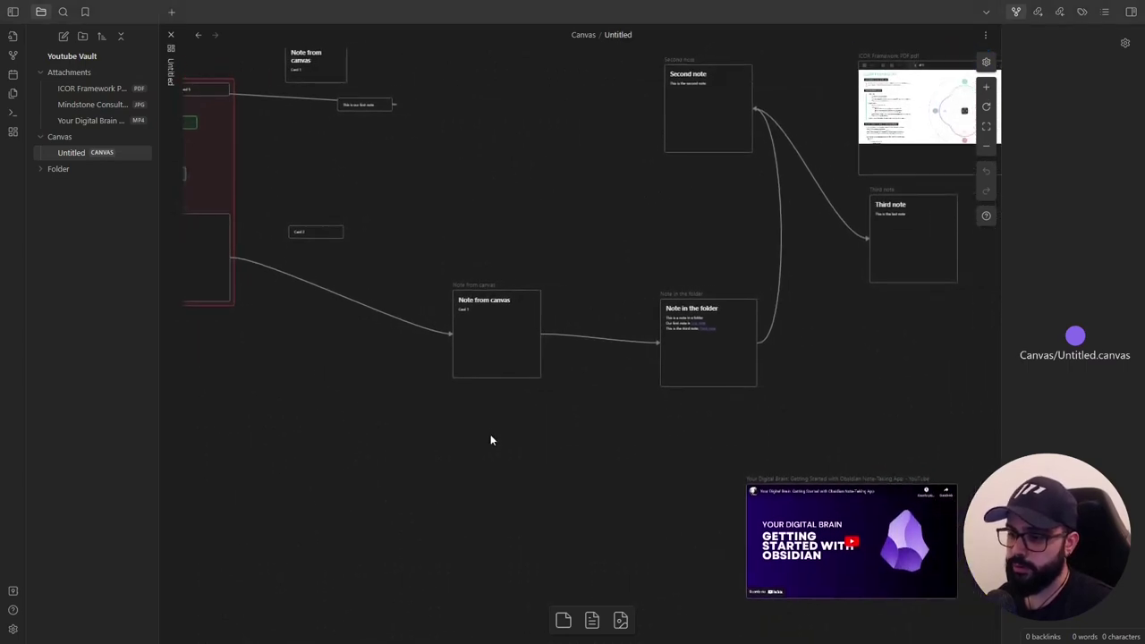
{"action": "scroll", "coordinate": [490, 440], "scroll_direction": "up", "scroll_amount": 2}
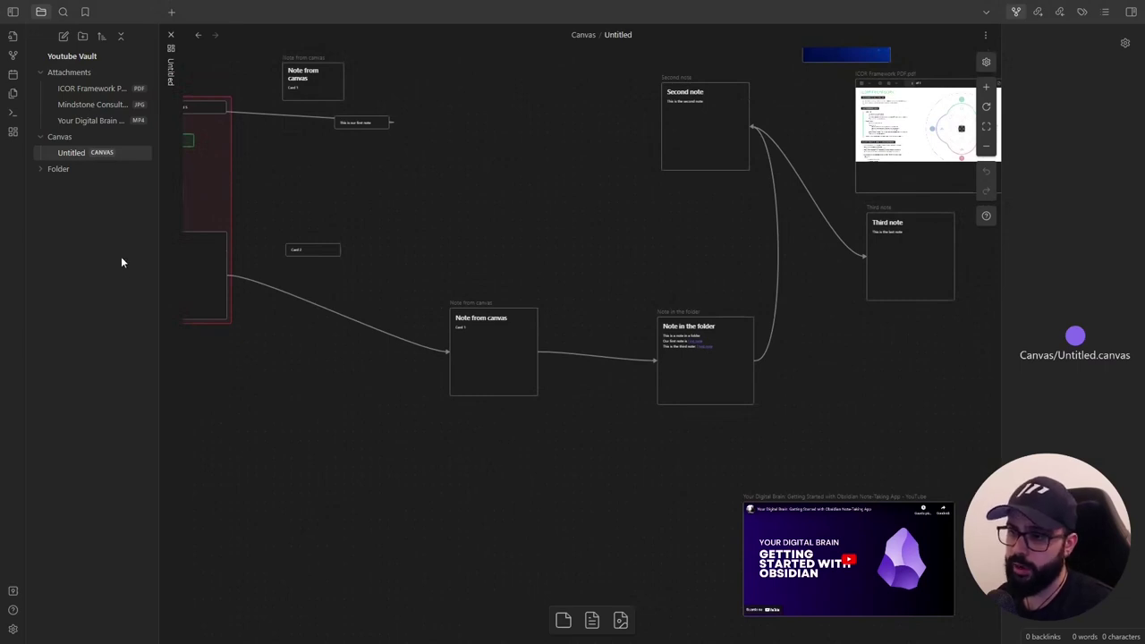
{"action": "right_click", "coordinate": [68, 140]}
{"action": "left_click", "coordinate": [100, 270]}
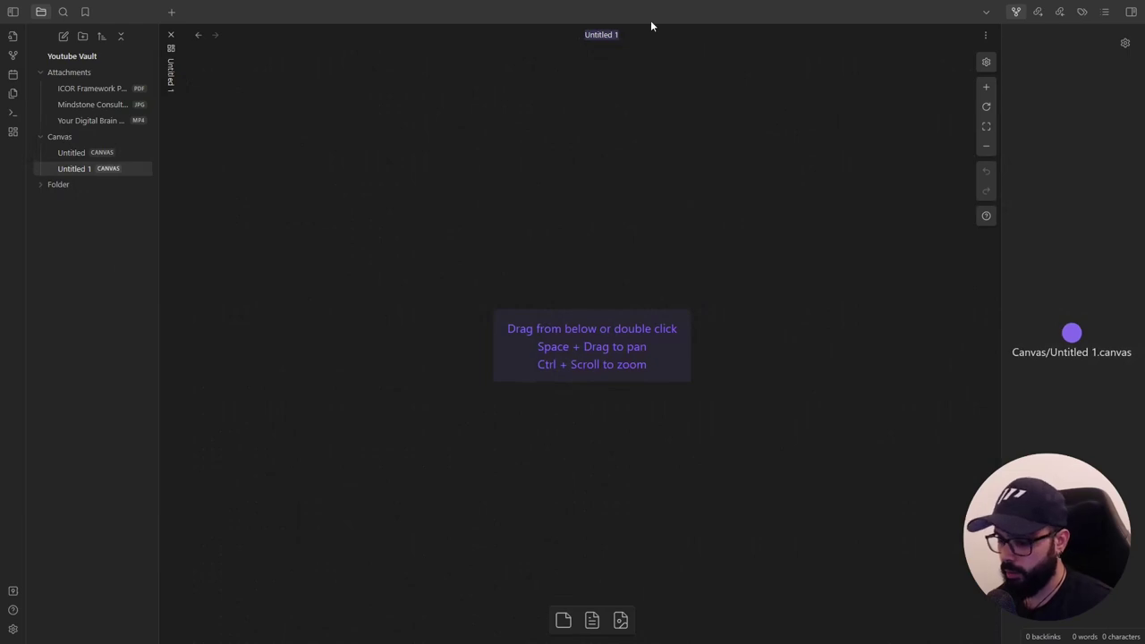
{"action": "type", "text": "Test Plugin"}
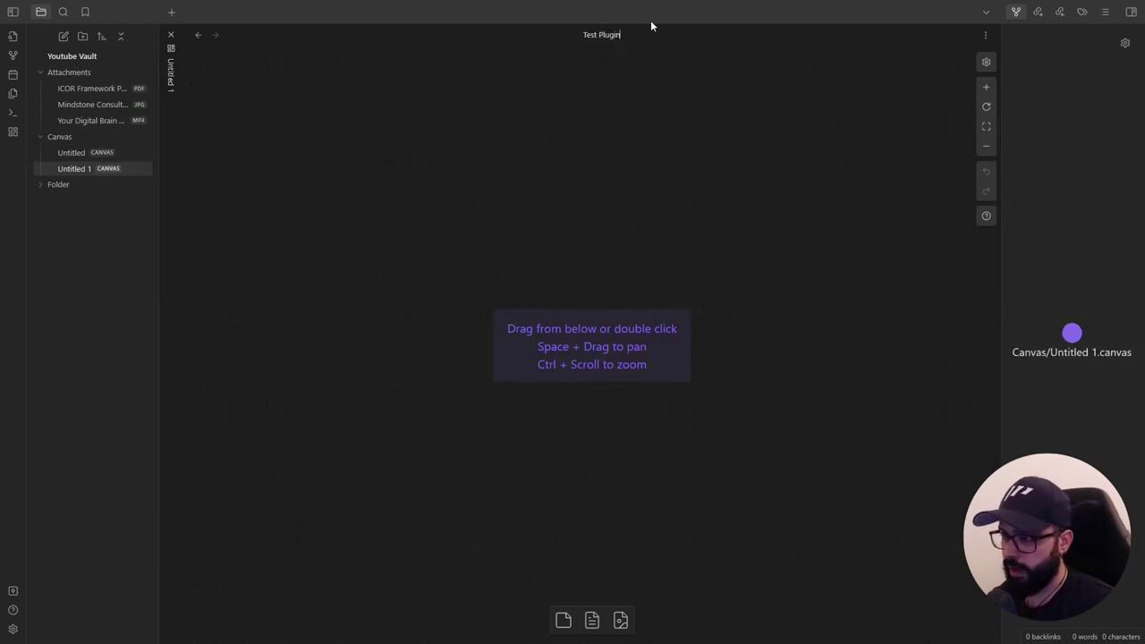
{"action": "key", "text": "Return"}
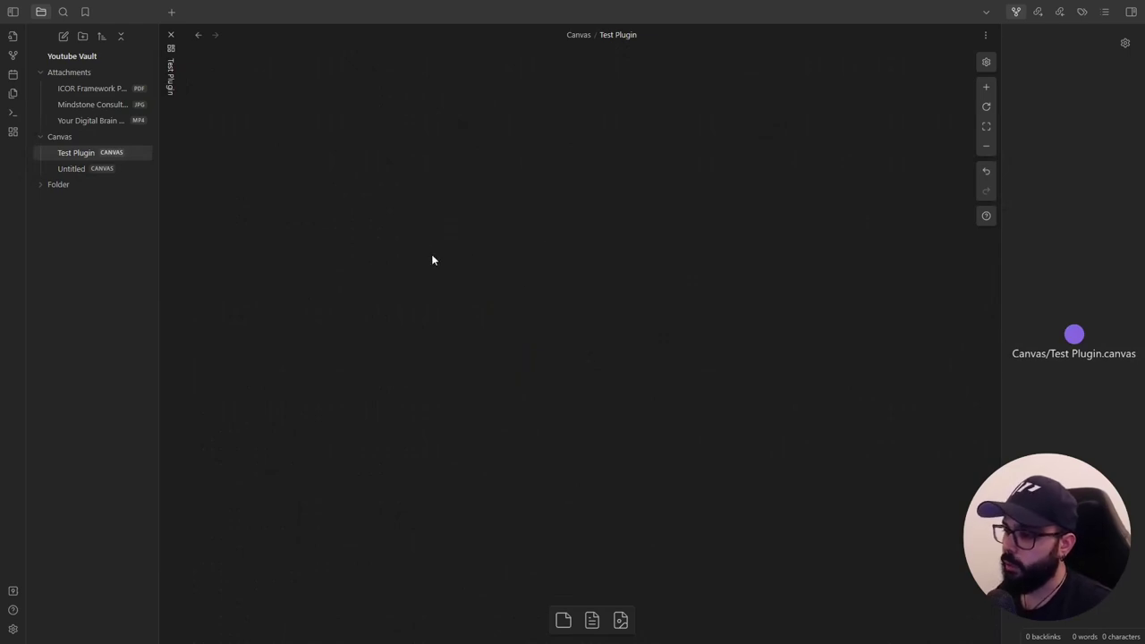
Add a 'card 1' text card and give it a linked 'child card'.
{"action": "double_click", "coordinate": [432, 260]}
{"action": "type", "text": "card 1"}
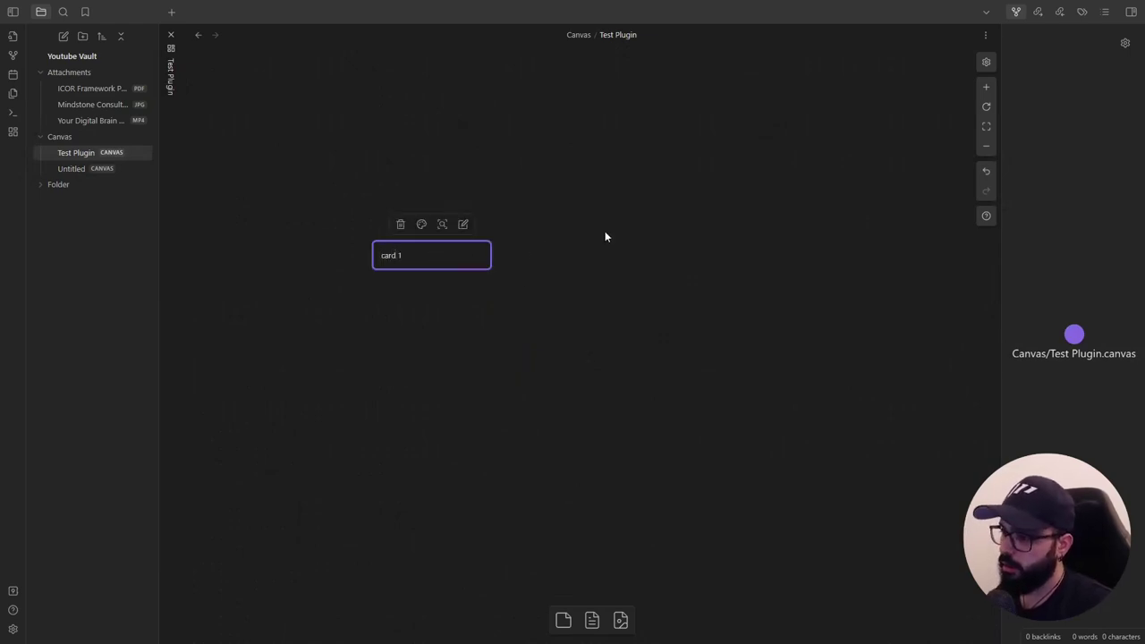
{"action": "left_click", "coordinate": [605, 236]}
{"action": "left_click", "coordinate": [422, 256]}
{"action": "key", "text": "Tab"}
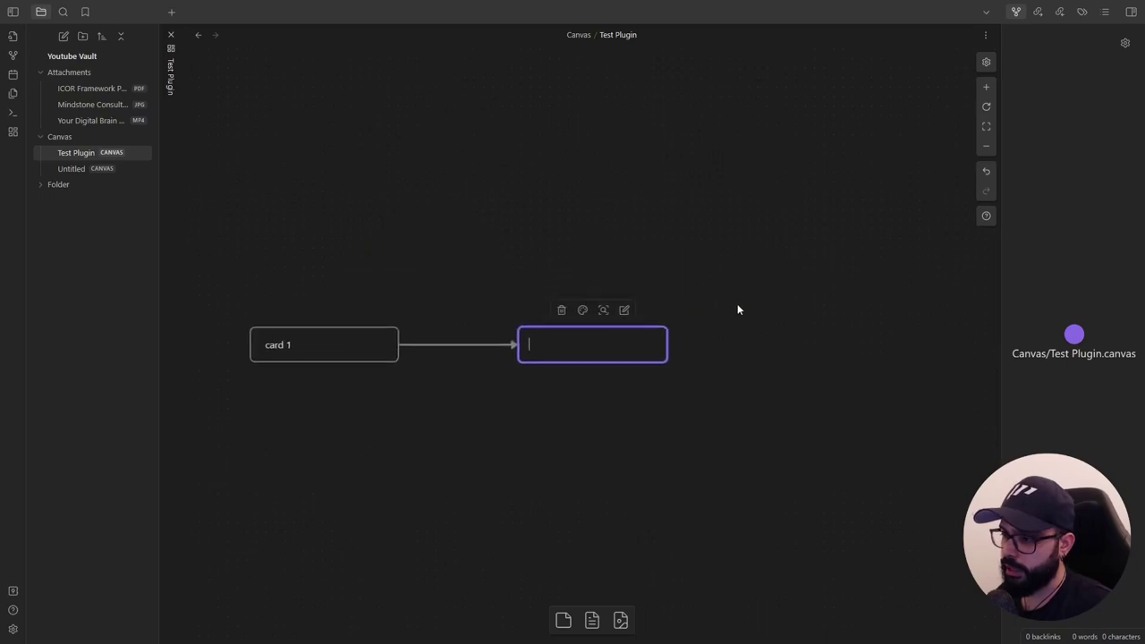
{"action": "type", "text": "child card"}
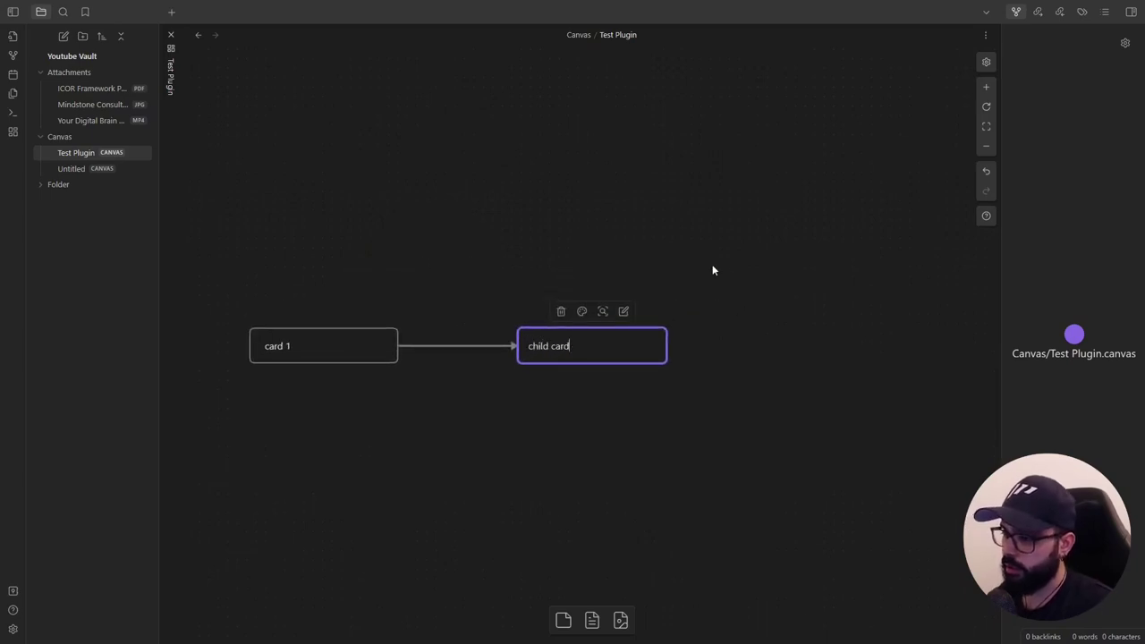
{"action": "left_click", "coordinate": [710, 267]}
Add sibling cards 'brother card' and 'another card', then delete 'another card'.
{"action": "left_click", "coordinate": [633, 354]}
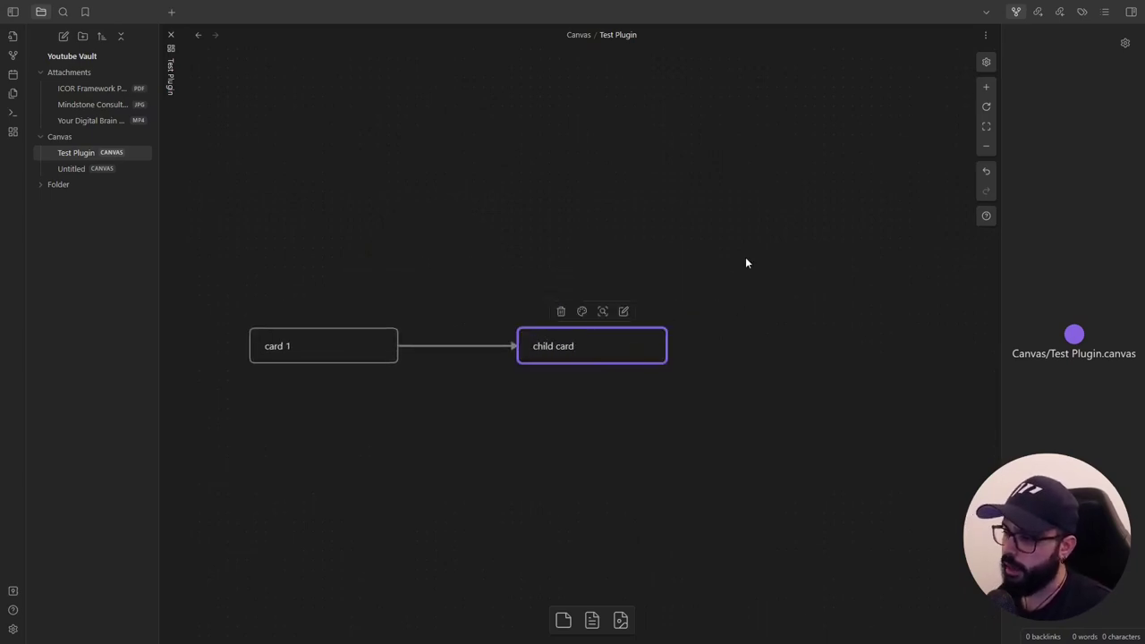
{"action": "key", "text": "Return"}
{"action": "type", "text": "br"}
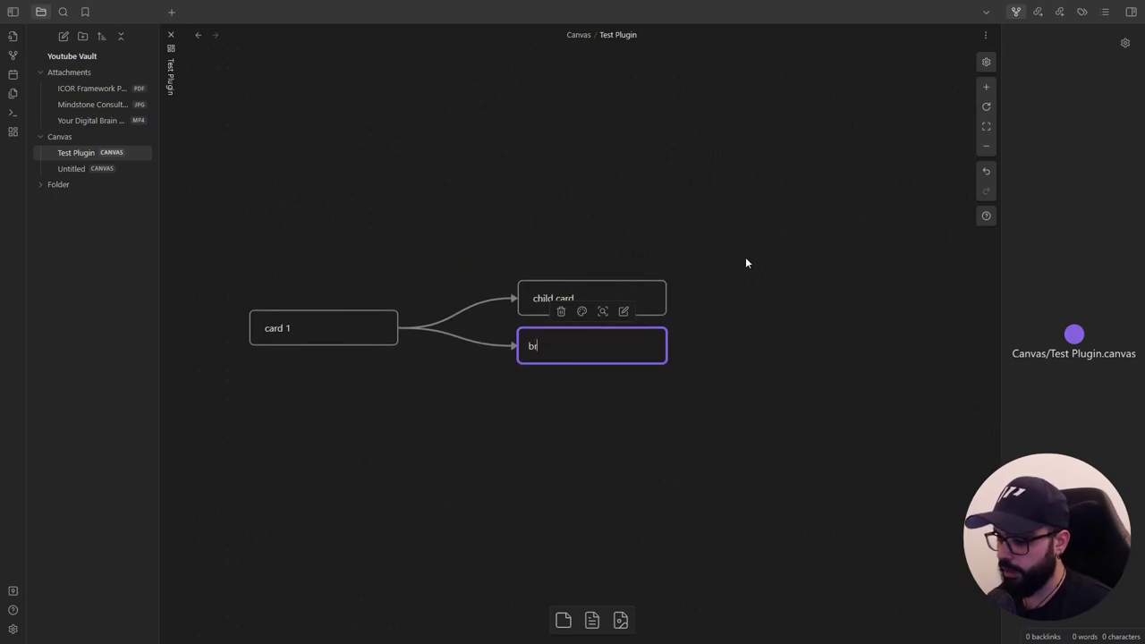
{"action": "type", "text": "other card"}
{"action": "left_click", "coordinate": [745, 262]}
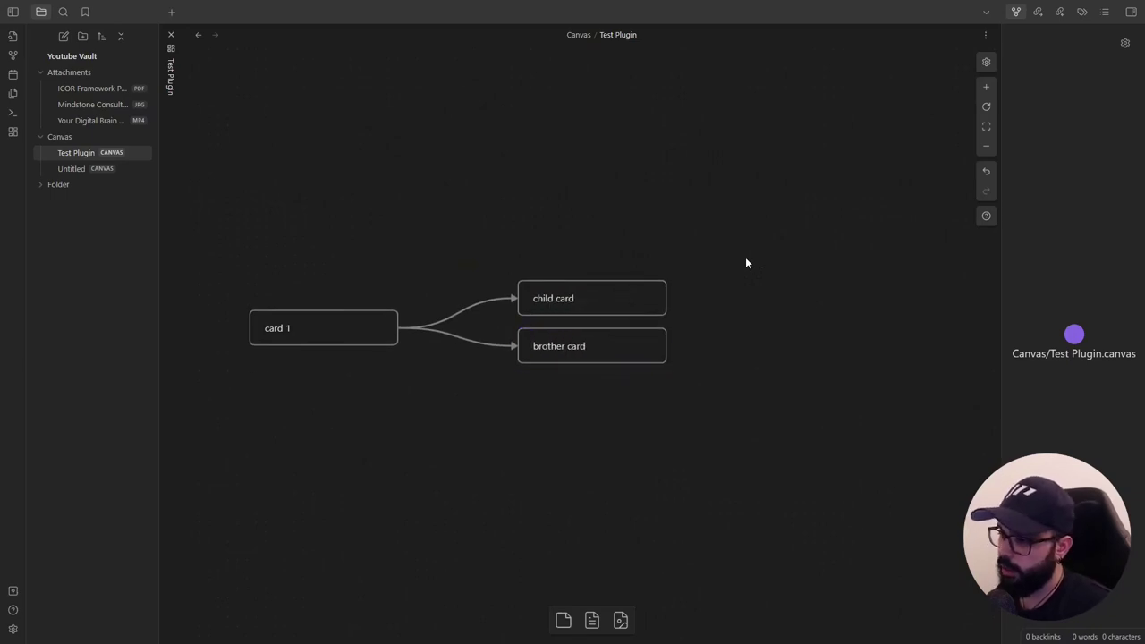
{"action": "left_click", "coordinate": [615, 347]}
{"action": "key", "text": "Return"}
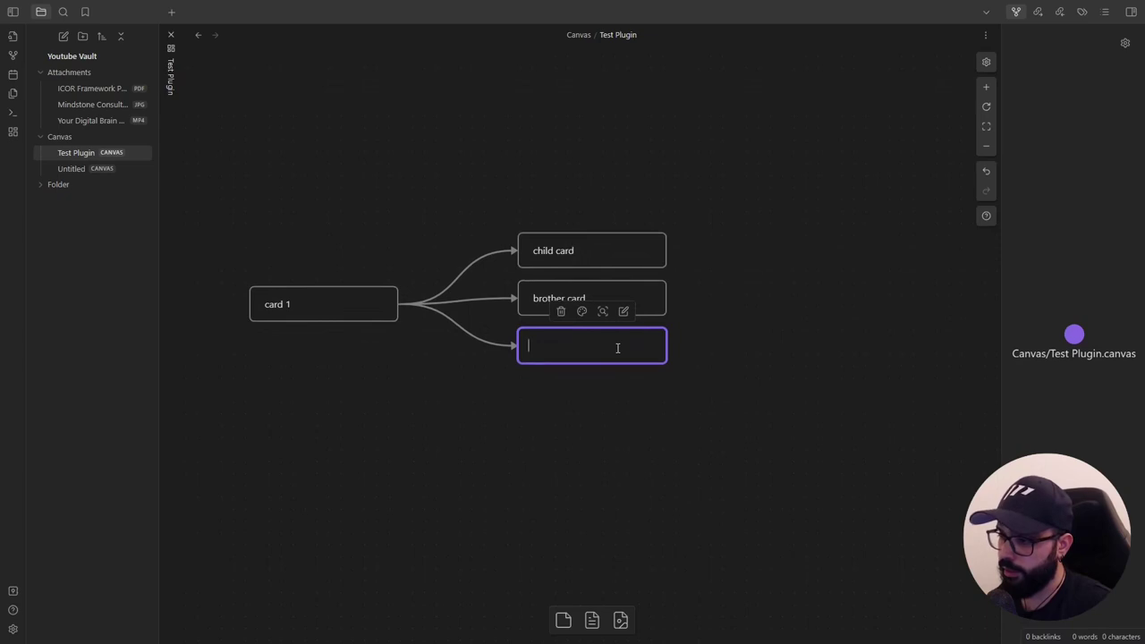
{"action": "type", "text": "another card"}
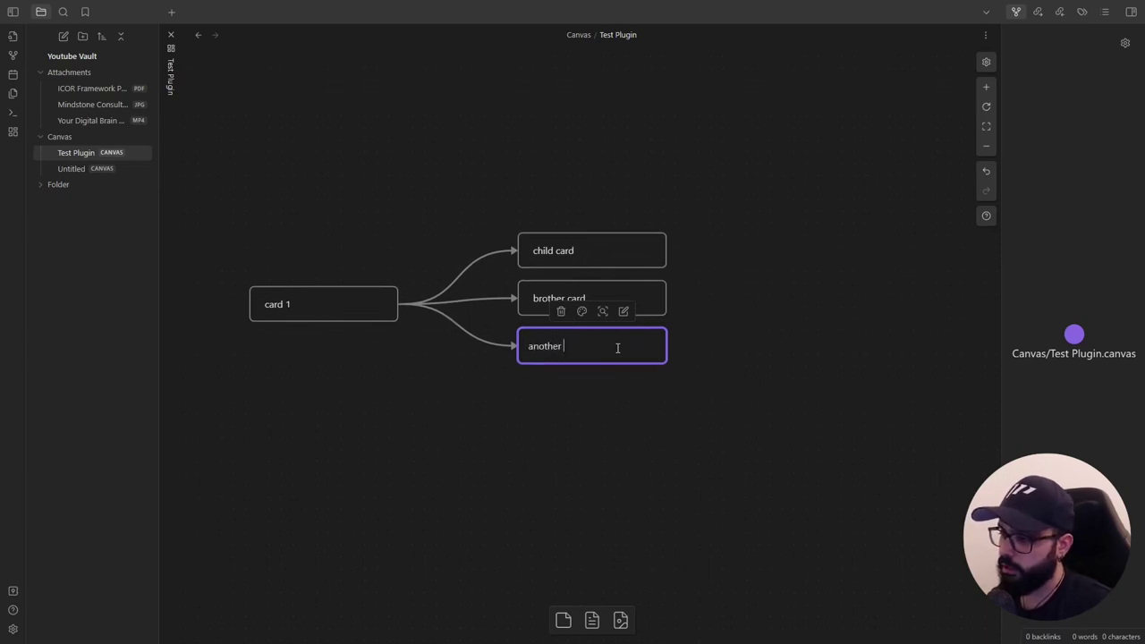
{"action": "left_click", "coordinate": [717, 338]}
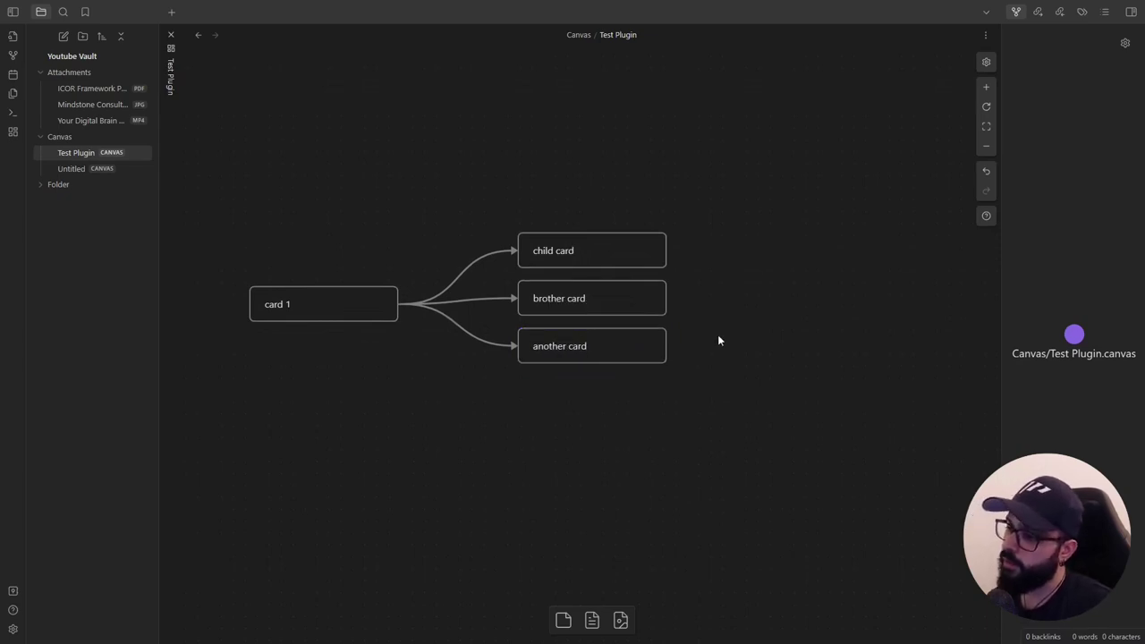
{"action": "left_click", "coordinate": [614, 353]}
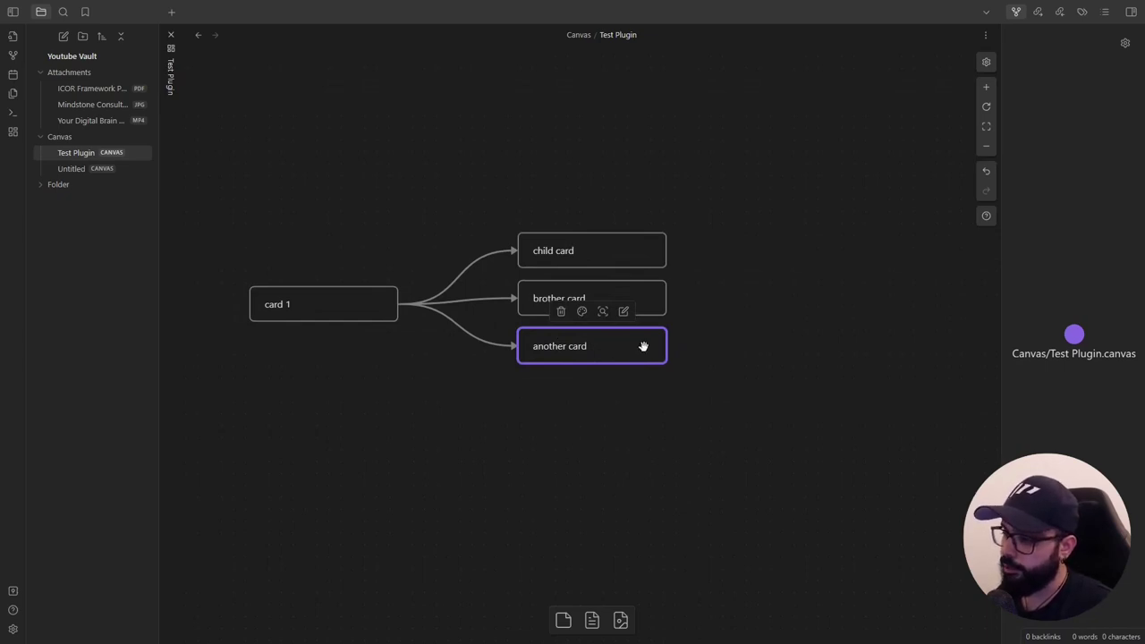
{"action": "key", "text": "Delete"}
{"action": "left_click", "coordinate": [650, 269]}
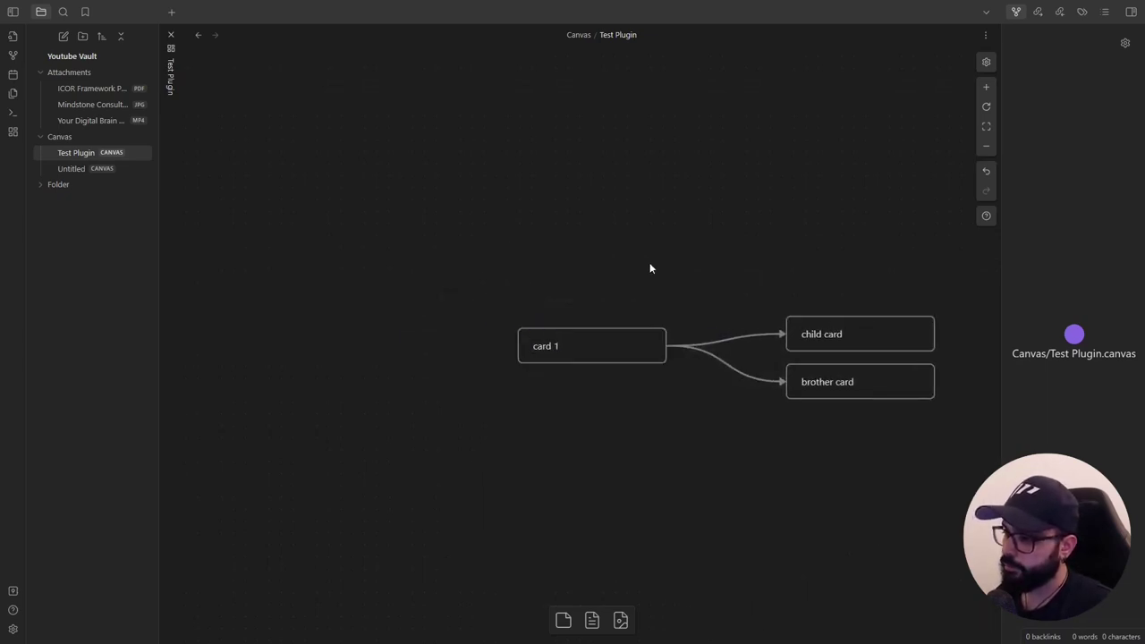
Select card 1 and move the selection to its child, its sibling, and back with Alt+arrows.
{"action": "left_click", "coordinate": [554, 347]}
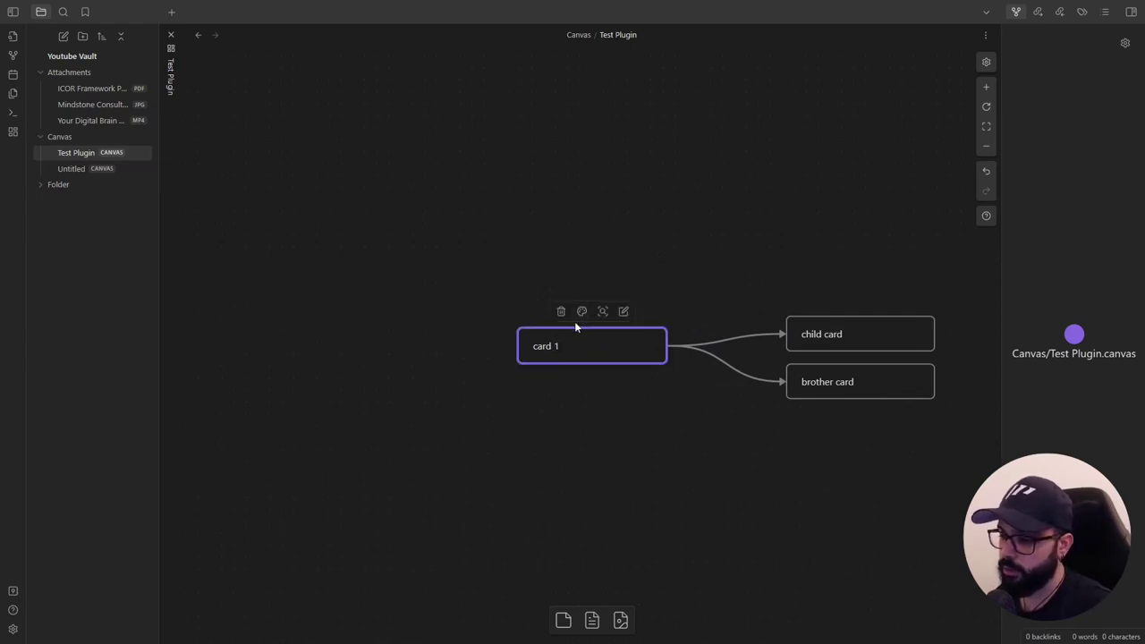
{"action": "key", "text": "Right"}
{"action": "key", "text": "Down"}
{"action": "key", "text": "Up"}
{"action": "key", "text": "Left"}
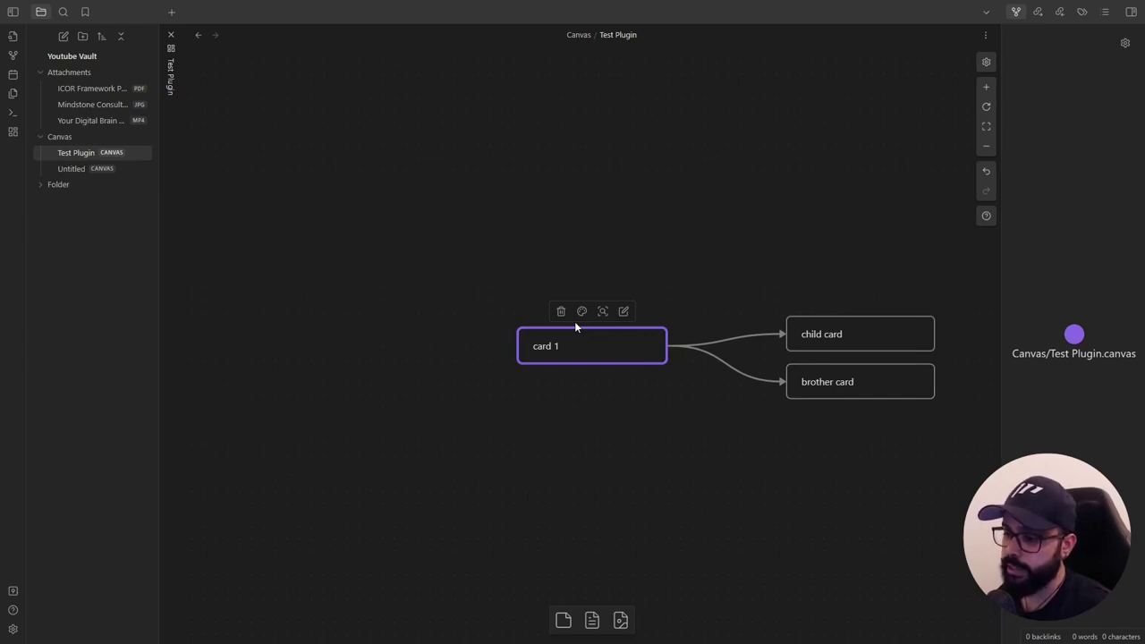
Add six empty cards around card 1 with Alt+Shift+arrows: up, left, up, right, right, down.
{"action": "key", "text": "alt+shift+Up"}
{"action": "key", "text": "alt+shift+Left"}
{"action": "key", "text": "alt+shift+Up"}
{"action": "key", "text": "alt+shift+Right"}
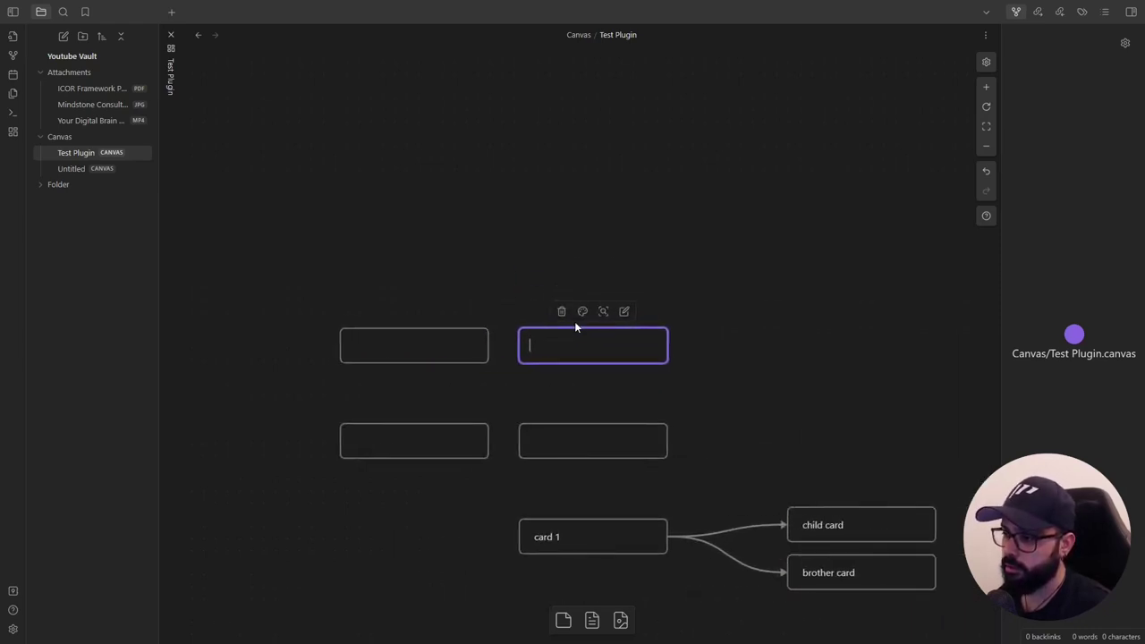
{"action": "key", "text": "alt+shift+Right"}
{"action": "key", "text": "alt+shift+Down"}
Show the canvas links panel, then expand Folder and open 'Note in the folder'.
{"action": "left_click", "coordinate": [400, 151]}
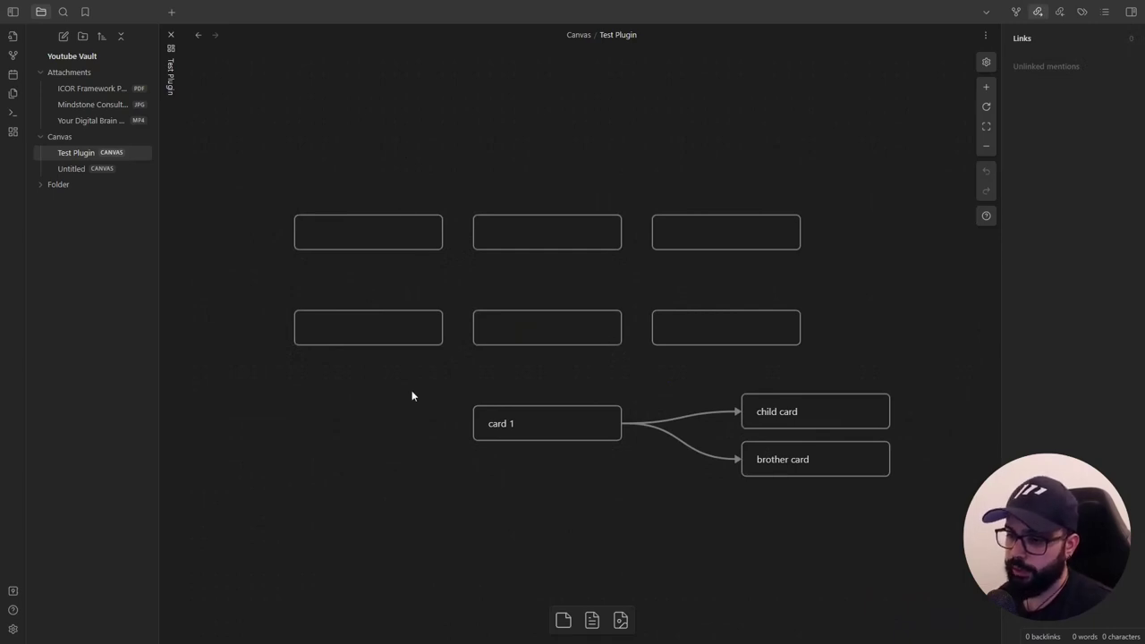
{"action": "scroll", "coordinate": [393, 428], "scroll_direction": "down", "scroll_amount": 1}
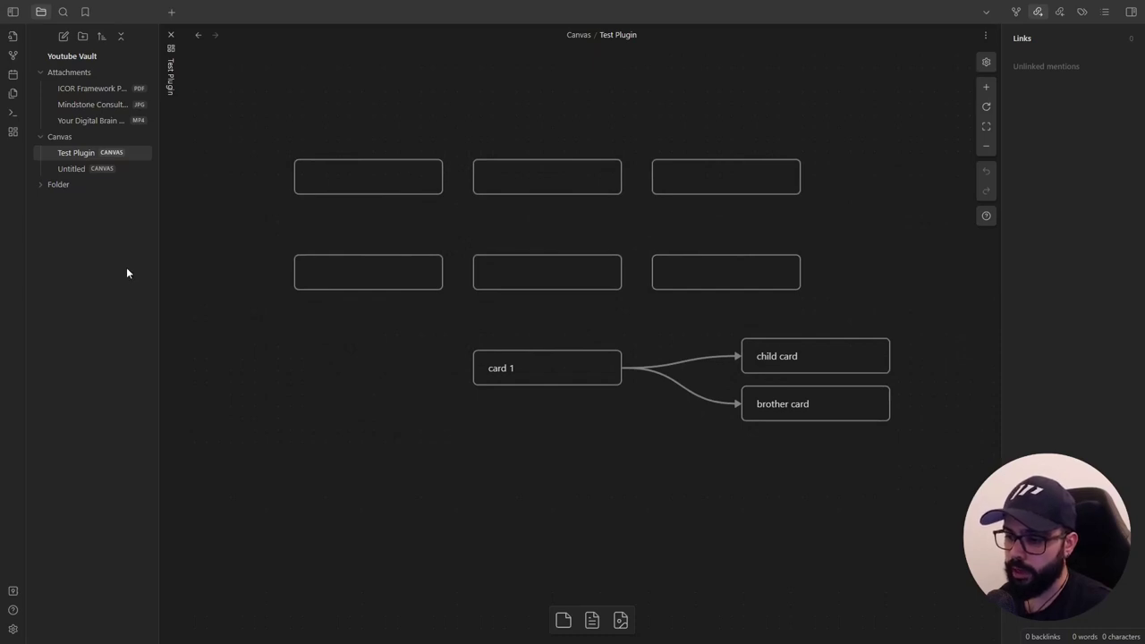
{"action": "left_click", "coordinate": [86, 186]}
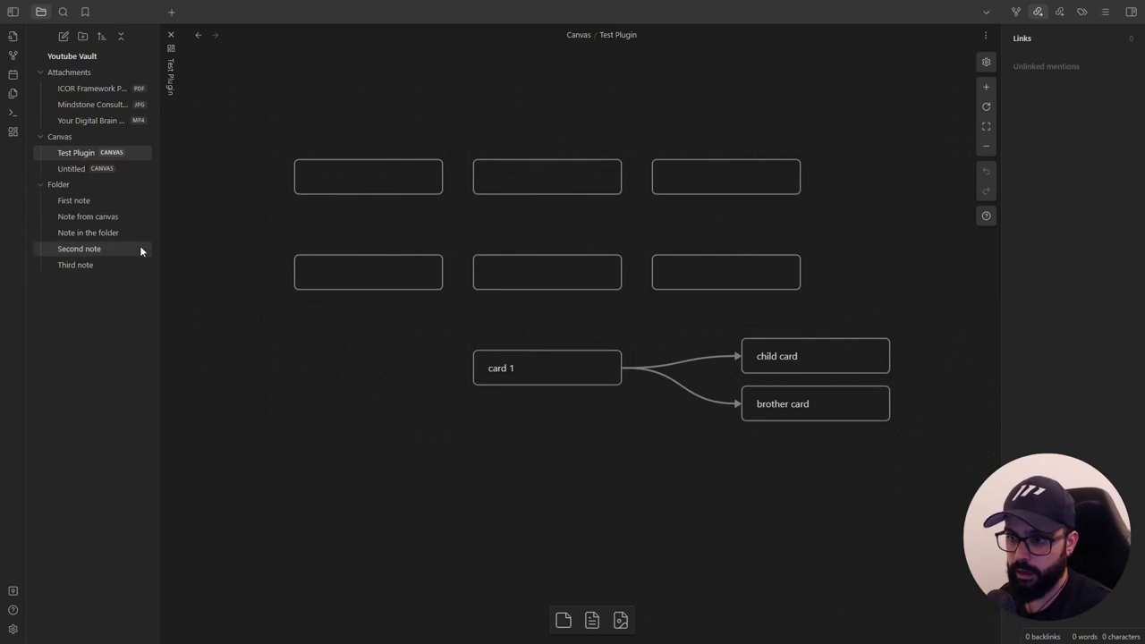
{"action": "left_click", "coordinate": [106, 233]}
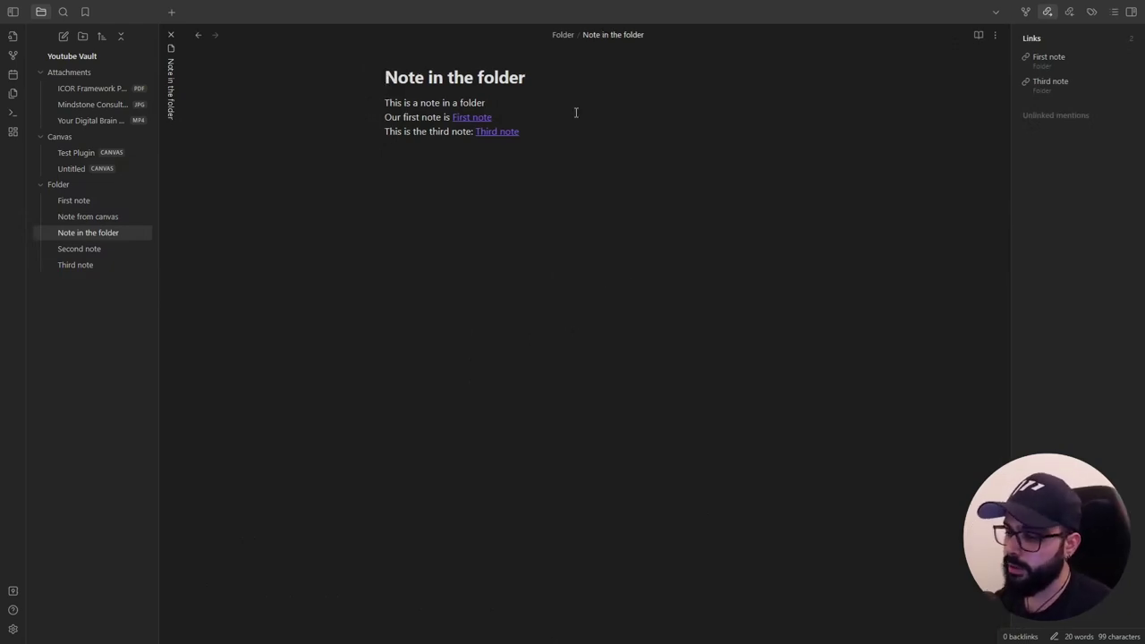
Run 'Canvas Links: Enable plugin' from the command palette.
{"action": "key", "text": "ctrl+p"}
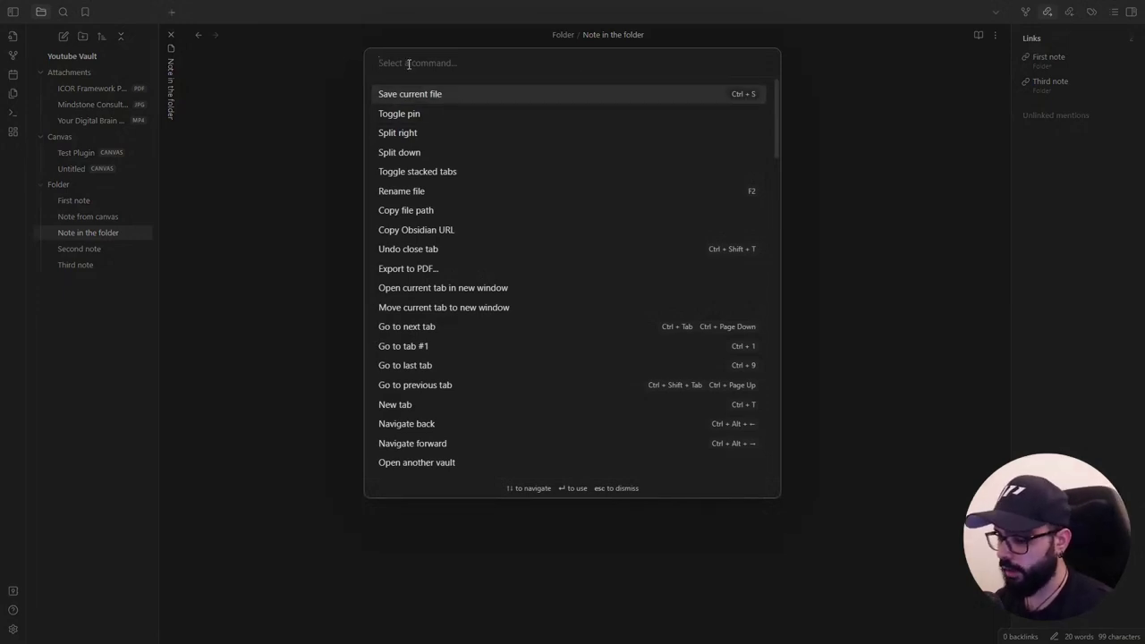
{"action": "type", "text": "canva"}
{"action": "left_click", "coordinate": [482, 113]}
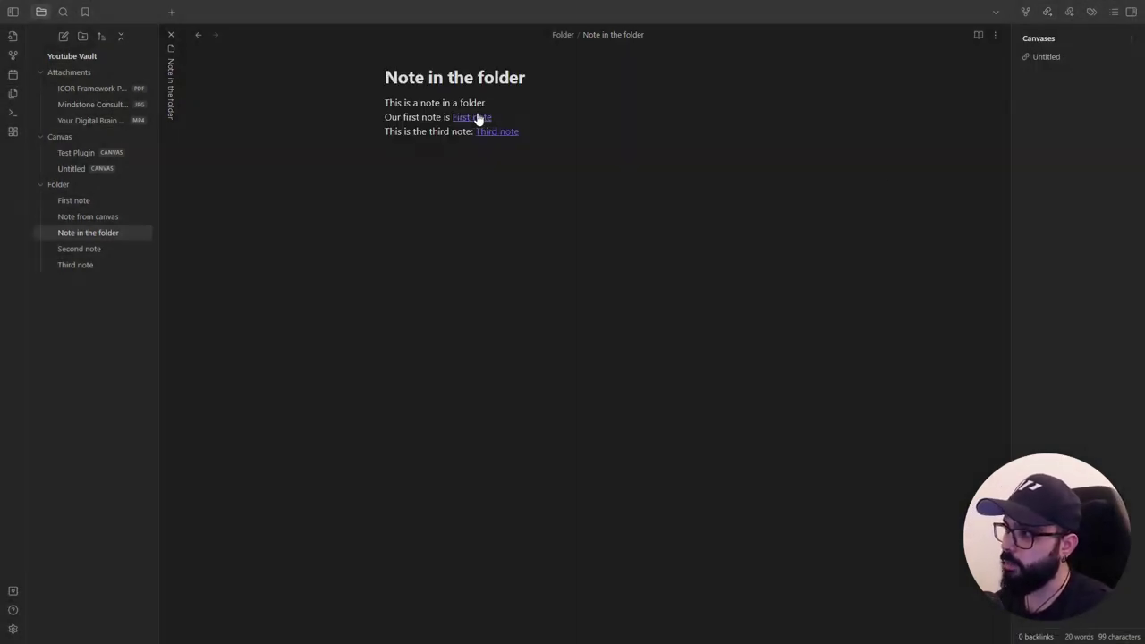
Widen the Canvases pane, bring the Files and Canvases tabs forward, and open the Untitled canvas.
{"action": "left_click_drag", "start_coordinate": [1011, 131], "coordinate": [946, 131]}
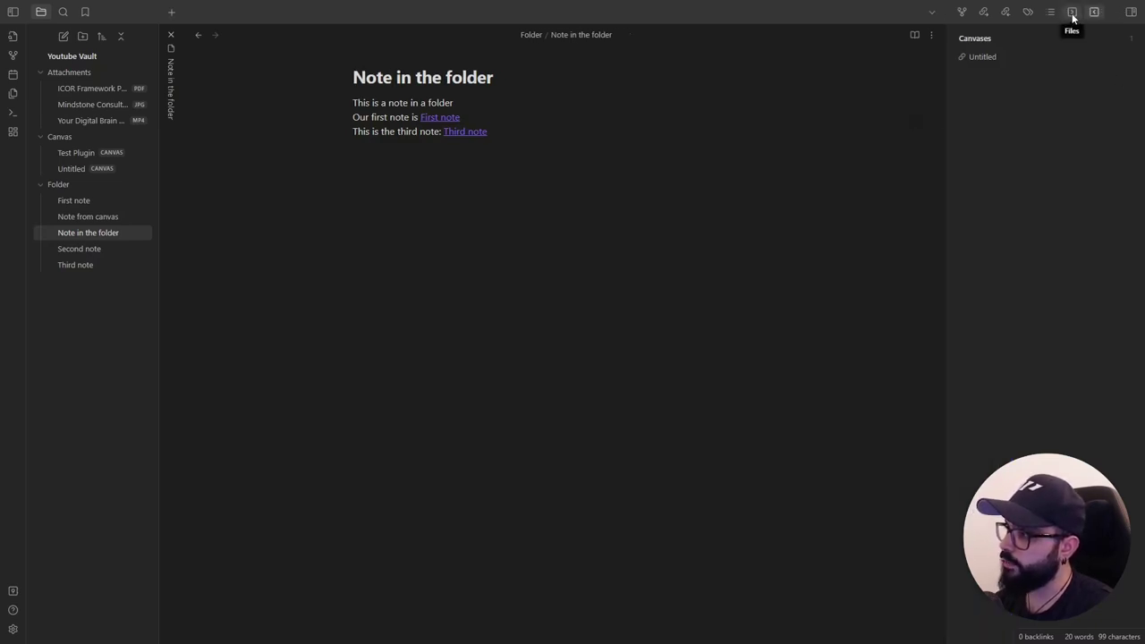
{"action": "left_click_drag", "start_coordinate": [1065, 13], "coordinate": [1005, 14]}
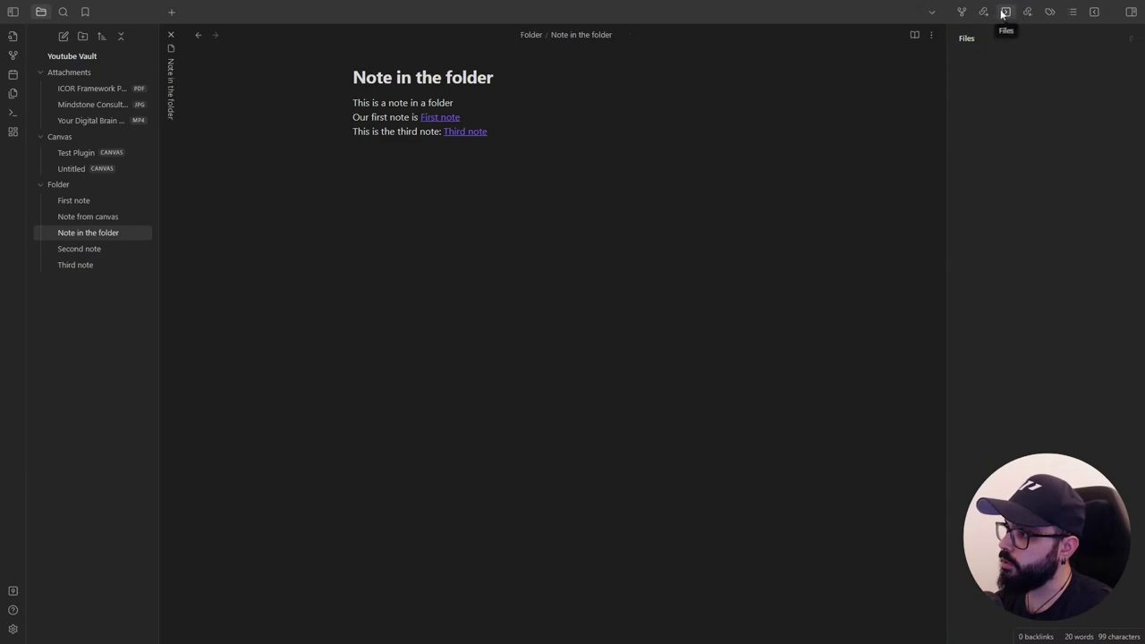
{"action": "left_click_drag", "start_coordinate": [1091, 12], "coordinate": [1047, 22]}
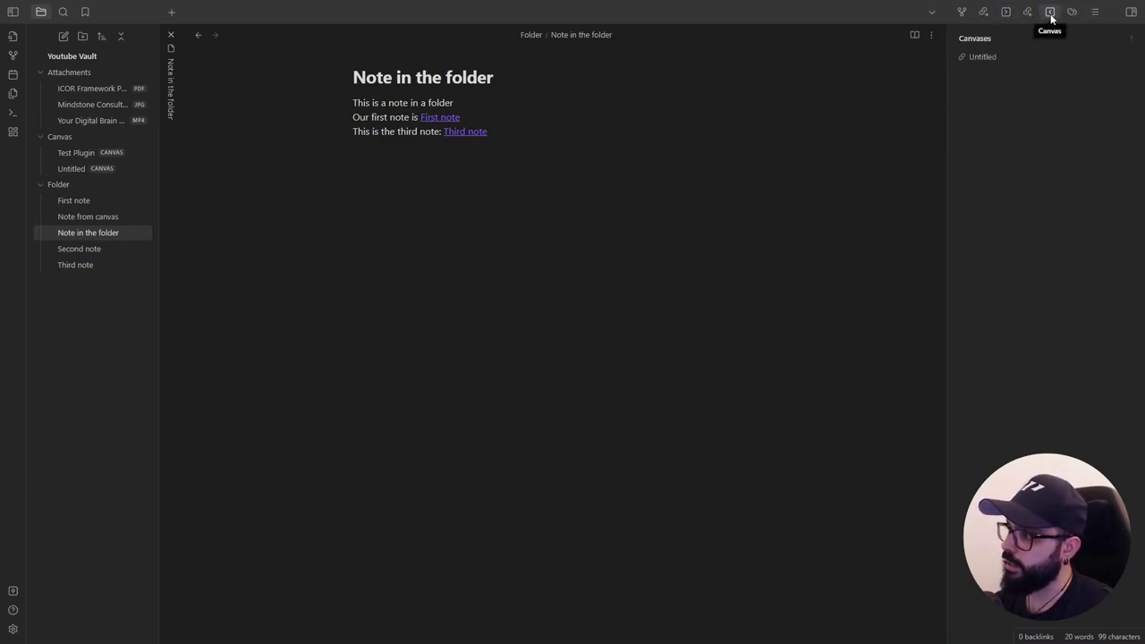
{"action": "left_click", "coordinate": [986, 56]}
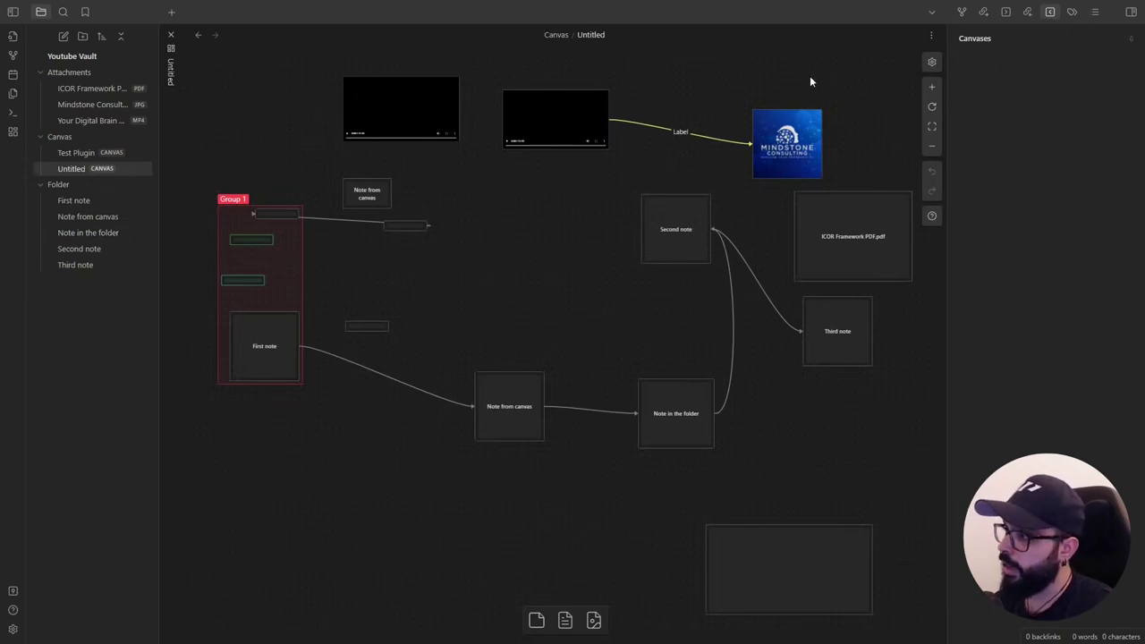
Switch the Canvas Links sidebar to its Files tab to list the Untitled canvas's embedded files.
{"action": "left_click", "coordinate": [1005, 12]}
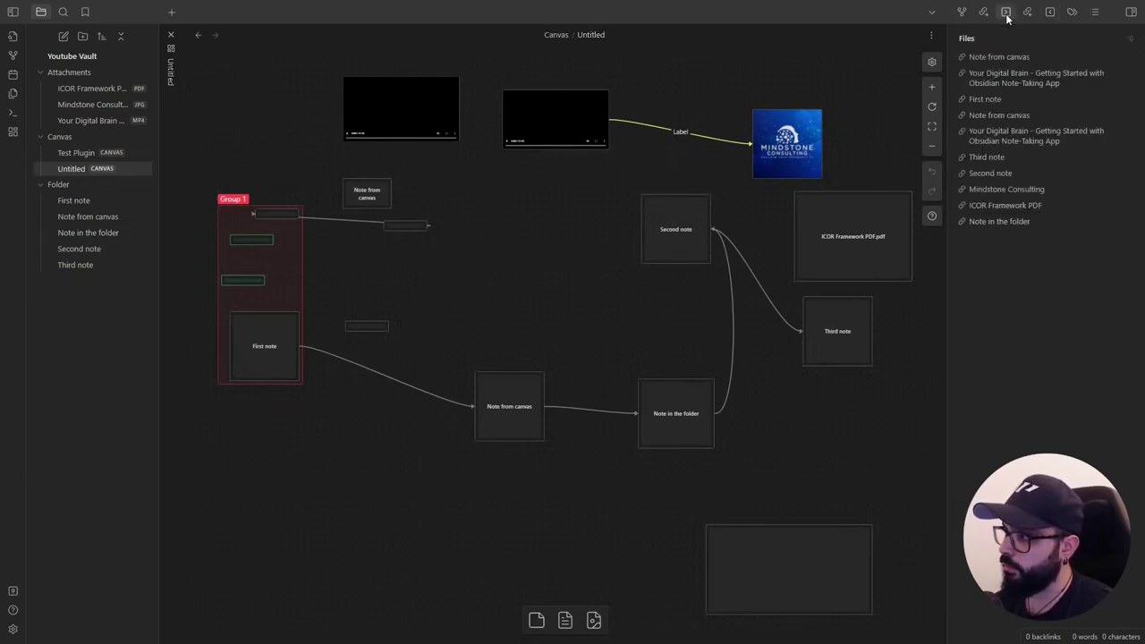